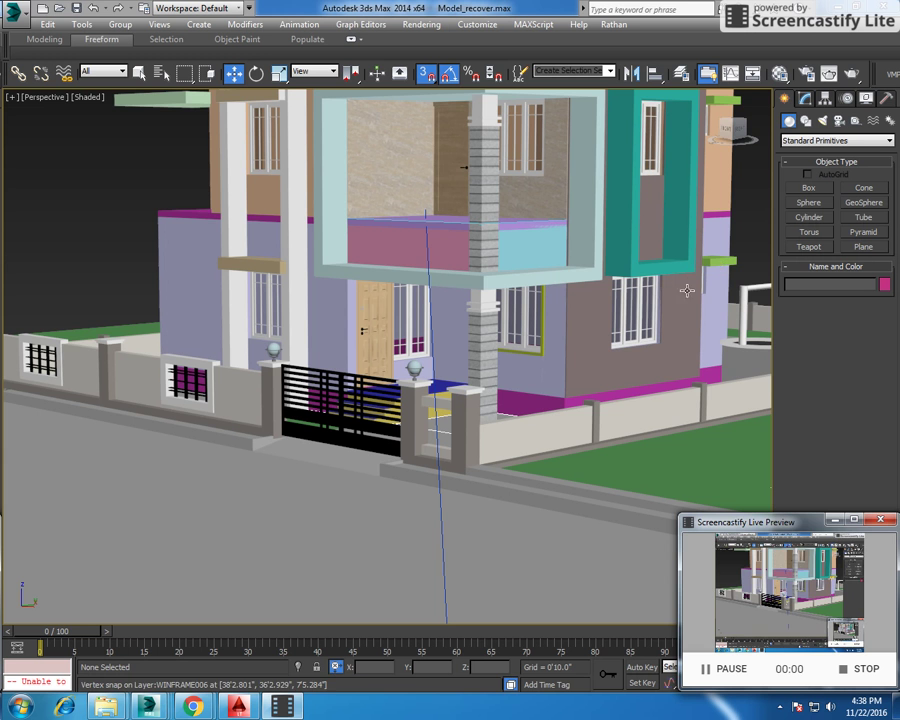
# Select wall Box002 and the wall object beside the window, orbiting around the porch
pyautogui.scroll(2, 438, 371)
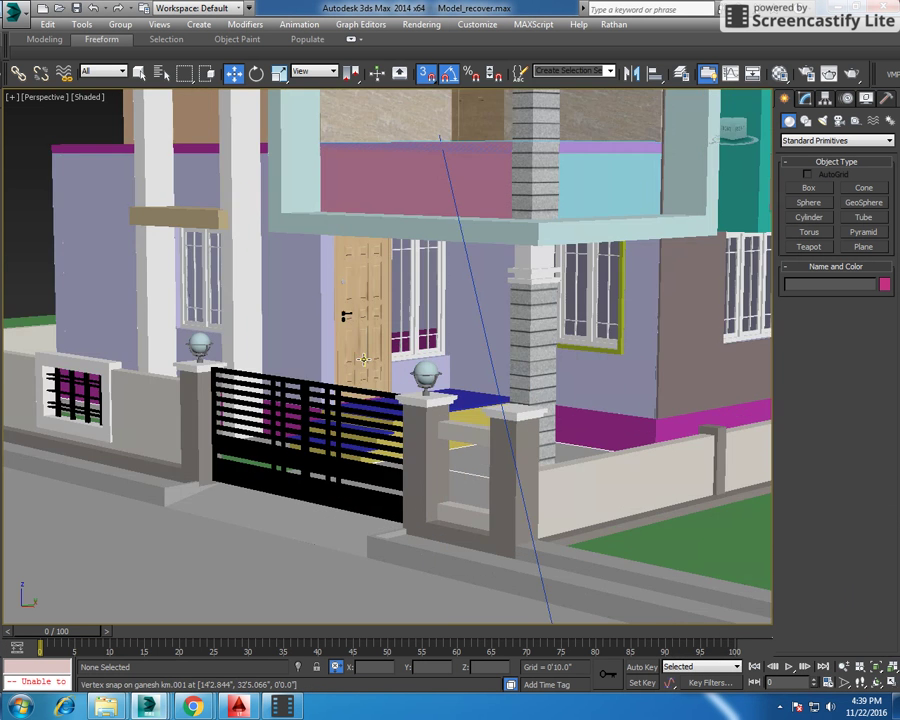
pyautogui.scroll(2, 438, 371)
pyautogui.scroll(-5, 352, 352)
pyautogui.keyDown('alt'); pyautogui.moveTo(352, 352); pyautogui.dragTo(408, 232, button='middle'); pyautogui.keyUp('alt')
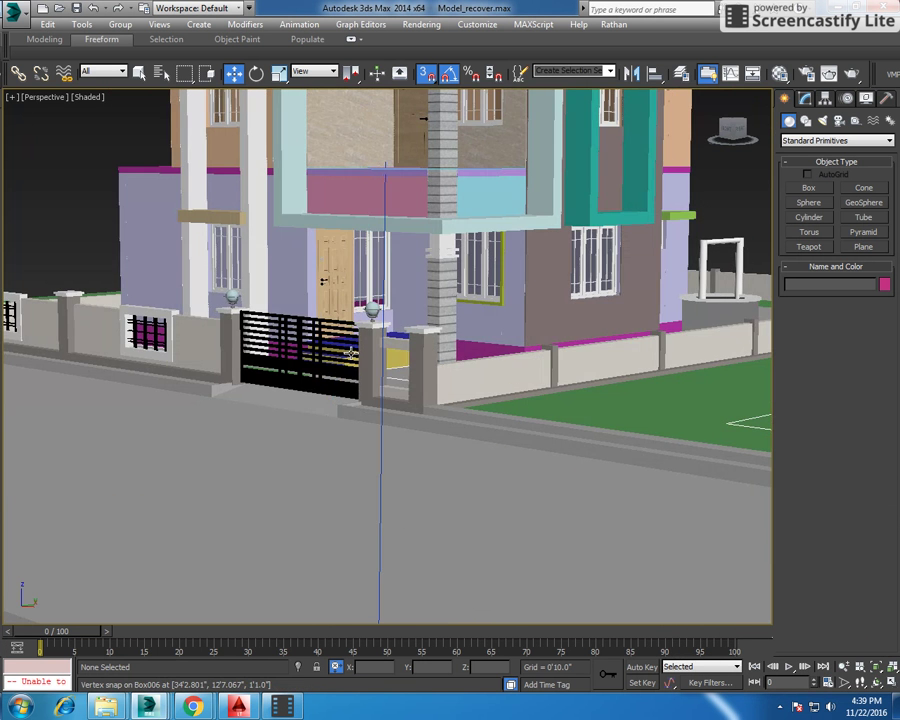
pyautogui.scroll(5, 408, 232)
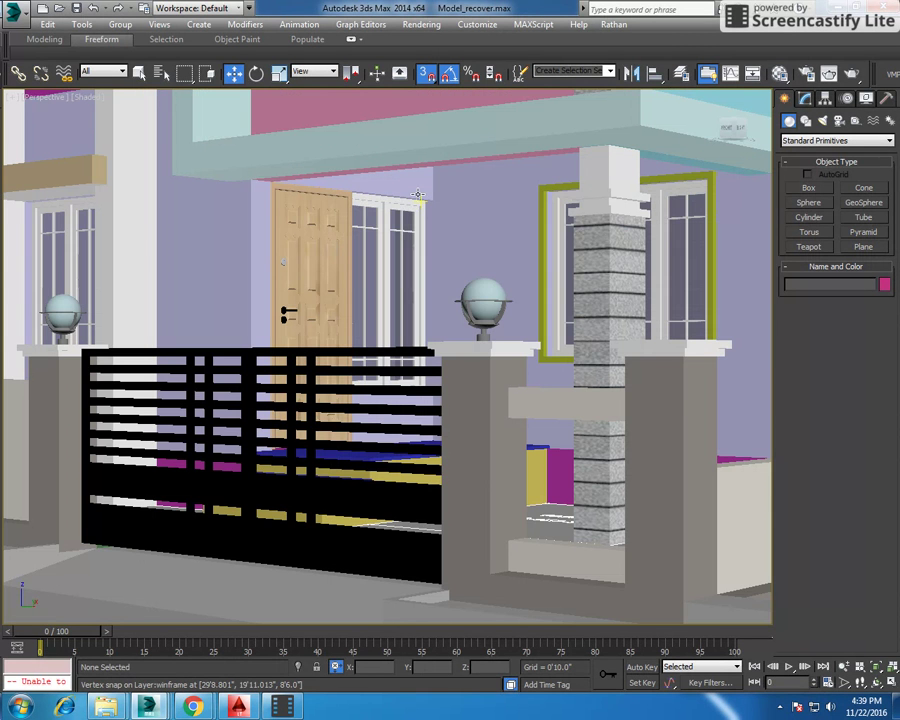
pyautogui.click(265, 217)
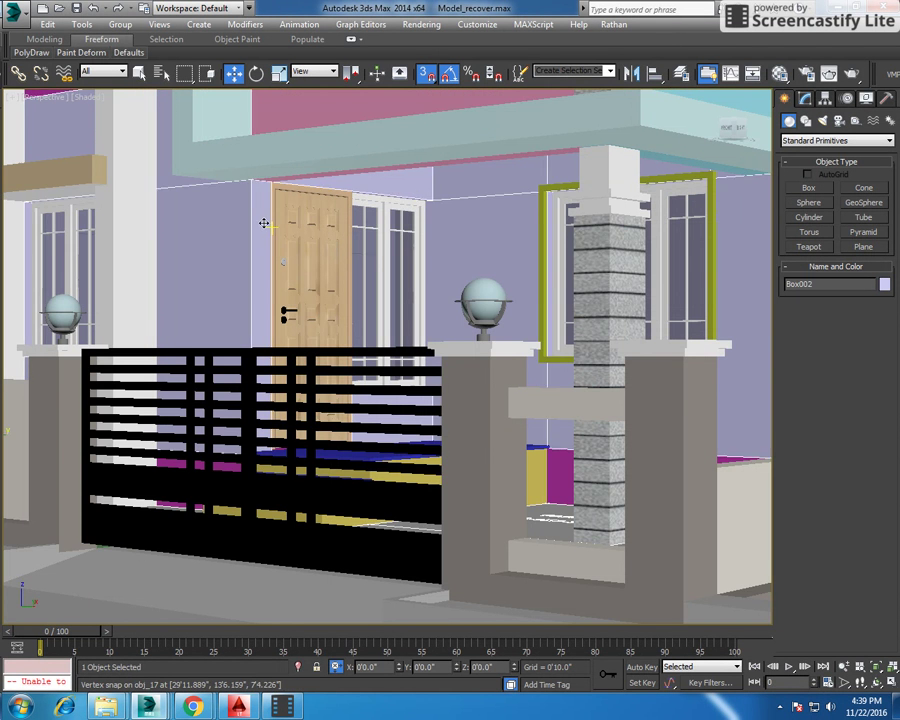
pyautogui.scroll(-3, 264, 232)
pyautogui.keyDown('alt'); pyautogui.moveTo(268, 255); pyautogui.dragTo(280, 287, button='middle'); pyautogui.keyUp('alt')
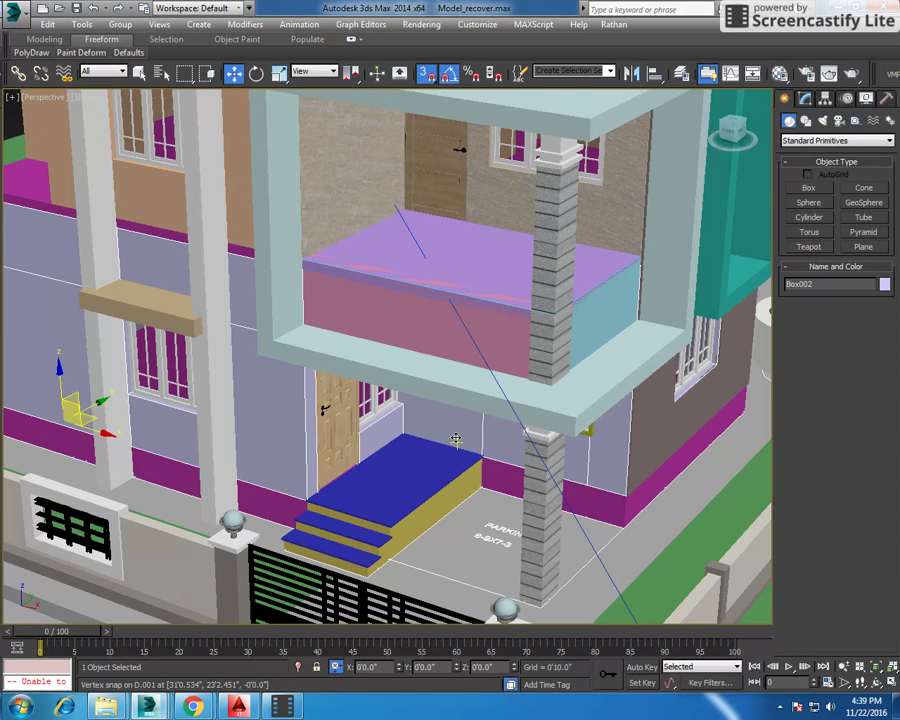
pyautogui.moveTo(456, 438)
pyautogui.keyDown('alt'); pyautogui.mouseDown(button='middle')
pyautogui.moveTo(449, 418)
pyautogui.moveTo(423, 411)
pyautogui.mouseUp(button='middle'); pyautogui.keyUp('alt')
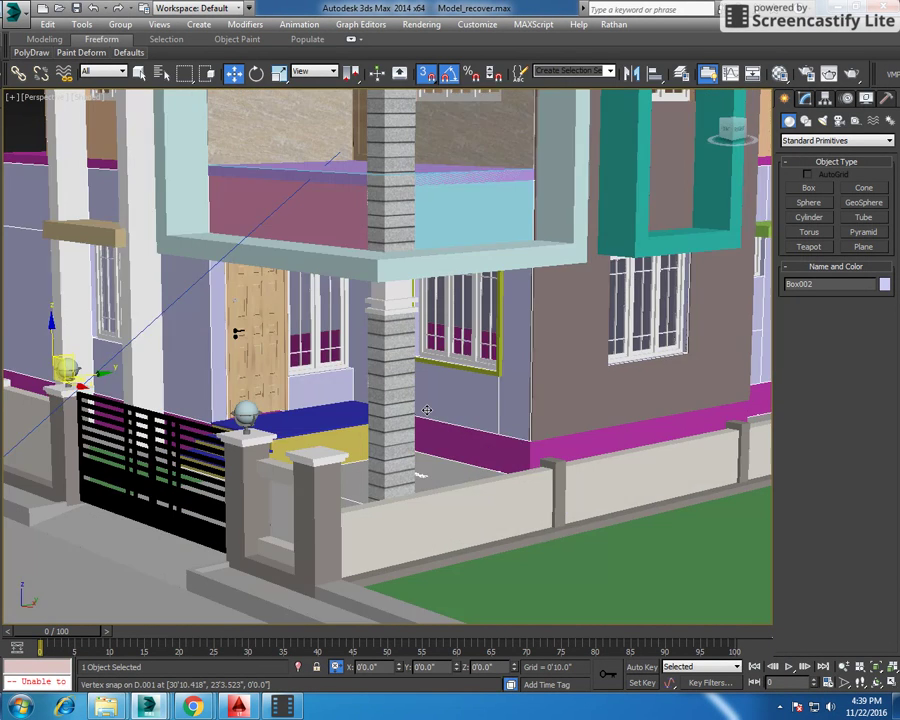
pyautogui.click(481, 453)
# Hide everything except the selected walls and frame them in the view
pyautogui.rightClick(482, 452)
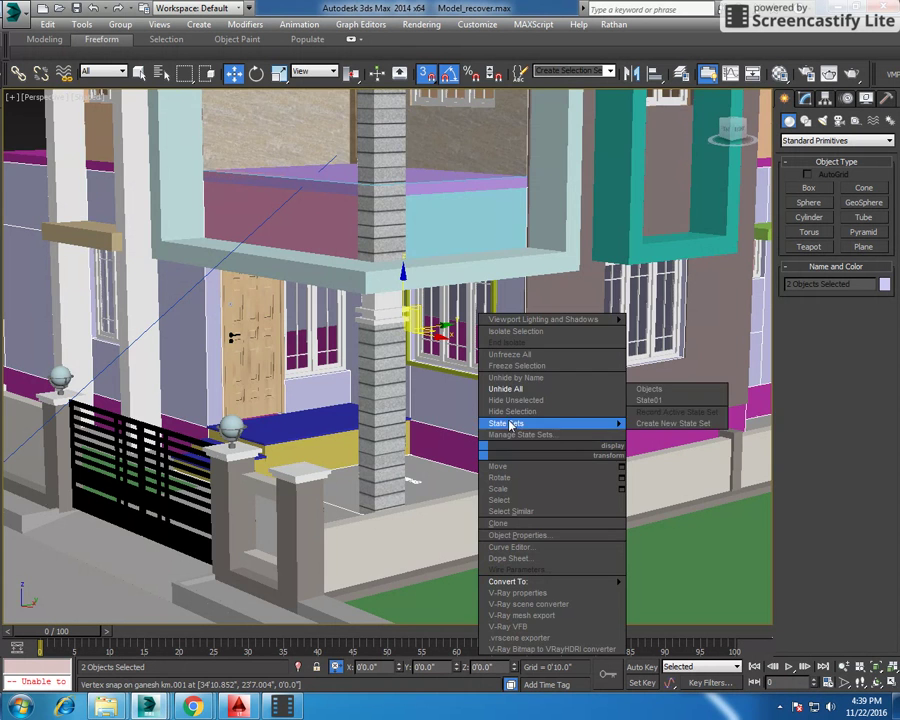
pyautogui.click(516, 400)
pyautogui.press('z')
pyautogui.keyDown('alt'); pyautogui.moveTo(516, 402); pyautogui.dragTo(536, 307, button='middle'); pyautogui.keyUp('alt')
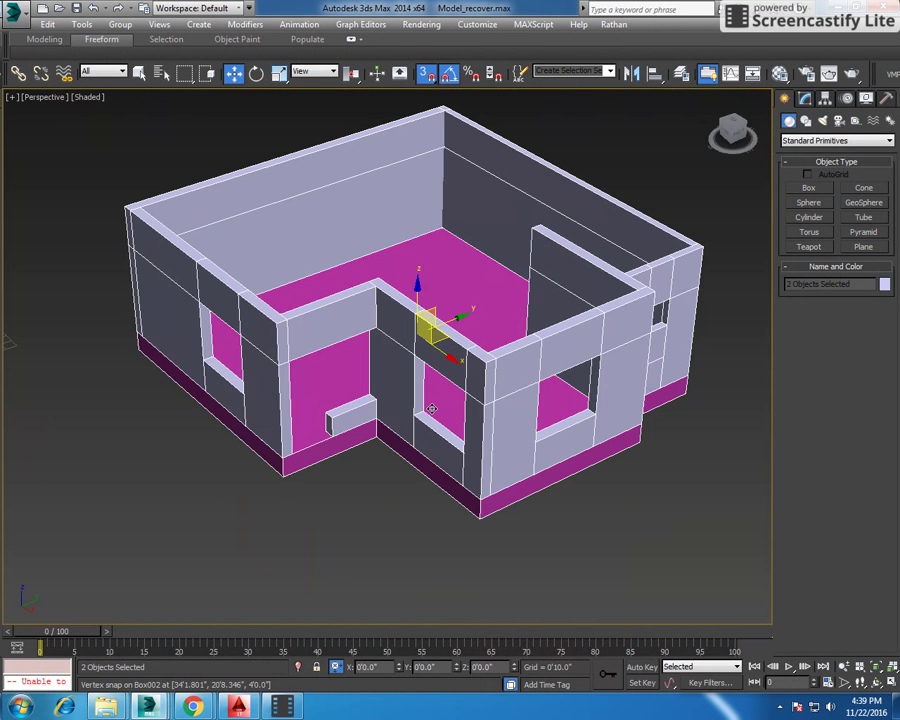
# Draw two full-height wall panel boxes against the front walls, the second 1.25 long
pyautogui.click(808, 188)
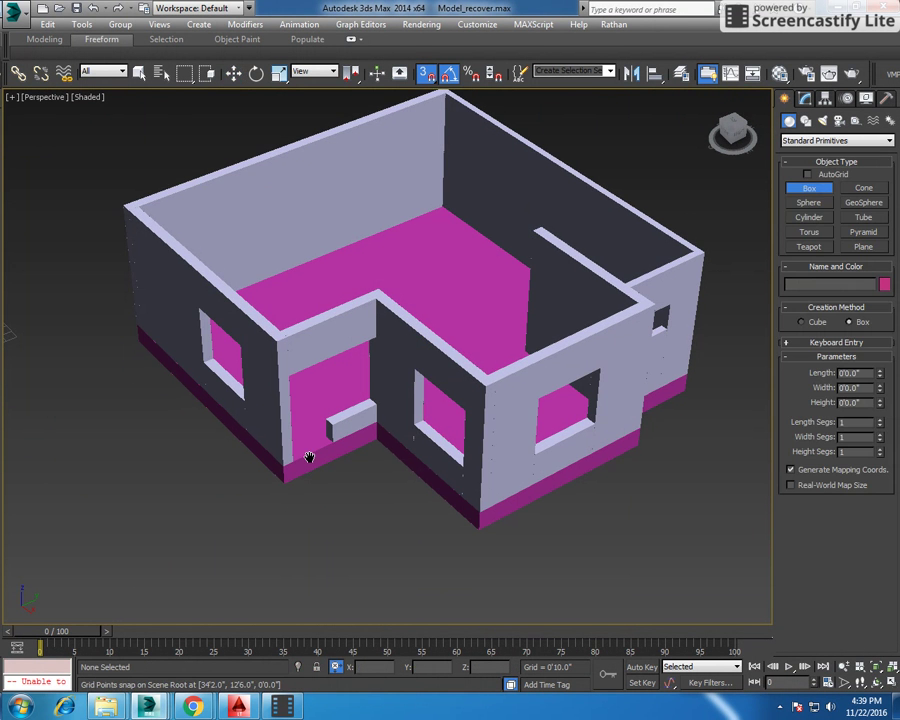
pyautogui.scroll(3, 309, 457)
pyautogui.moveTo(277, 345); pyautogui.dragTo(412, 258)
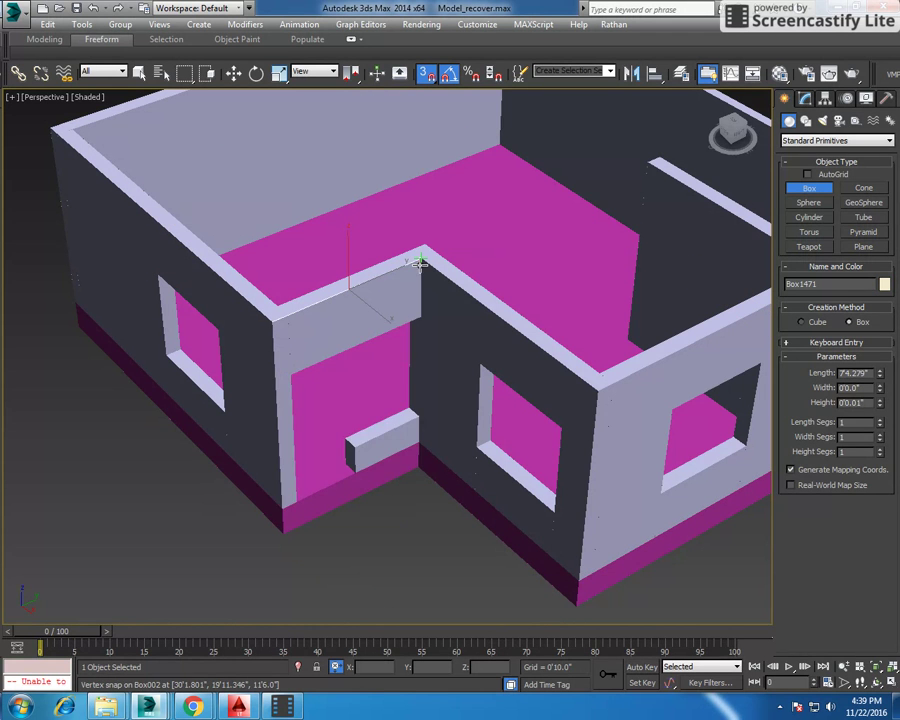
pyautogui.click(725, 381)
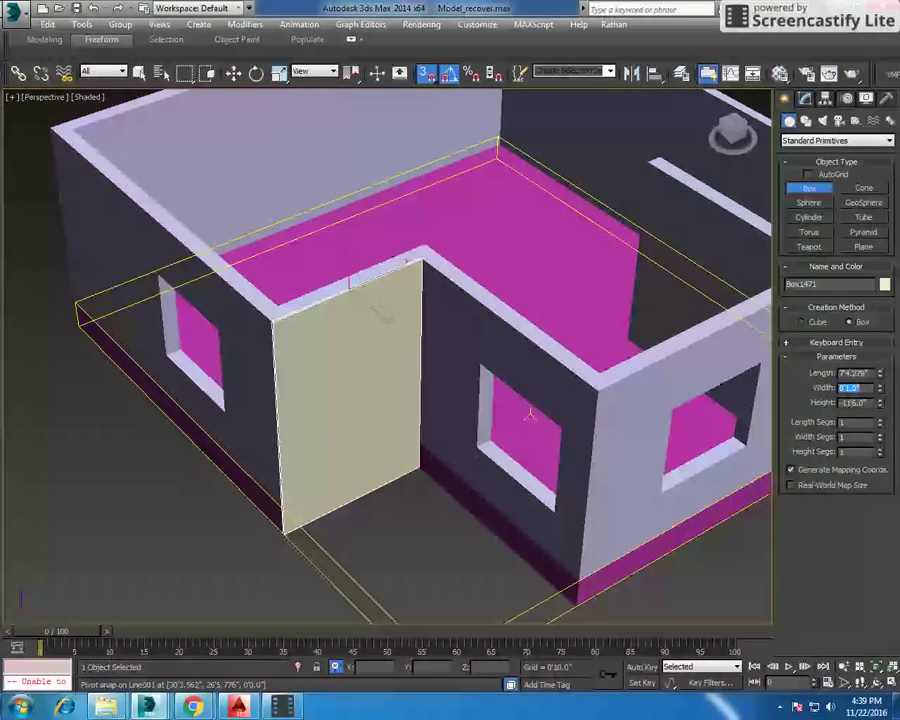
pyautogui.moveTo(420, 262); pyautogui.dragTo(594, 415)
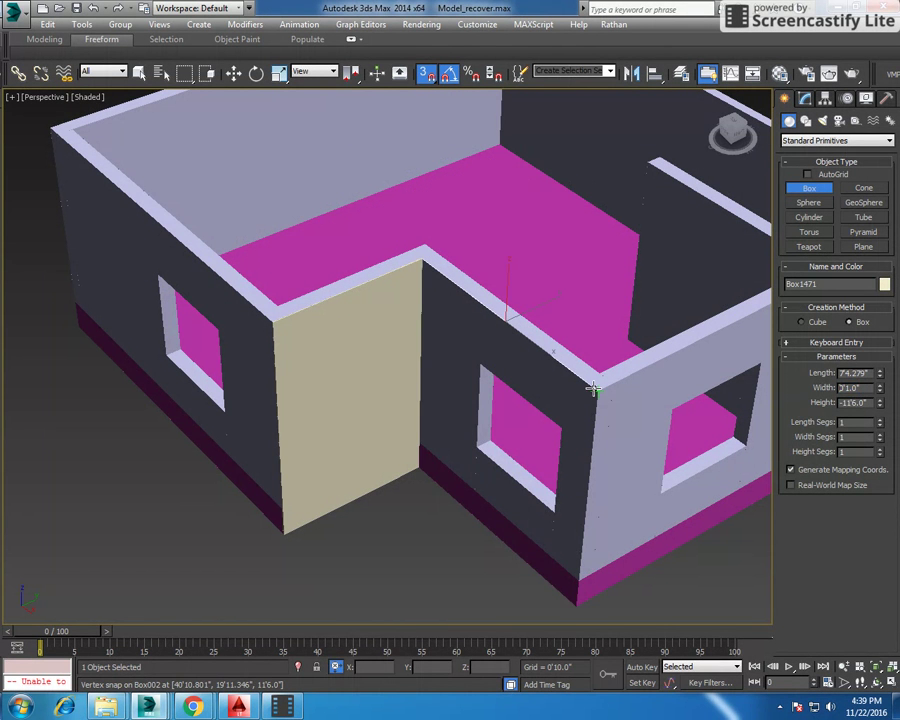
pyautogui.click(574, 604)
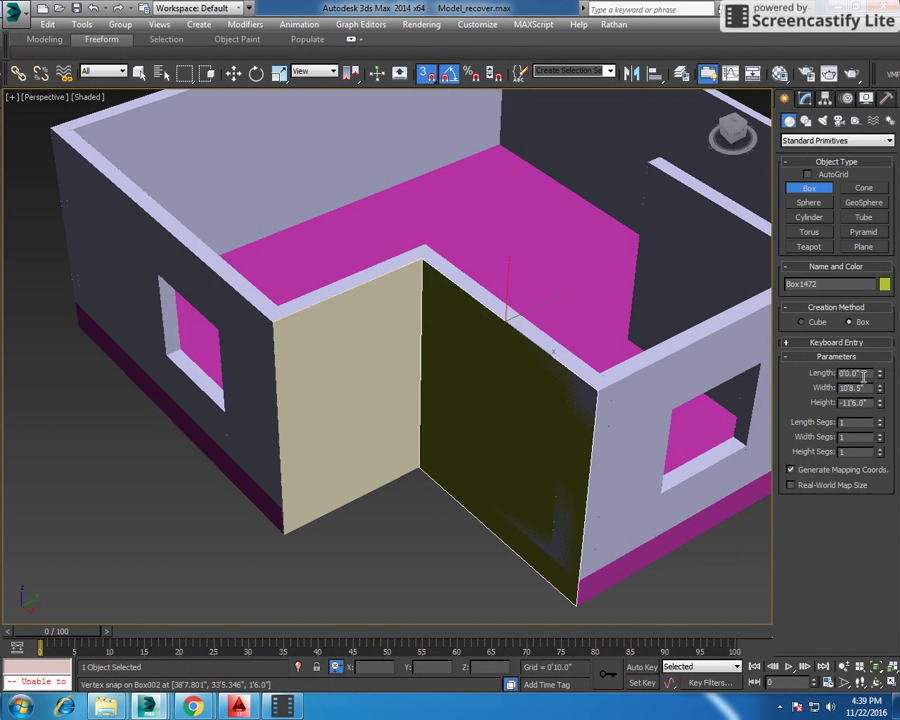
pyautogui.moveTo(863, 374); pyautogui.dragTo(791, 388)
pyautogui.write('1.25')
pyautogui.press('Return')
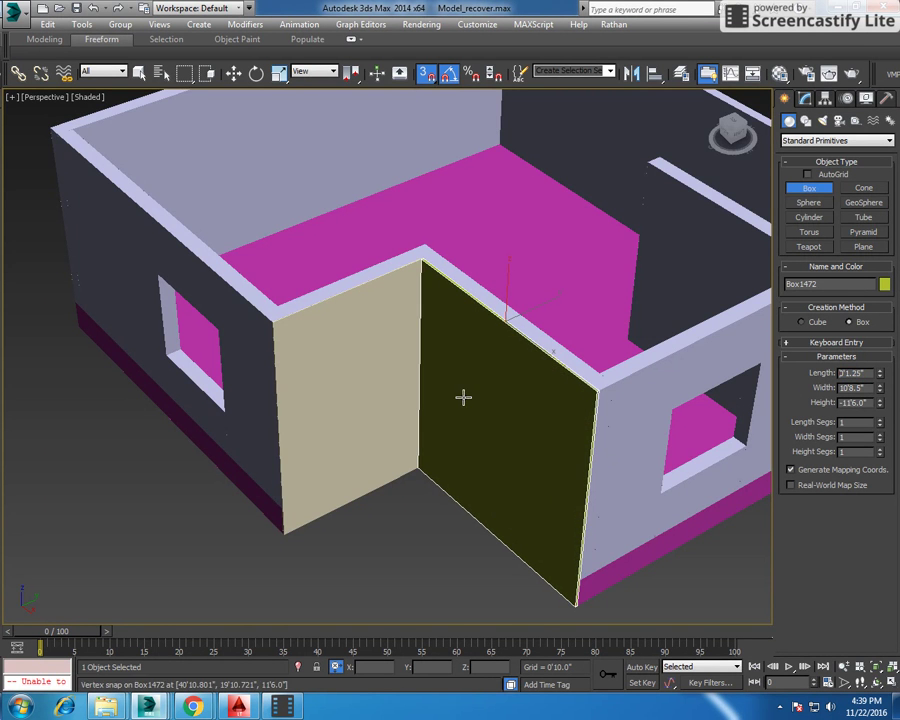
pyautogui.moveTo(464, 396)
pyautogui.keyDown('alt'); pyautogui.mouseDown(button='middle')
pyautogui.moveTo(514, 434)
pyautogui.moveTo(665, 428)
pyautogui.moveTo(598, 457)
pyautogui.moveTo(553, 447)
pyautogui.mouseUp(button='middle'); pyautogui.keyUp('alt')
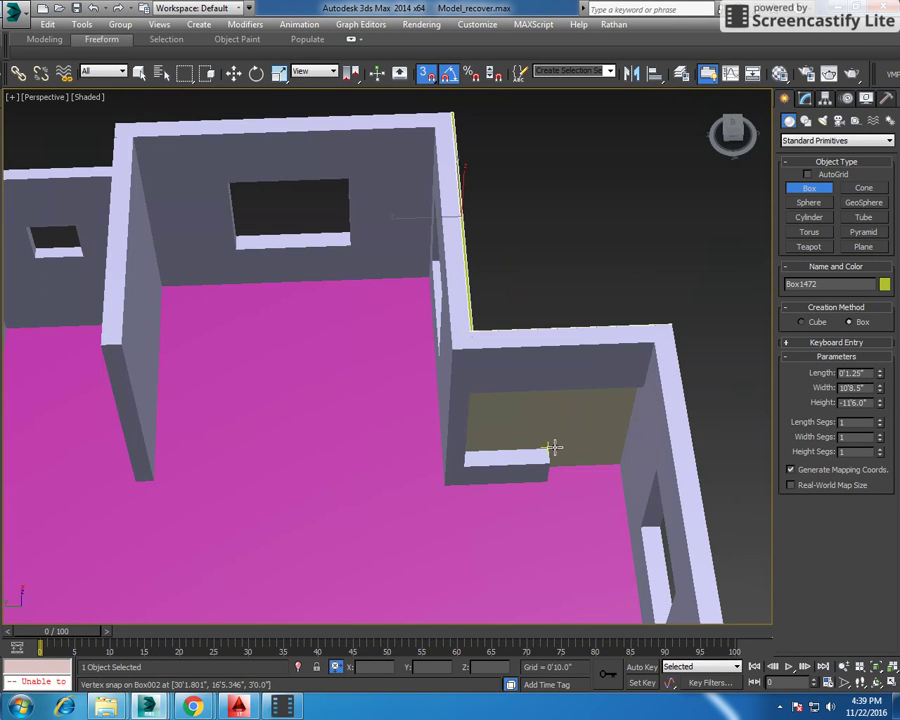
# Draw two boxes filling the window opening, deepened to 2'11.28" and widened to 3'11.173"
pyautogui.moveTo(553, 447); pyautogui.dragTo(464, 465)
pyautogui.click(500, 400)
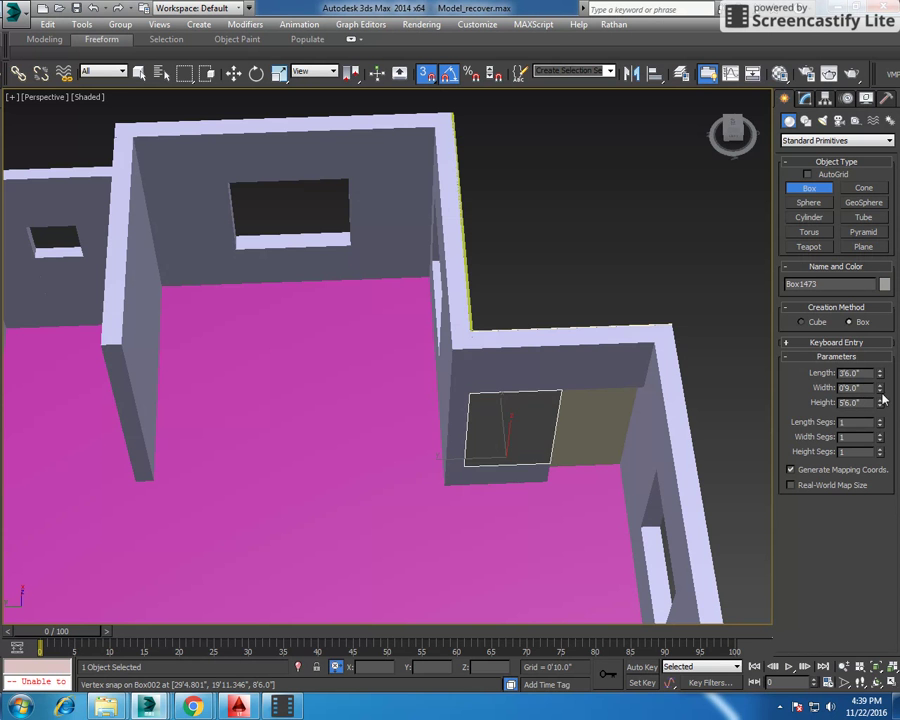
pyautogui.moveTo(880, 393); pyautogui.dragTo(880, 360)
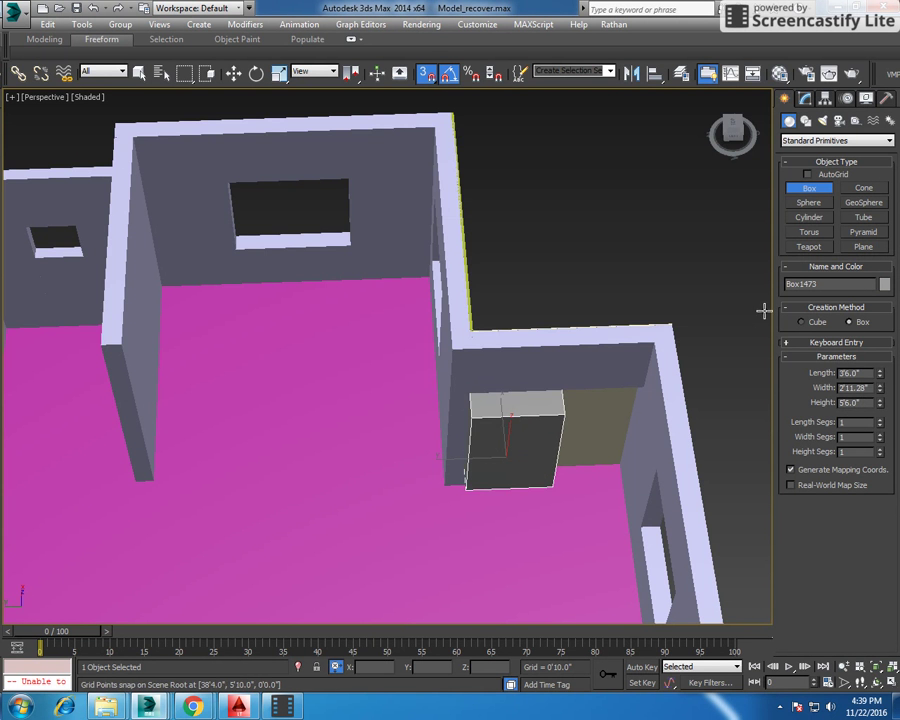
pyautogui.keyDown('alt'); pyautogui.moveTo(638, 386); pyautogui.dragTo(627, 382, button='middle'); pyautogui.keyUp('alt')
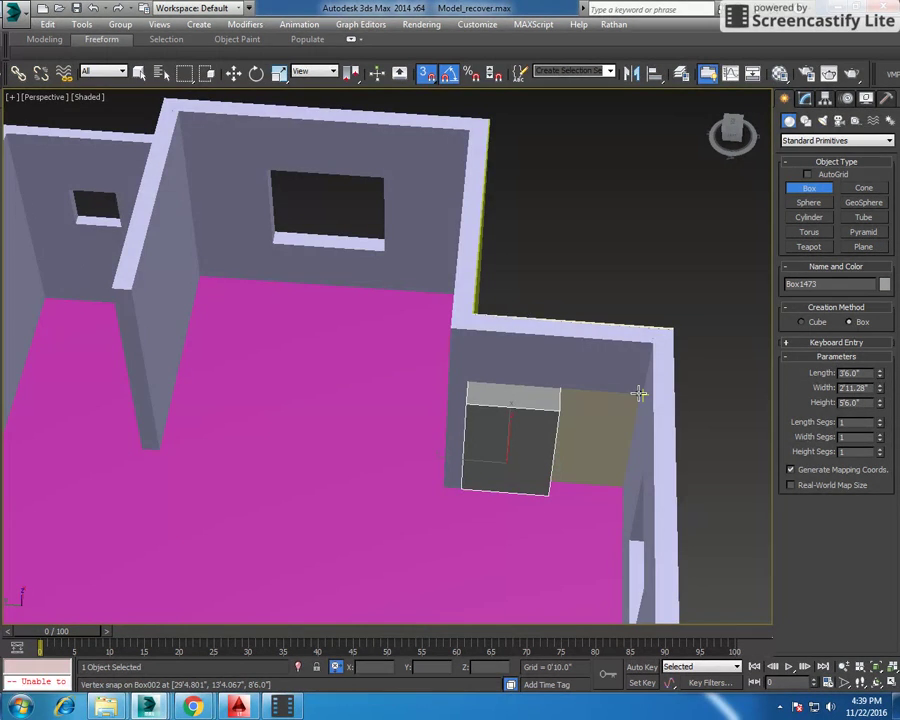
pyautogui.moveTo(638, 392); pyautogui.dragTo(548, 497)
pyautogui.click(550, 498)
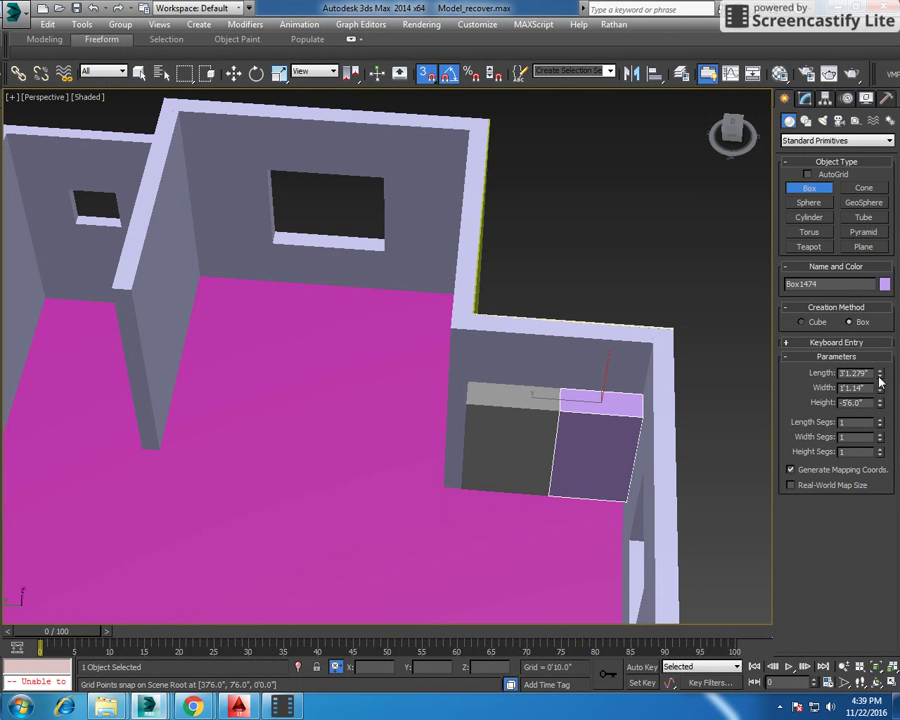
pyautogui.moveTo(880, 392); pyautogui.dragTo(880, 372)
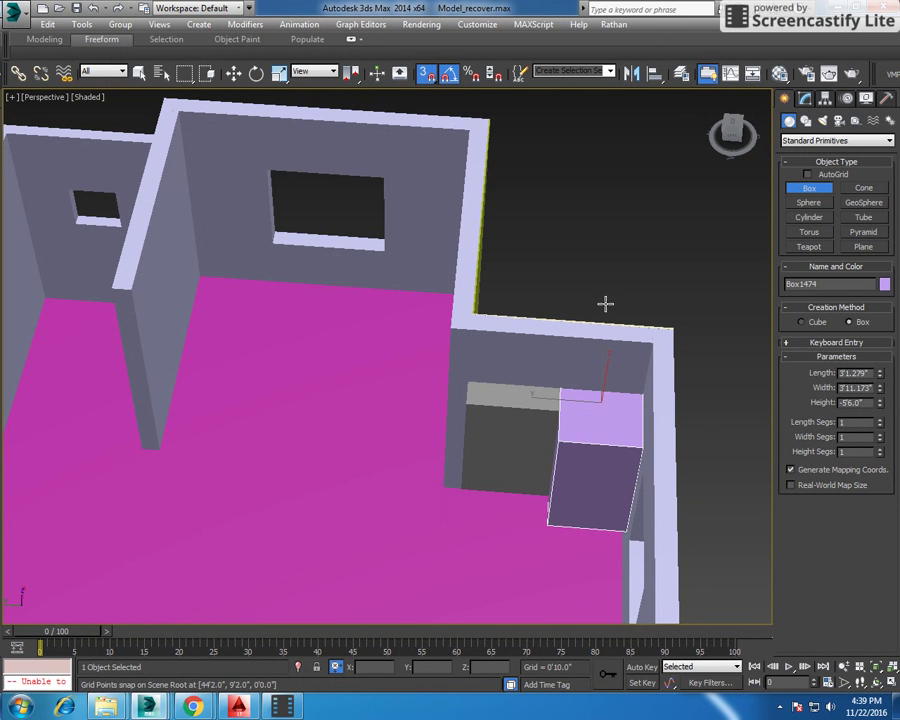
# Add a thin, widened panel box against the inner room wall, then exit box creation
pyautogui.moveTo(602, 302)
pyautogui.keyDown('alt'); pyautogui.mouseDown(button='middle')
pyautogui.moveTo(526, 326)
pyautogui.moveTo(552, 340)
pyautogui.moveTo(354, 388)
pyautogui.mouseUp(button='middle'); pyautogui.keyUp('alt')
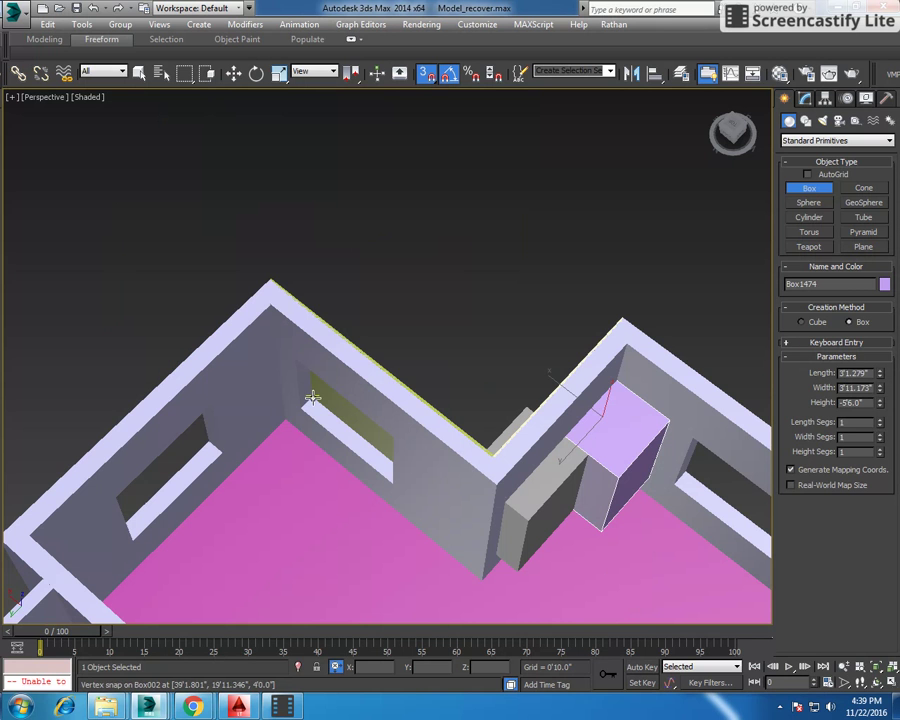
pyautogui.moveTo(307, 401); pyautogui.dragTo(383, 480)
pyautogui.click(383, 480)
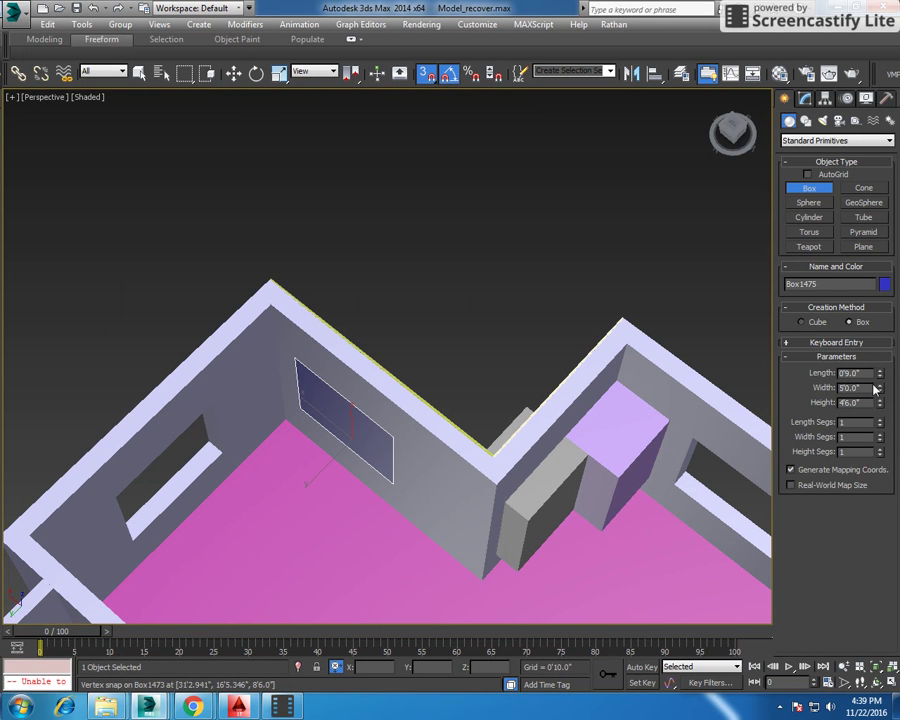
pyautogui.moveTo(880, 387); pyautogui.dragTo(880, 340)
pyautogui.click(141, 80)
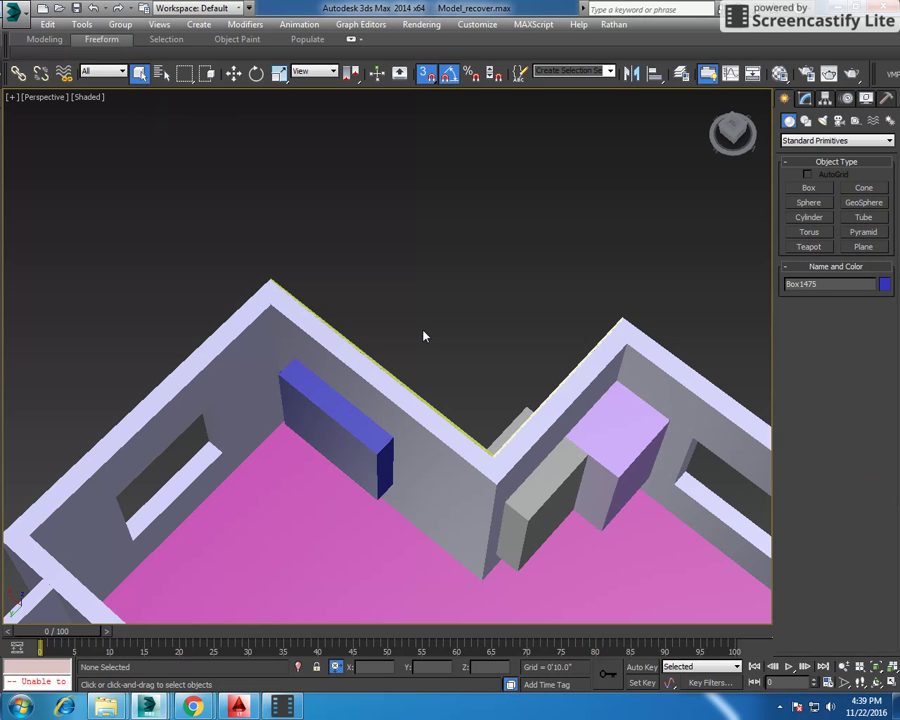
pyautogui.keyDown('alt'); pyautogui.moveTo(424, 334); pyautogui.dragTo(275, 283, button='middle'); pyautogui.keyUp('alt')
# Convert the beige wall panel to an Editable Poly and enable Attach
pyautogui.rightClick(275, 283)
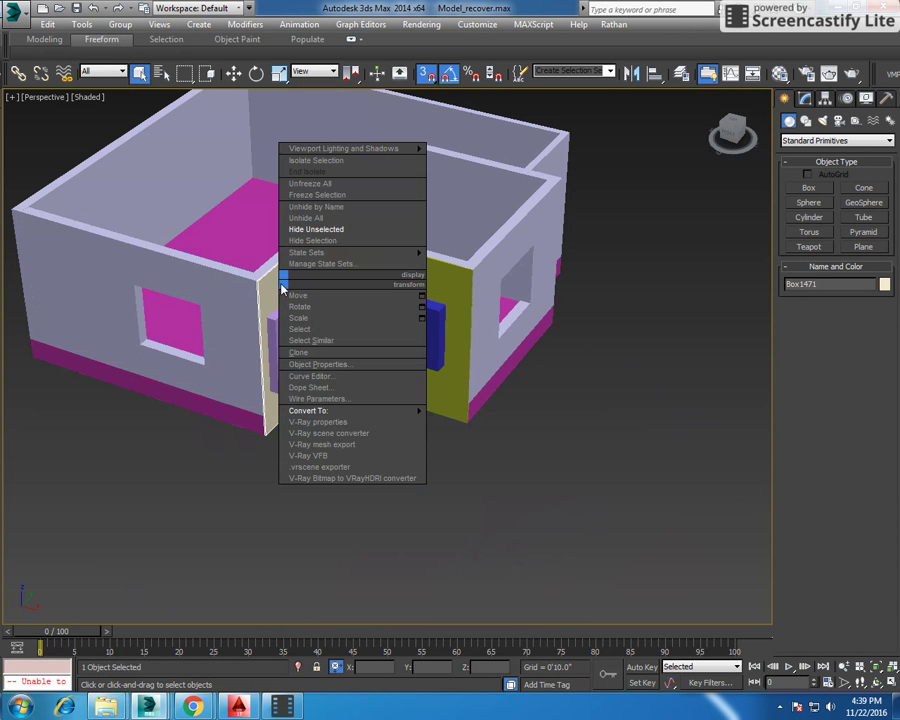
pyautogui.click(470, 420)
pyautogui.rightClick(377, 462)
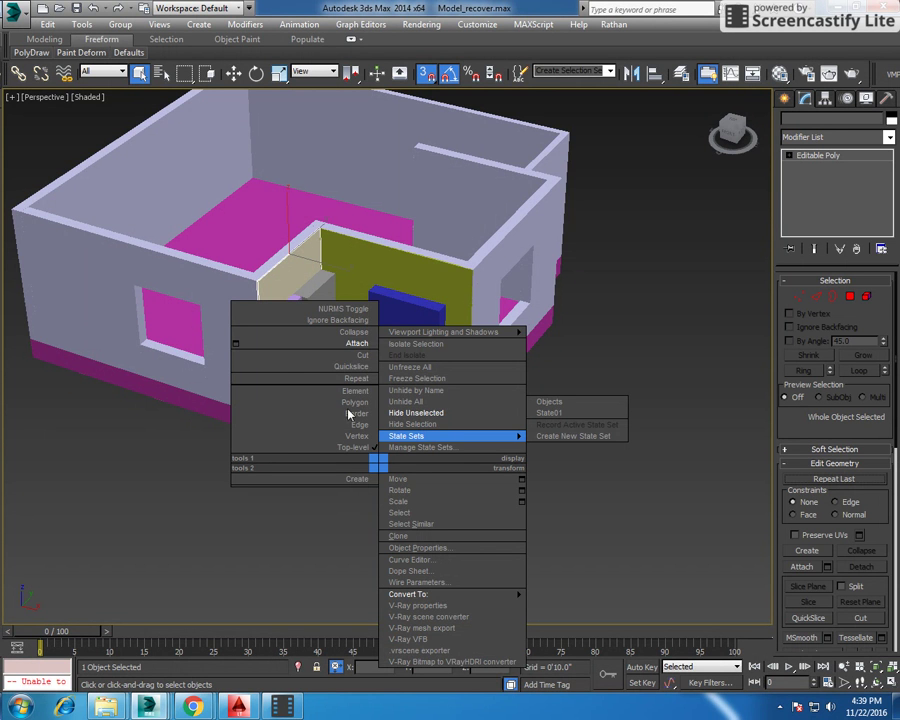
pyautogui.click(340, 343)
# Subtract the box from the beige wall with a Compound Objects ProBoolean cut
pyautogui.click(393, 285)
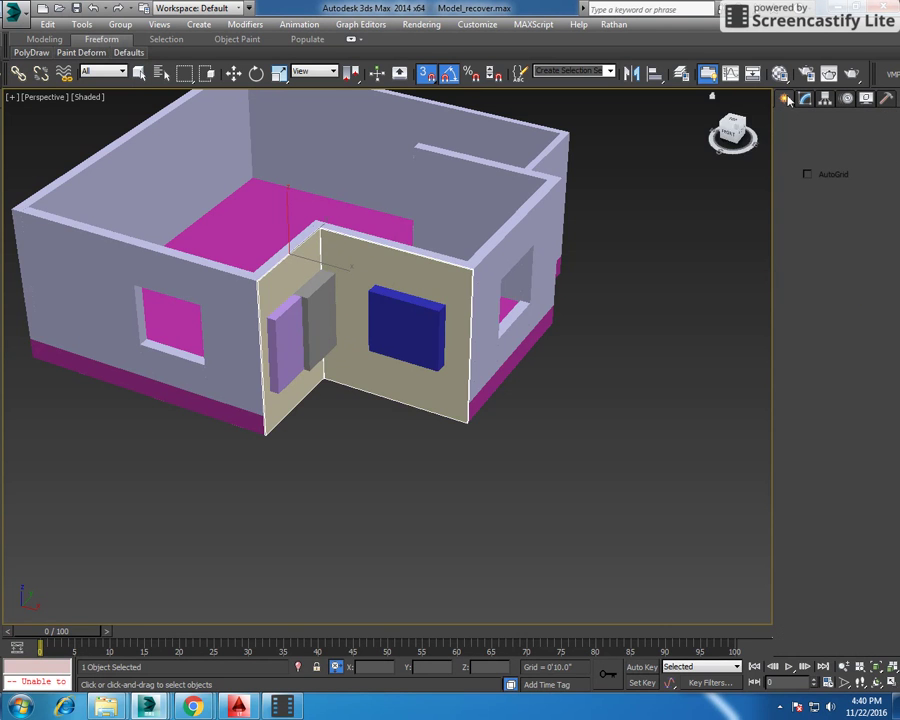
pyautogui.click(835, 140)
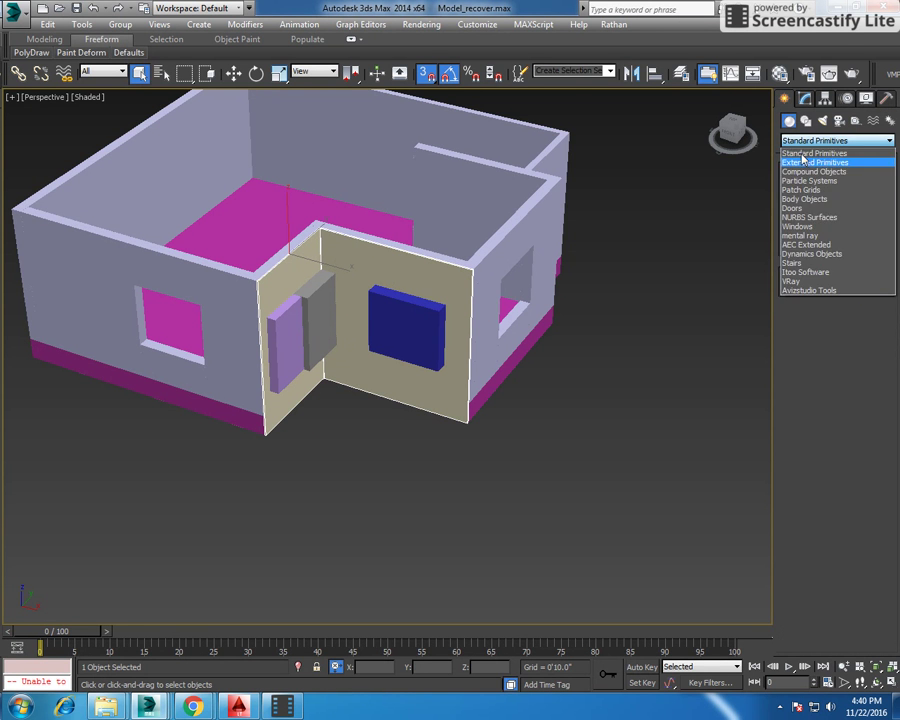
pyautogui.click(812, 173)
pyautogui.click(808, 261)
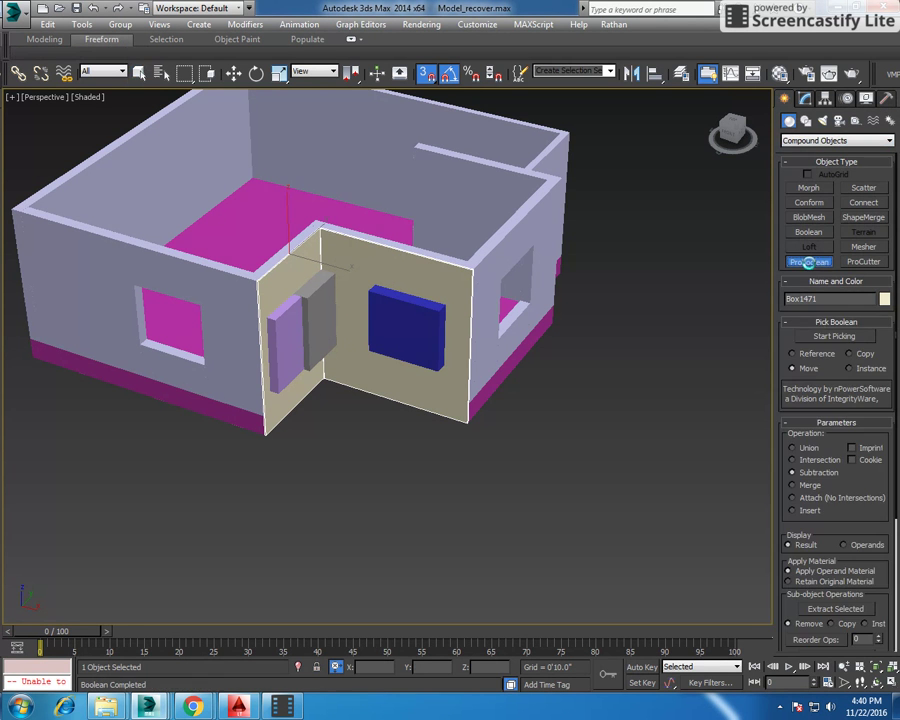
pyautogui.click(835, 336)
pyautogui.click(404, 331)
pyautogui.click(316, 312)
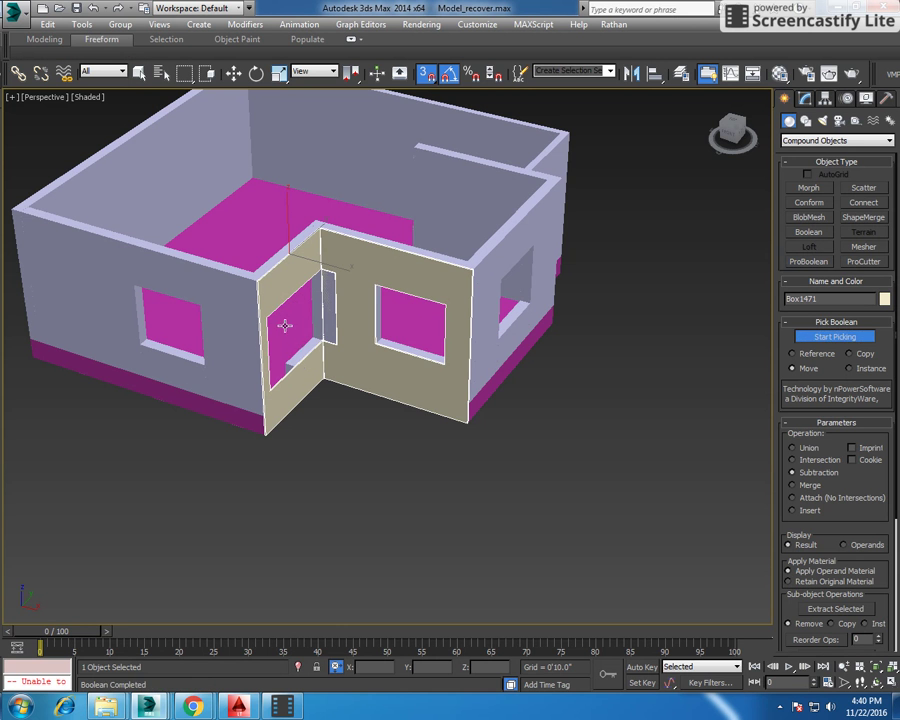
pyautogui.rightClick(177, 161)
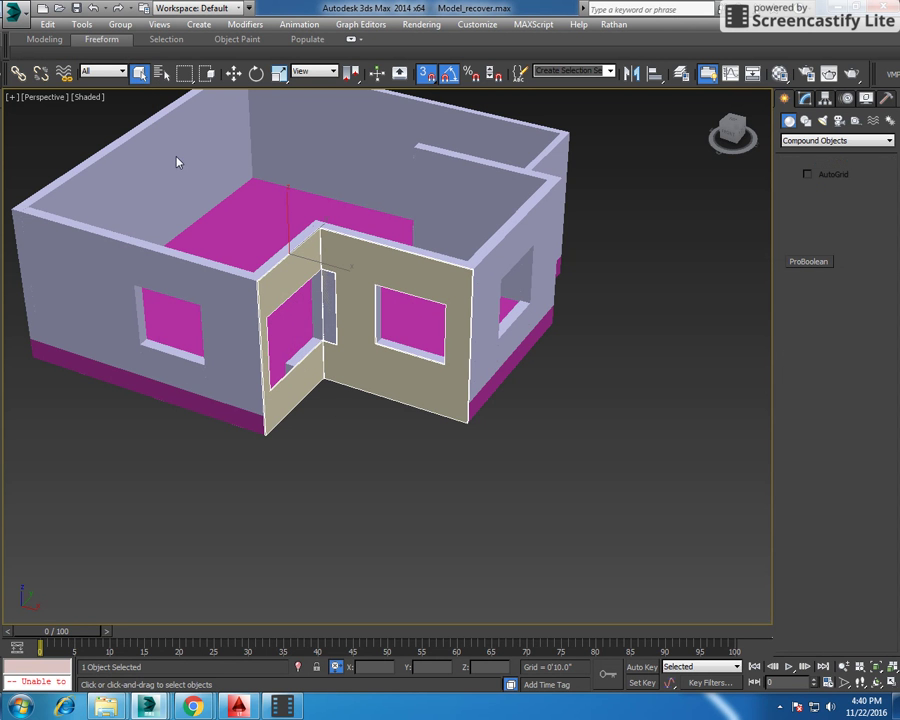
# Create a 1'6"-high Standard Primitives box at the left window sill
pyautogui.click(351, 526)
pyautogui.keyDown('alt'); pyautogui.moveTo(305, 412); pyautogui.dragTo(412, 476, button='middle'); pyautogui.keyUp('alt')
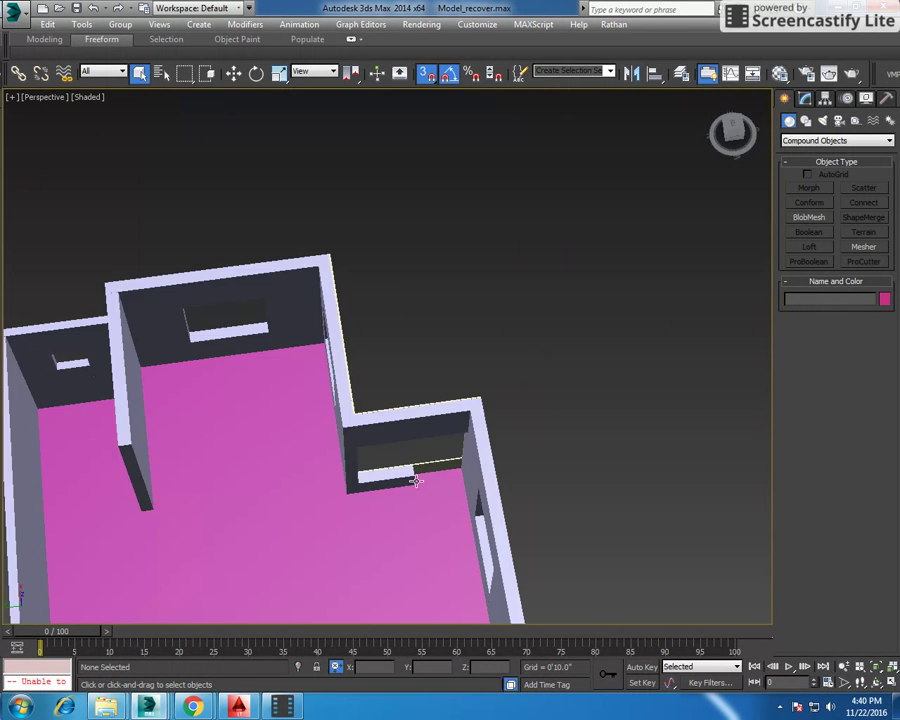
pyautogui.scroll(3, 412, 476)
pyautogui.click(836, 140)
pyautogui.click(820, 148)
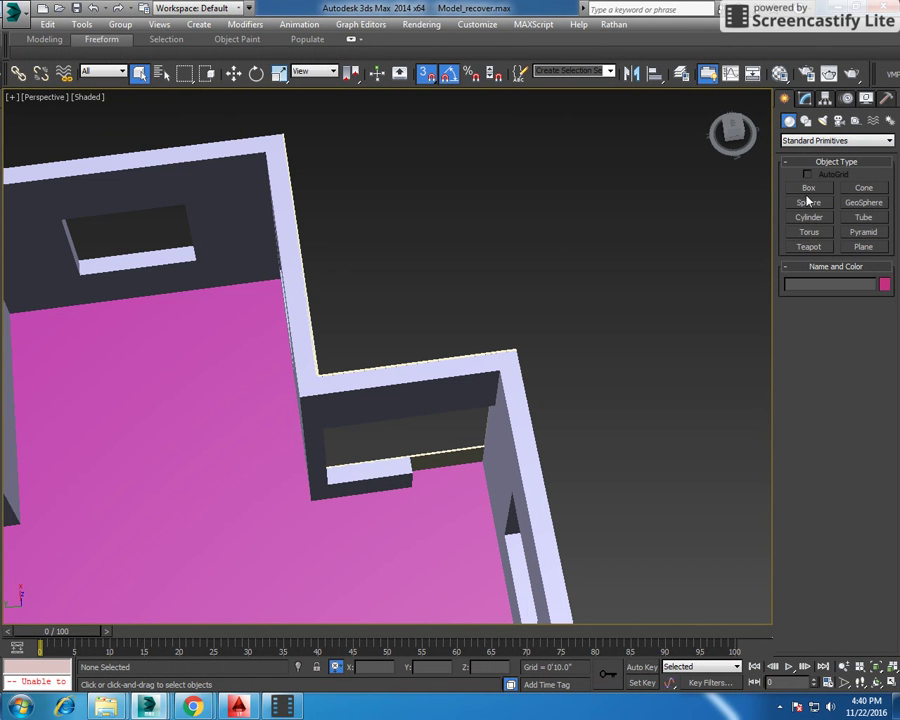
pyautogui.click(810, 190)
pyautogui.moveTo(412, 468)
pyautogui.mouseDown()
pyautogui.moveTo(480, 462)
pyautogui.moveTo(410, 456)
pyautogui.mouseUp()
pyautogui.click(430, 440)
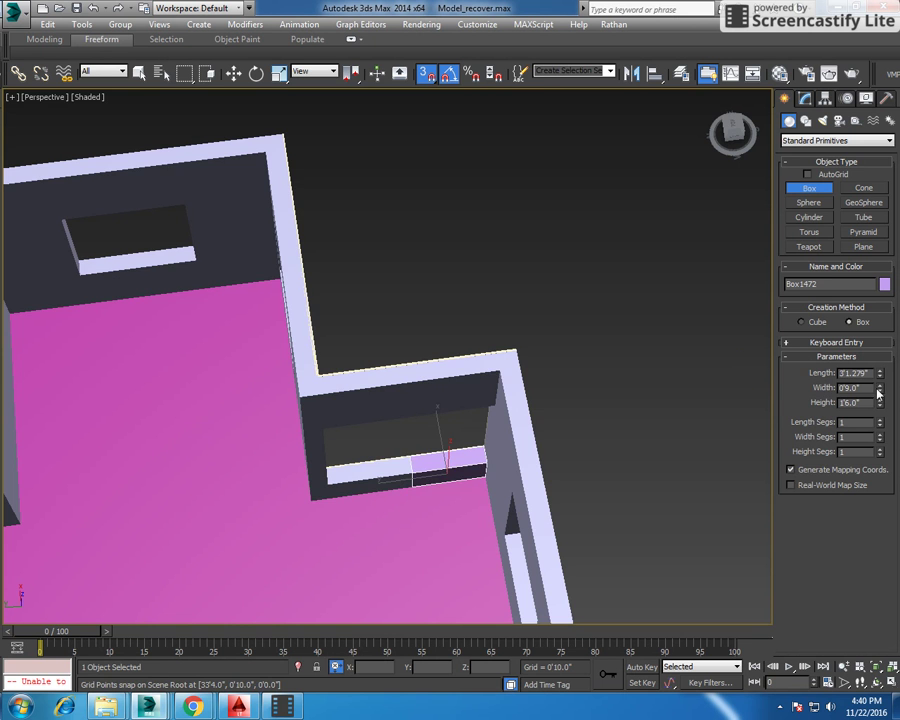
pyautogui.keyDown('alt'); pyautogui.moveTo(560, 400); pyautogui.dragTo(370, 332, button='middle'); pyautogui.keyUp('alt')
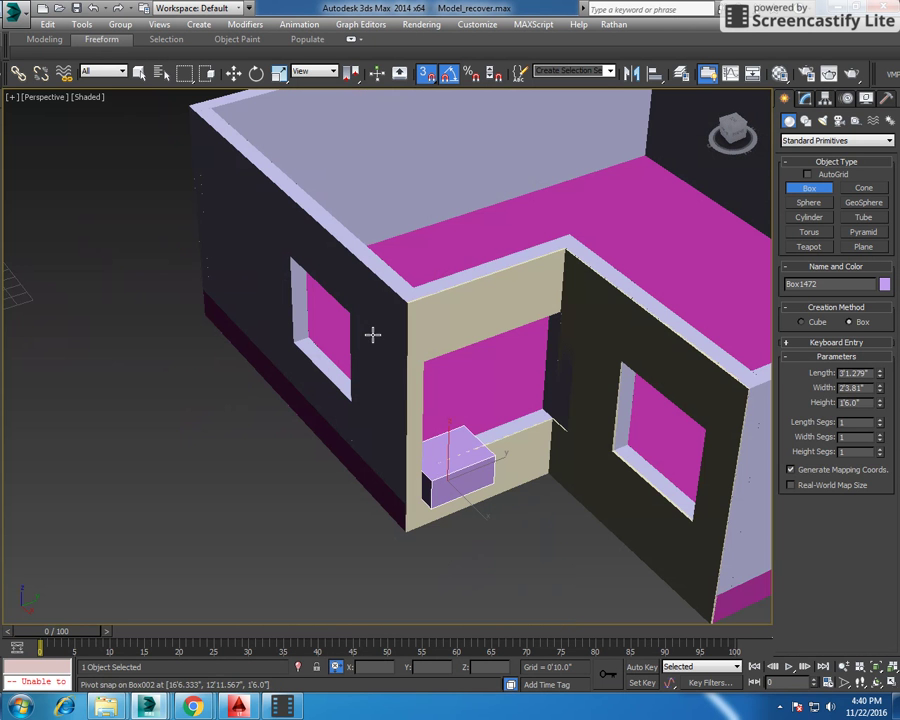
pyautogui.rightClick(157, 368)
# Subtract the small sill box from beige wall Box1471 using ProBoolean
pyautogui.click(157, 368)
pyautogui.click(523, 452)
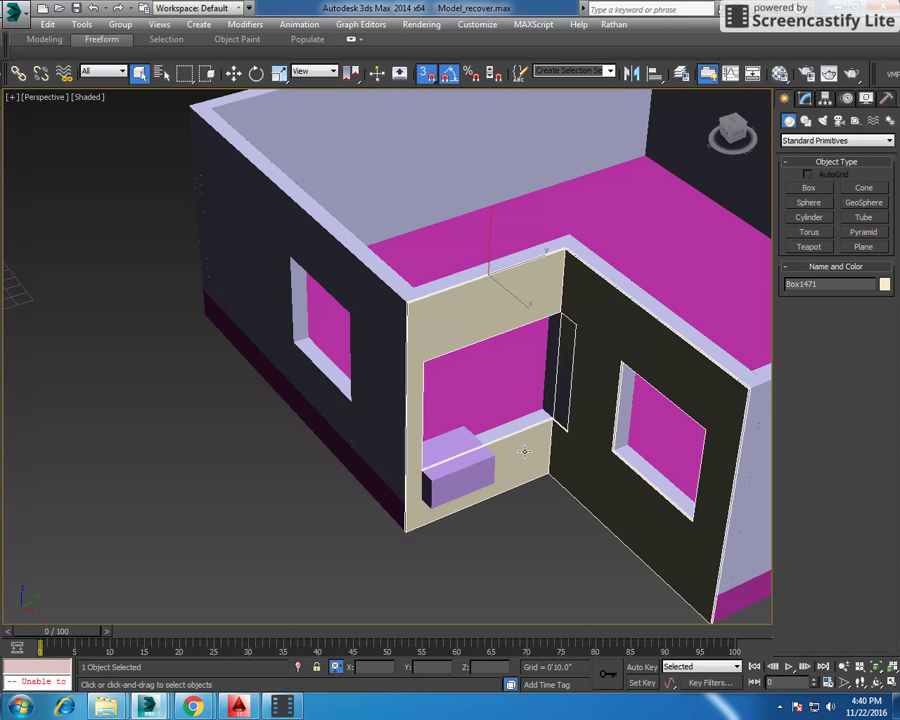
pyautogui.click(835, 140)
pyautogui.click(815, 166)
pyautogui.click(808, 261)
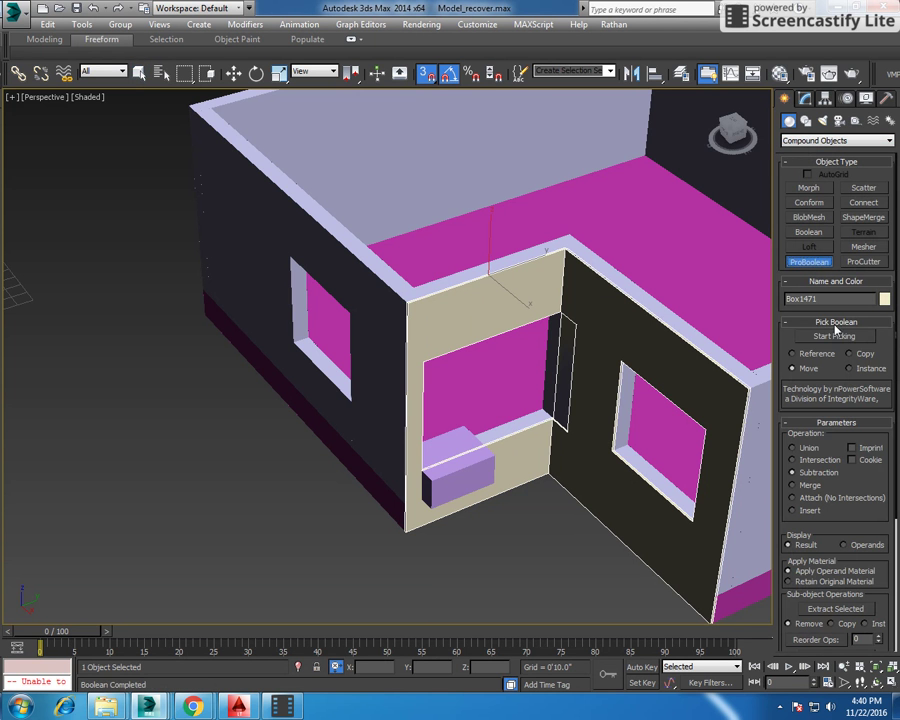
pyautogui.click(835, 335)
pyautogui.click(462, 478)
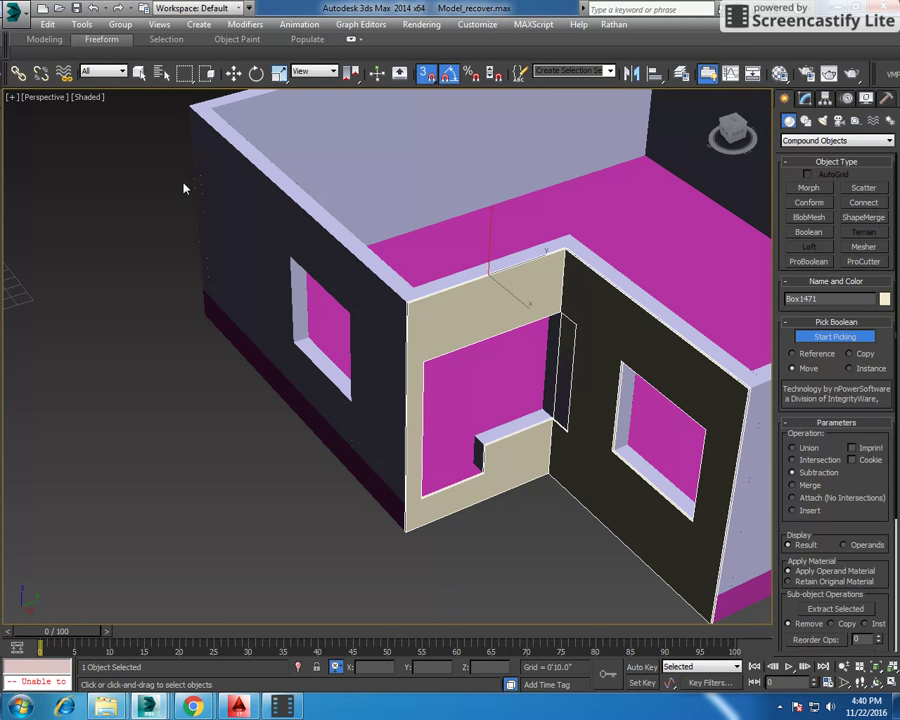
pyautogui.click(139, 73)
pyautogui.keyDown('alt'); pyautogui.moveTo(297, 300); pyautogui.dragTo(455, 337, button='middle'); pyautogui.keyUp('alt')
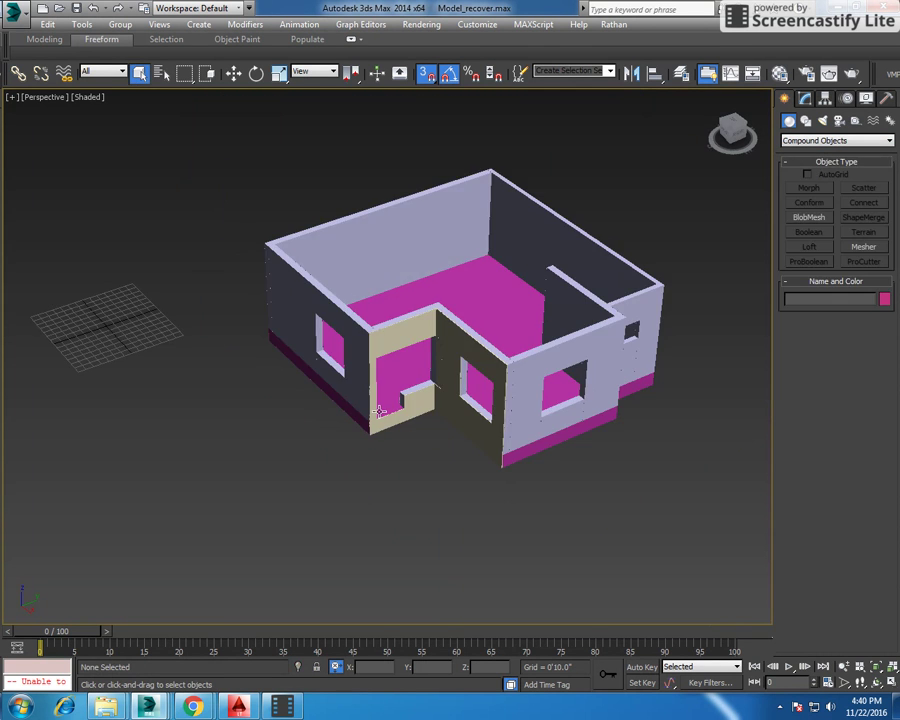
# Unhide all objects in the scene
pyautogui.click(444, 330)
pyautogui.rightClick(444, 330)
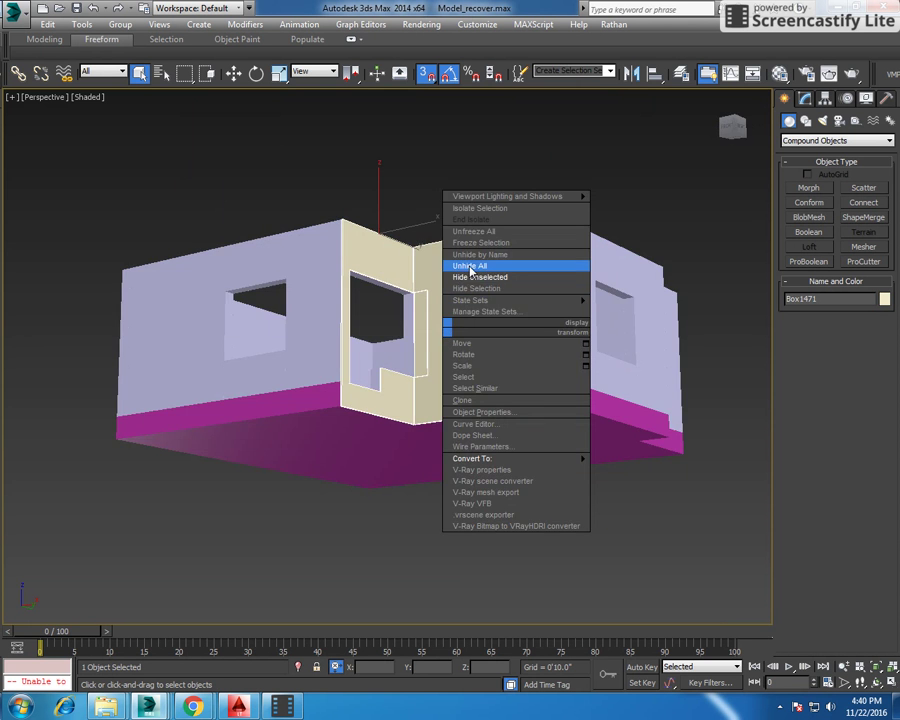
pyautogui.click(453, 280)
pyautogui.moveTo(453, 280)
pyautogui.keyDown('alt'); pyautogui.mouseDown(button='middle')
pyautogui.moveTo(430, 316)
pyautogui.moveTo(468, 308)
pyautogui.moveTo(474, 278)
pyautogui.mouseUp(button='middle'); pyautogui.keyUp('alt')
# Convert the beige wall to an Editable Mesh and nudge a strip of its polygons along Y
pyautogui.rightClick(474, 278)
pyautogui.moveTo(502, 404)
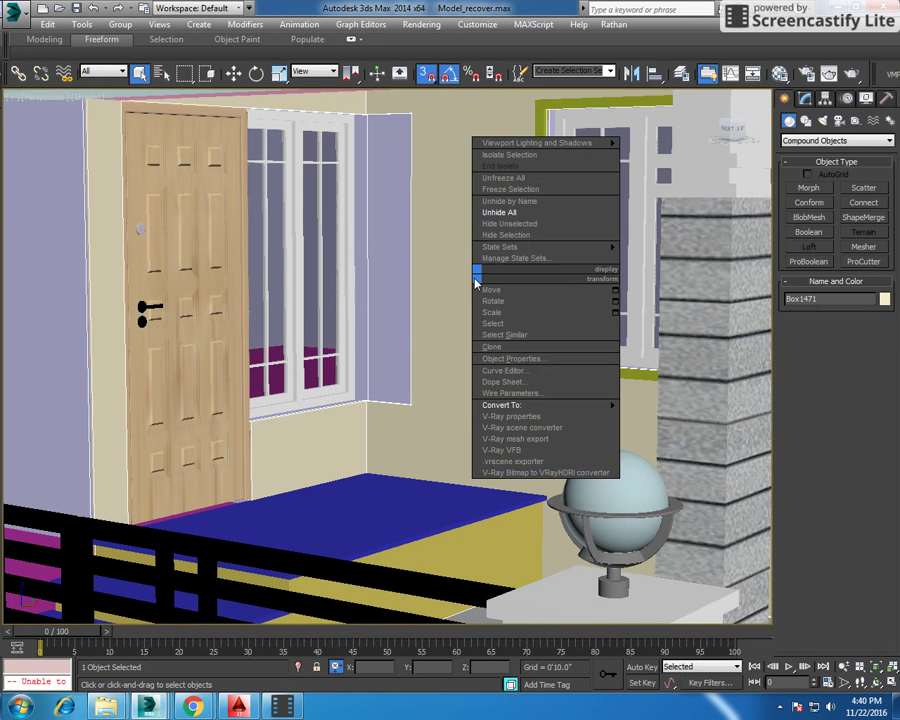
pyautogui.click(671, 405)
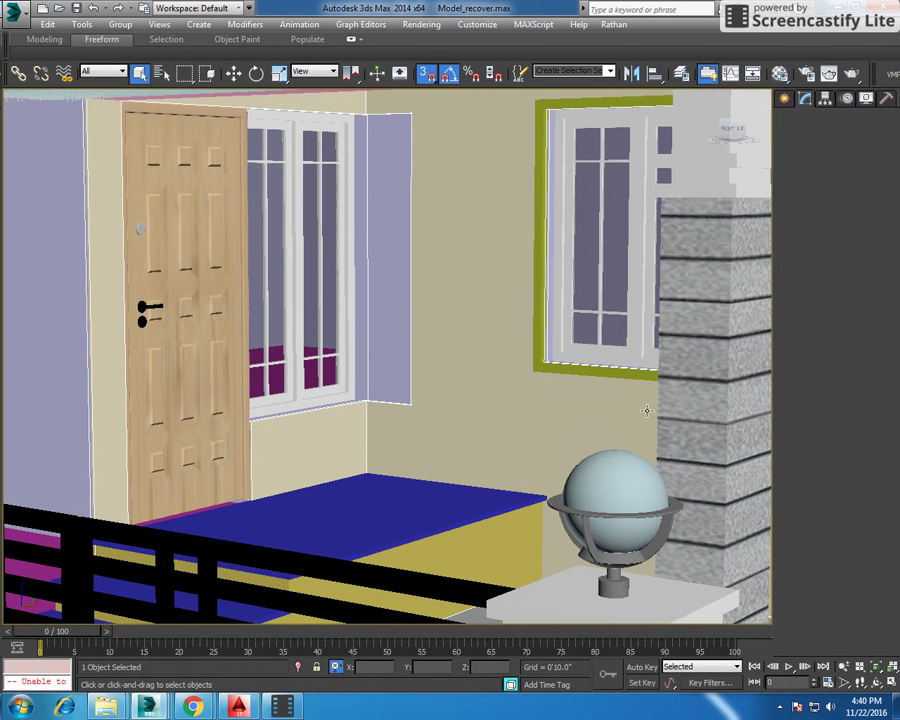
pyautogui.press('5')
pyautogui.click(420, 302)
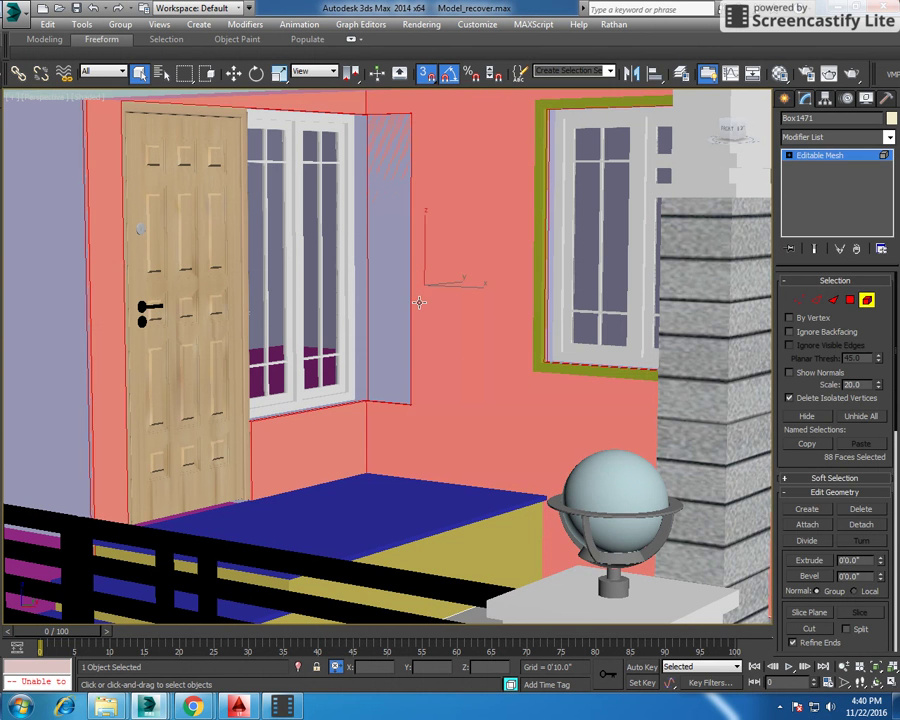
pyautogui.press('w')
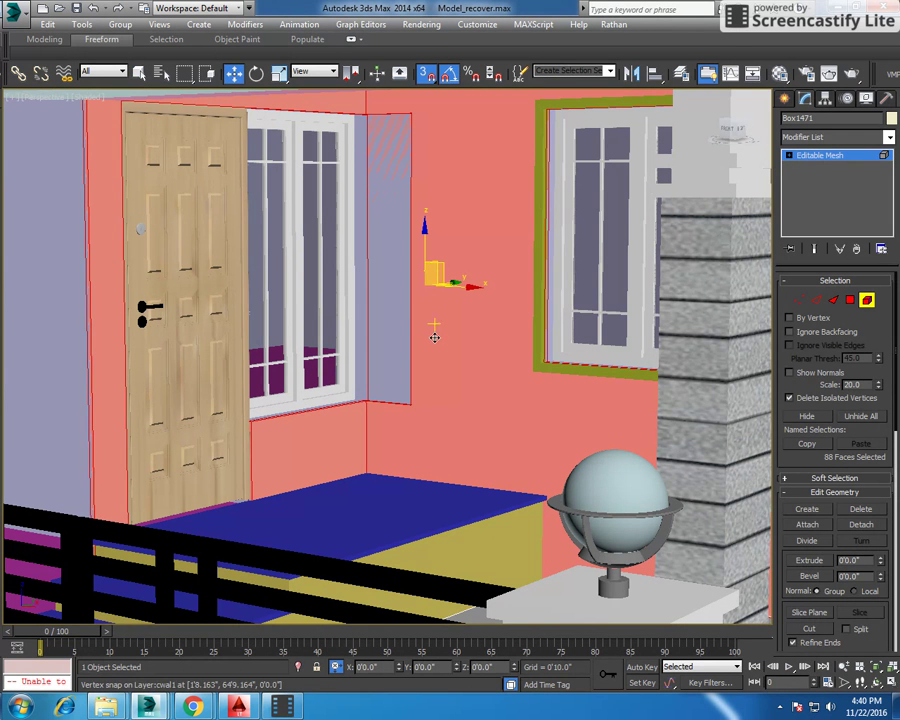
pyautogui.click(850, 300)
pyautogui.click(524, 306)
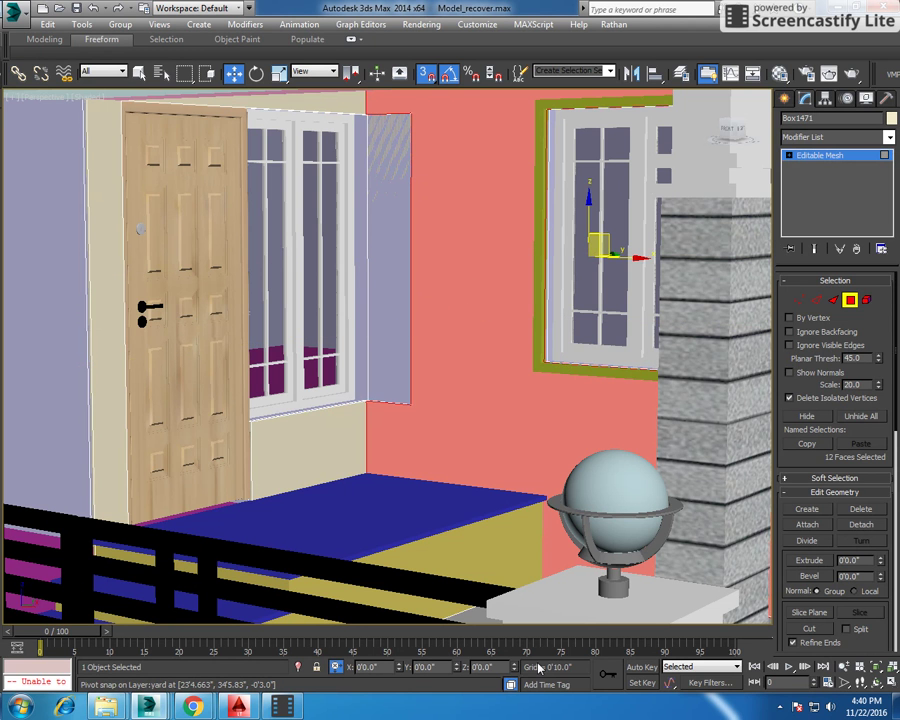
pyautogui.click(457, 670)
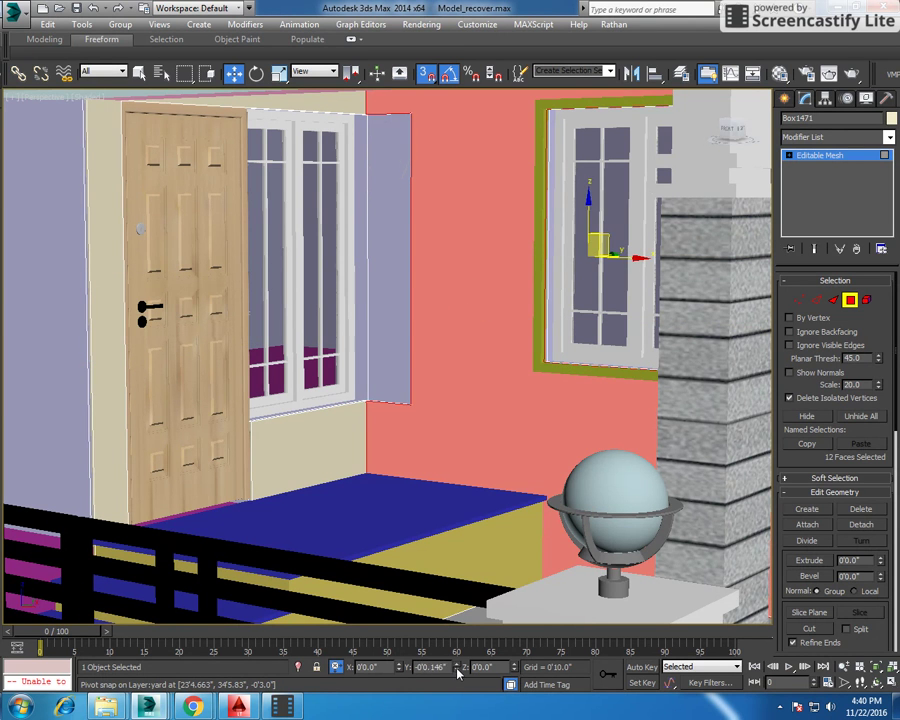
pyautogui.click(457, 670)
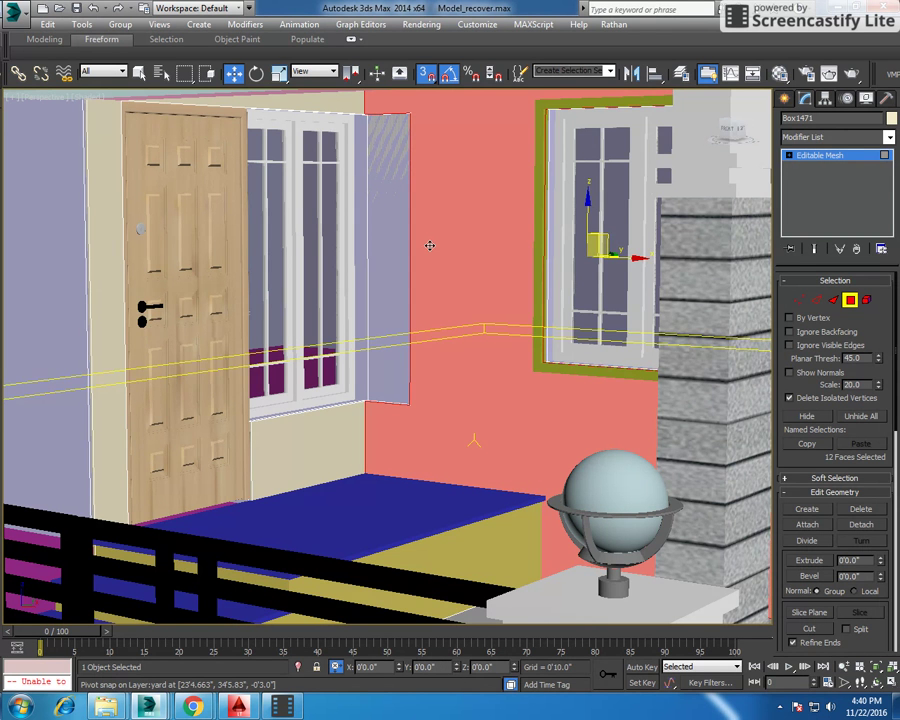
# Show only the beige walls, viewed from a high angle, with no faces selected
pyautogui.press('z')
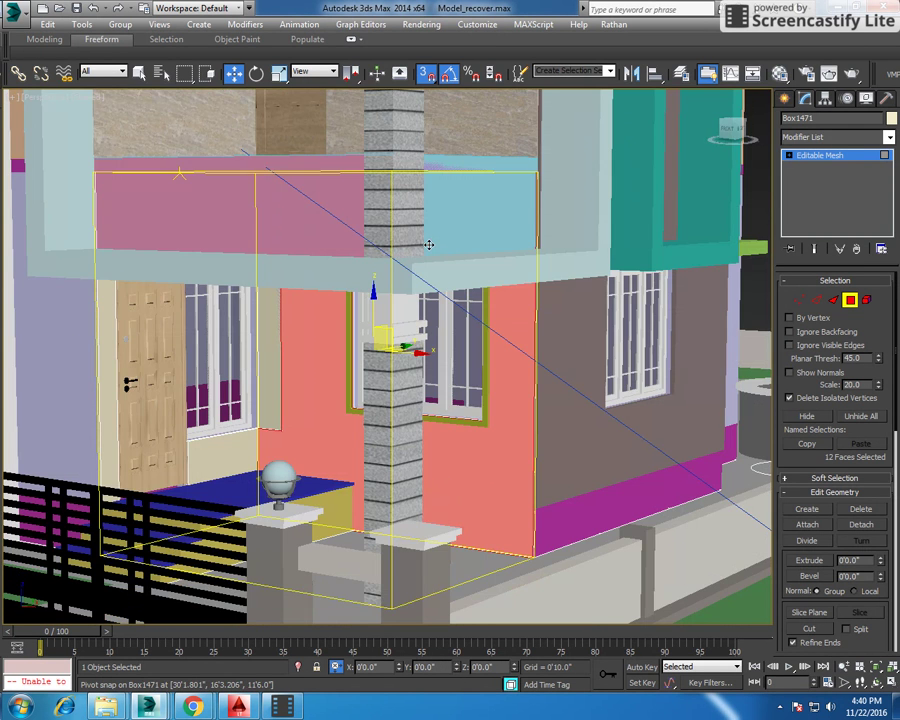
pyautogui.rightClick(310, 356)
pyautogui.click(345, 318)
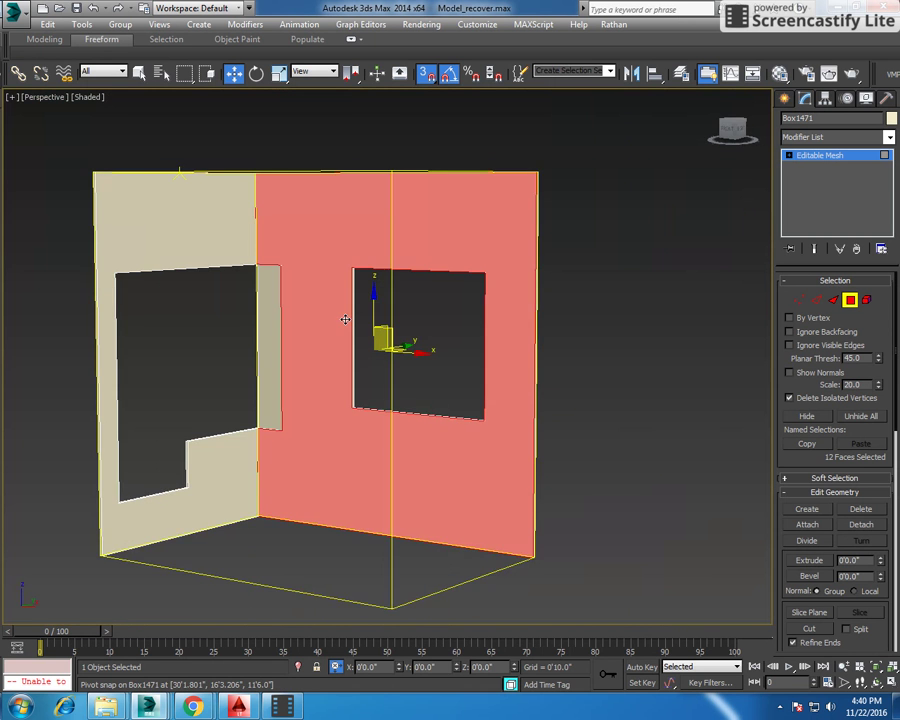
pyautogui.moveTo(345, 318)
pyautogui.keyDown('alt'); pyautogui.mouseDown(button='middle')
pyautogui.moveTo(386, 316)
pyautogui.moveTo(260, 369)
pyautogui.moveTo(281, 382)
pyautogui.mouseUp(button='middle'); pyautogui.keyUp('alt')
pyautogui.click(386, 316)
# Create a thin Standard Primitives box at the left opening's corner
pyautogui.click(784, 98)
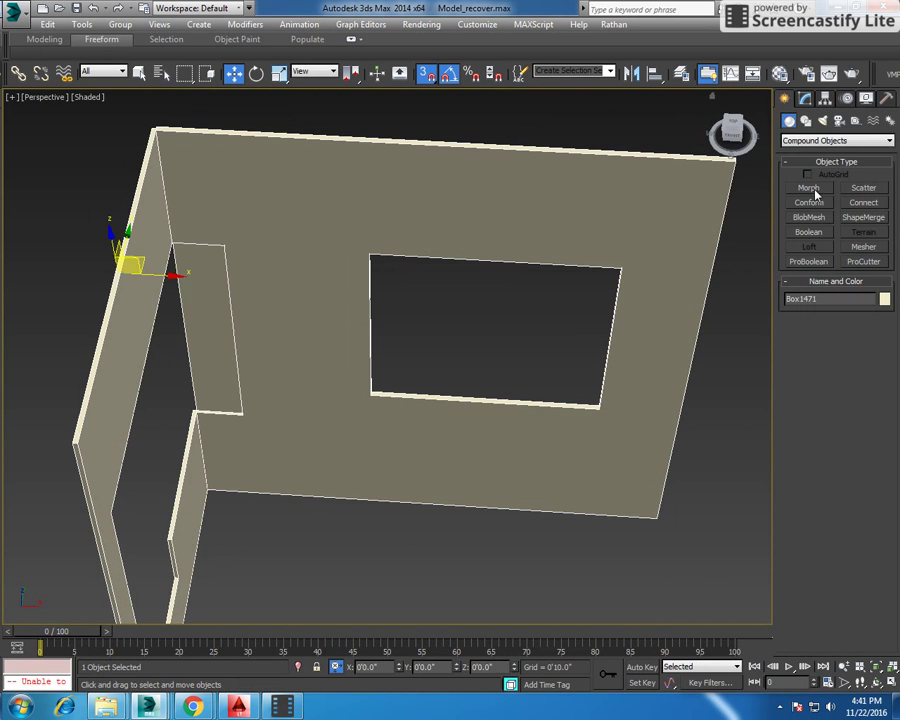
pyautogui.click(793, 141)
pyautogui.click(800, 151)
pyautogui.click(809, 187)
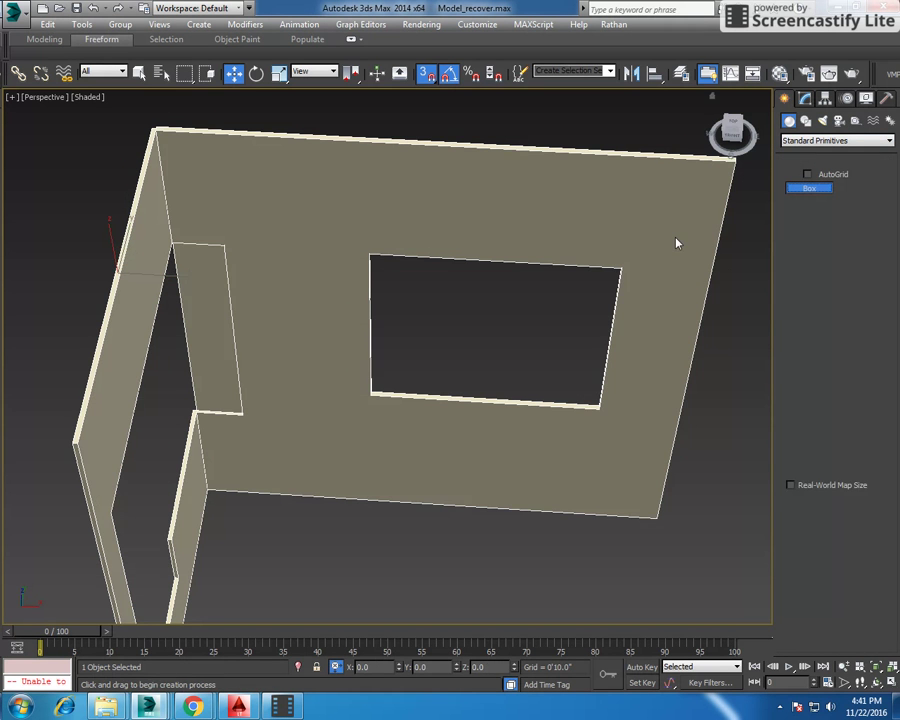
pyautogui.moveTo(185, 412); pyautogui.dragTo(238, 426)
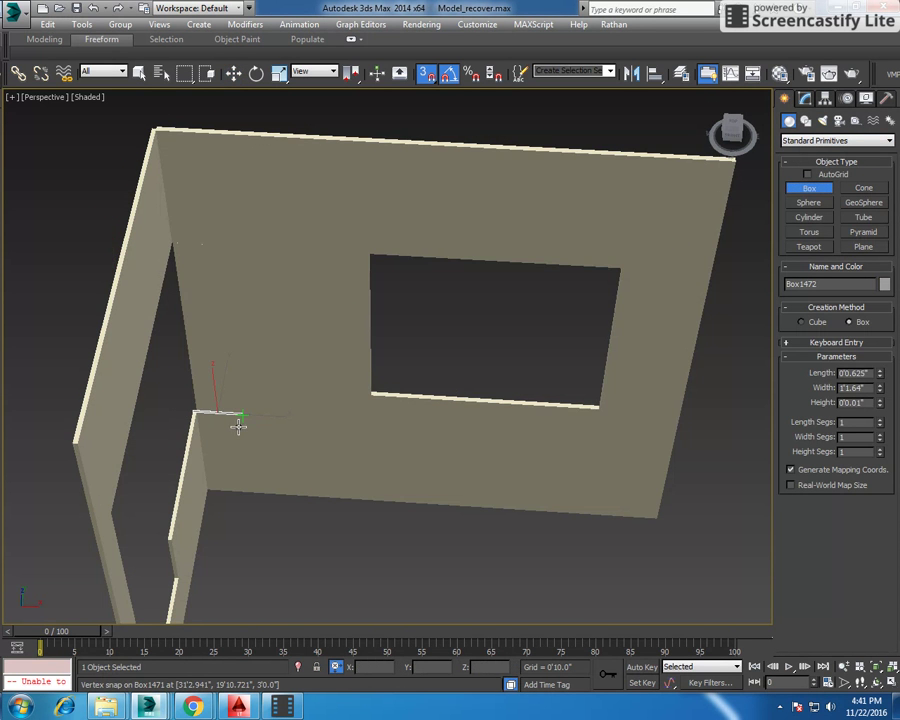
pyautogui.click(225, 242)
# Convert wall Box1471 to an Editable Poly, enable Attach, and reselect the beige walls
pyautogui.rightClick(356, 263)
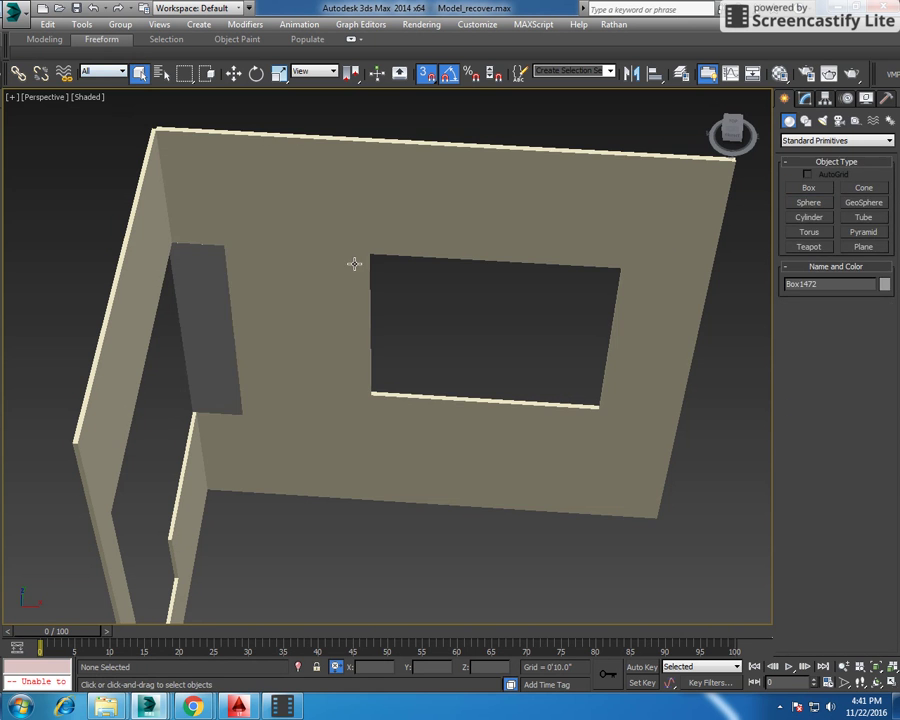
pyautogui.rightClick(358, 264)
pyautogui.click(557, 407)
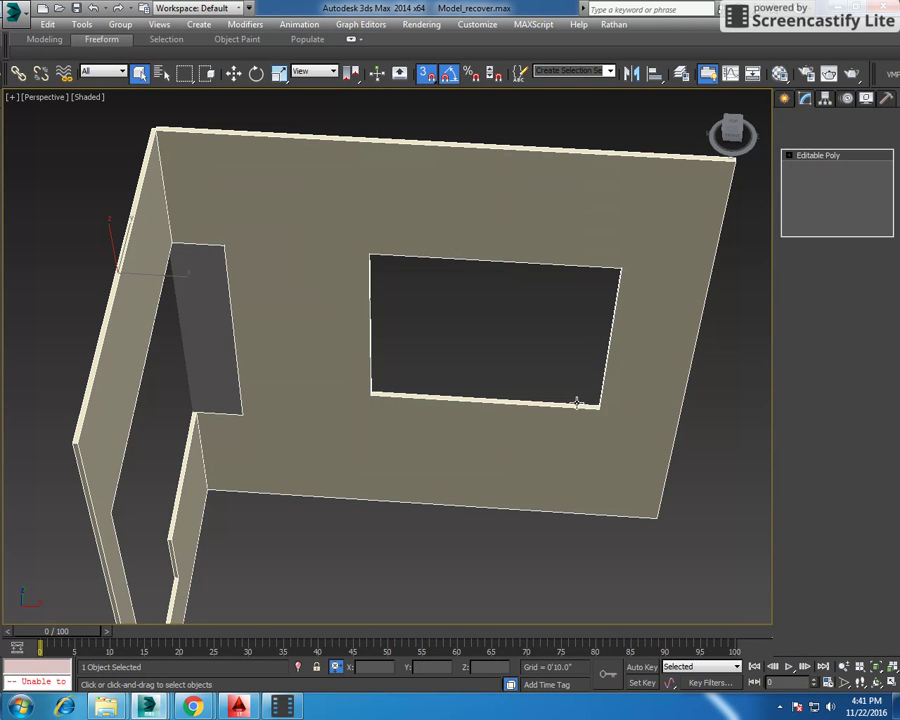
pyautogui.rightClick(490, 345)
pyautogui.click(461, 228)
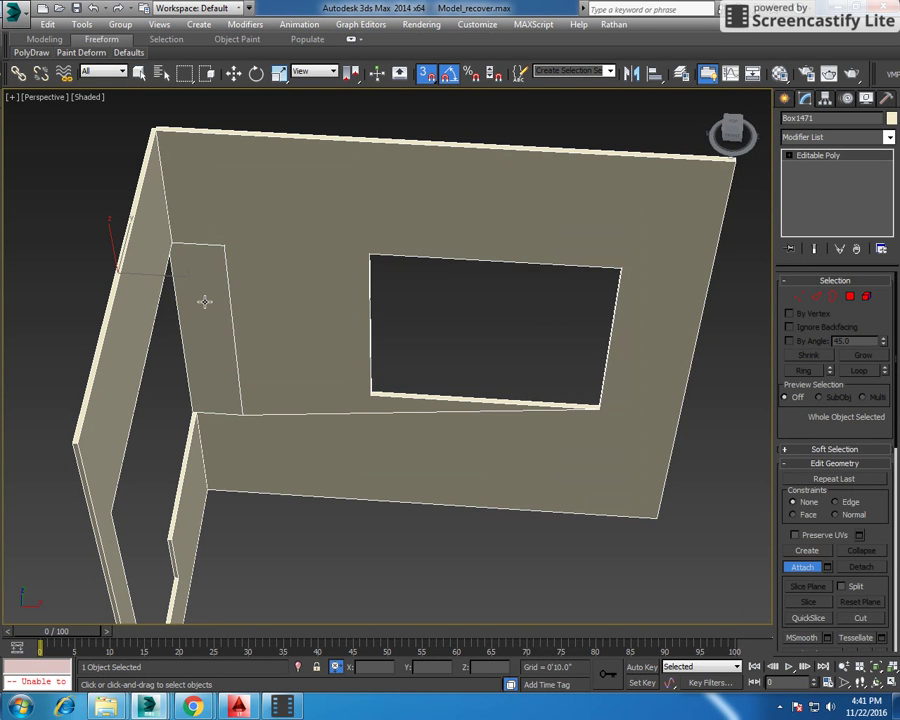
pyautogui.click(386, 284)
pyautogui.scroll(-6, 424, 436)
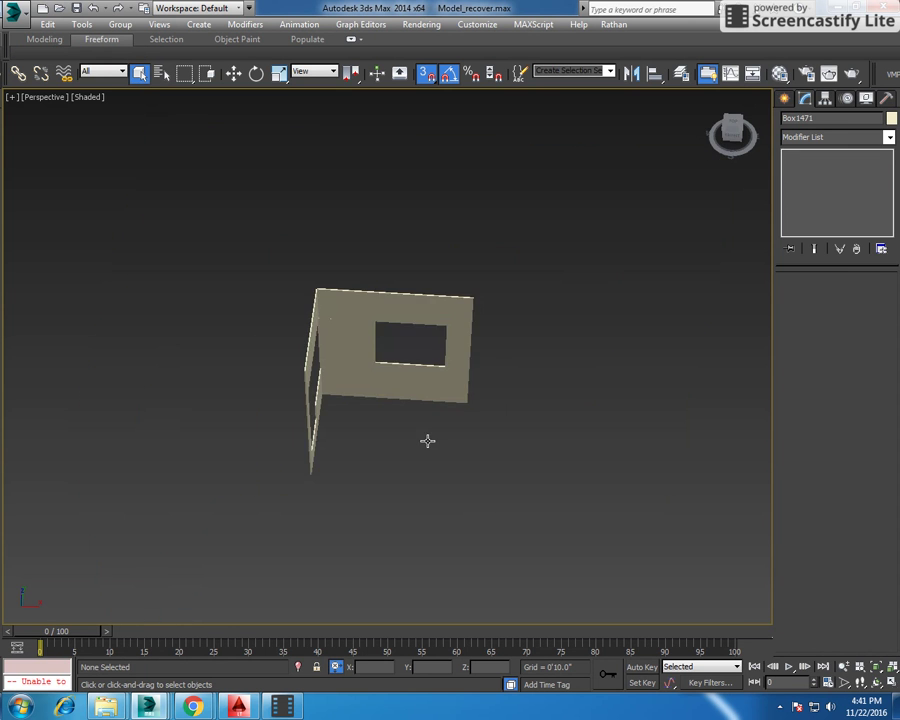
pyautogui.keyDown('alt'); pyautogui.moveTo(424, 436); pyautogui.dragTo(368, 434, button='middle'); pyautogui.keyUp('alt')
pyautogui.moveTo(517, 234); pyautogui.dragTo(184, 540)
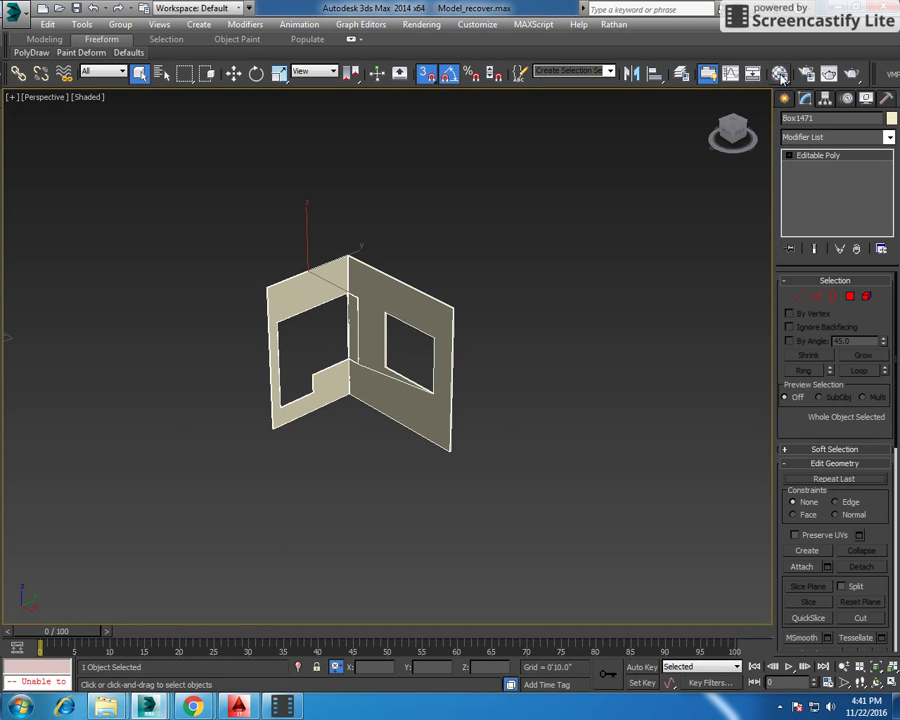
# Assign the Travertine Chocolate stone material to the walls via the Material Editor
pyautogui.press('m')
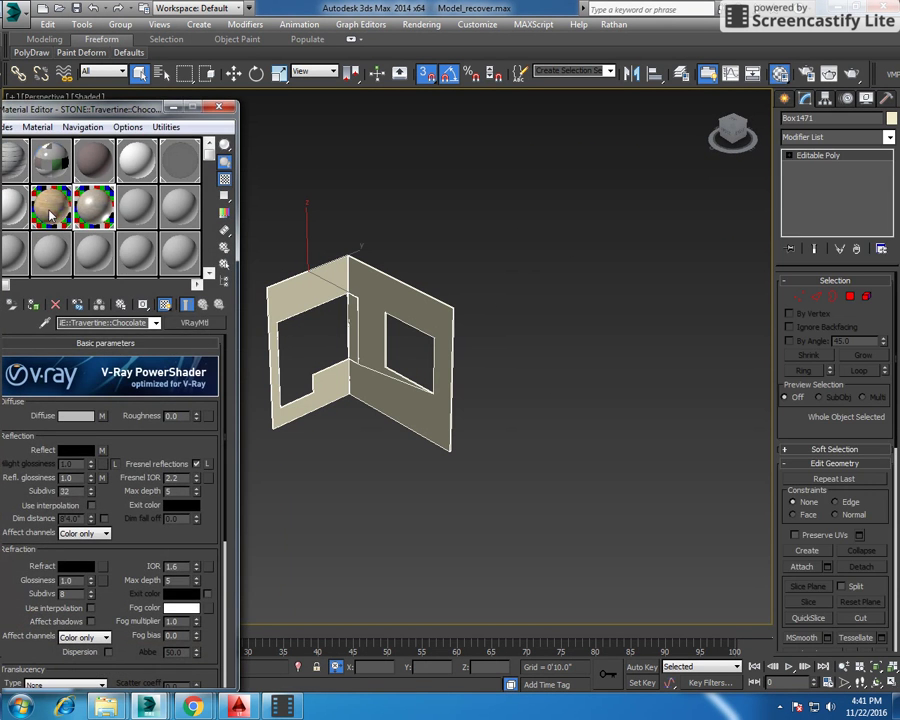
pyautogui.click(33, 304)
pyautogui.click(219, 106)
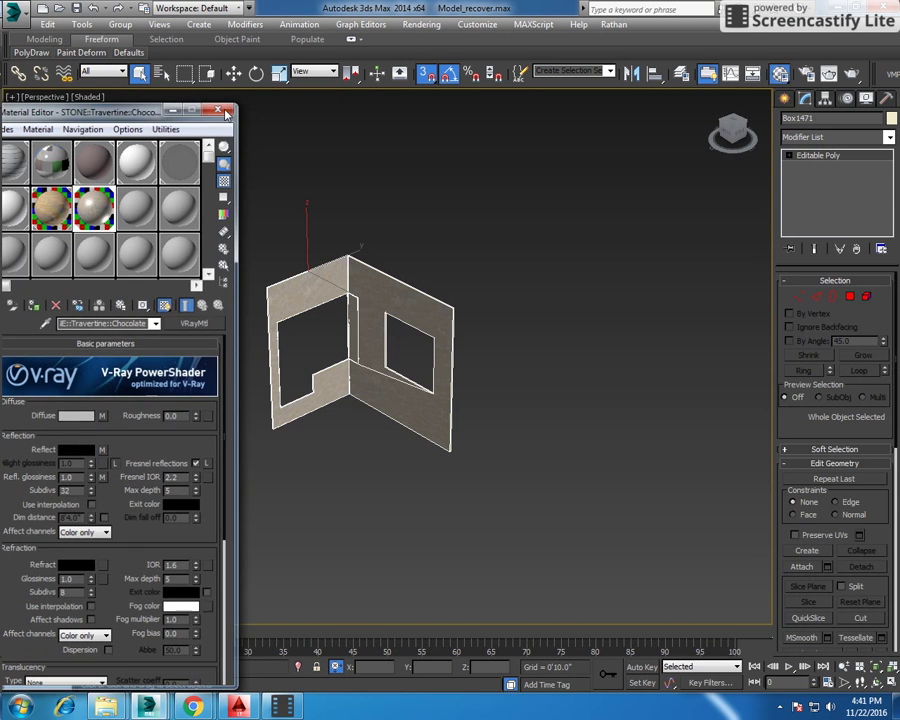
pyautogui.click(460, 267)
# Add a UVW Map modifier with Box mapping to wall Box1471
pyautogui.scroll(5, 399, 296)
pyautogui.moveTo(399, 296)
pyautogui.keyDown('alt'); pyautogui.mouseDown(button='middle')
pyautogui.moveTo(378, 318)
pyautogui.moveTo(336, 314)
pyautogui.mouseUp(button='middle'); pyautogui.keyUp('alt')
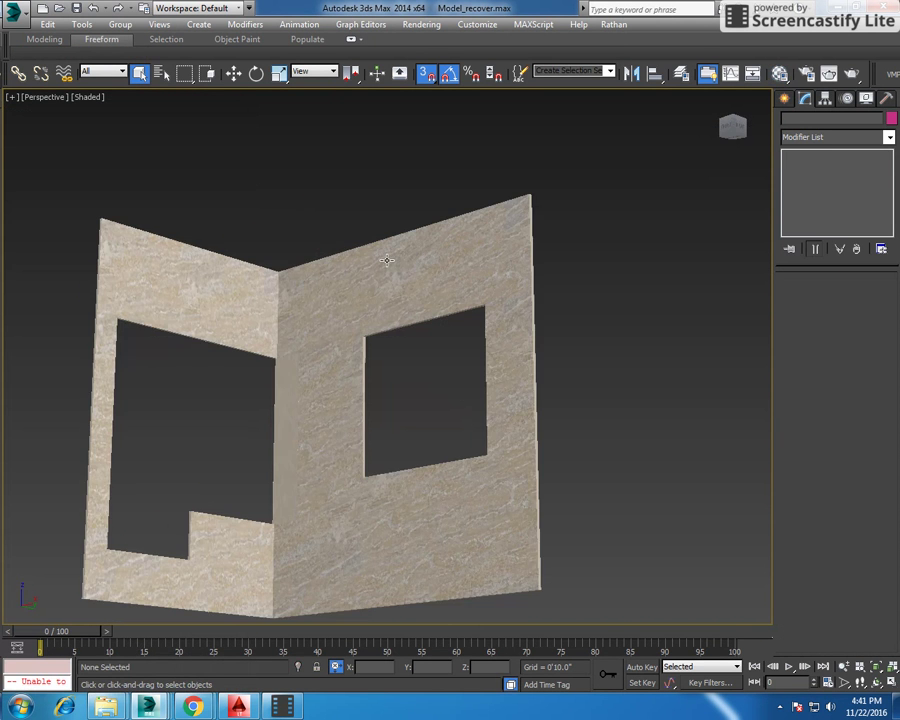
pyautogui.click(336, 314)
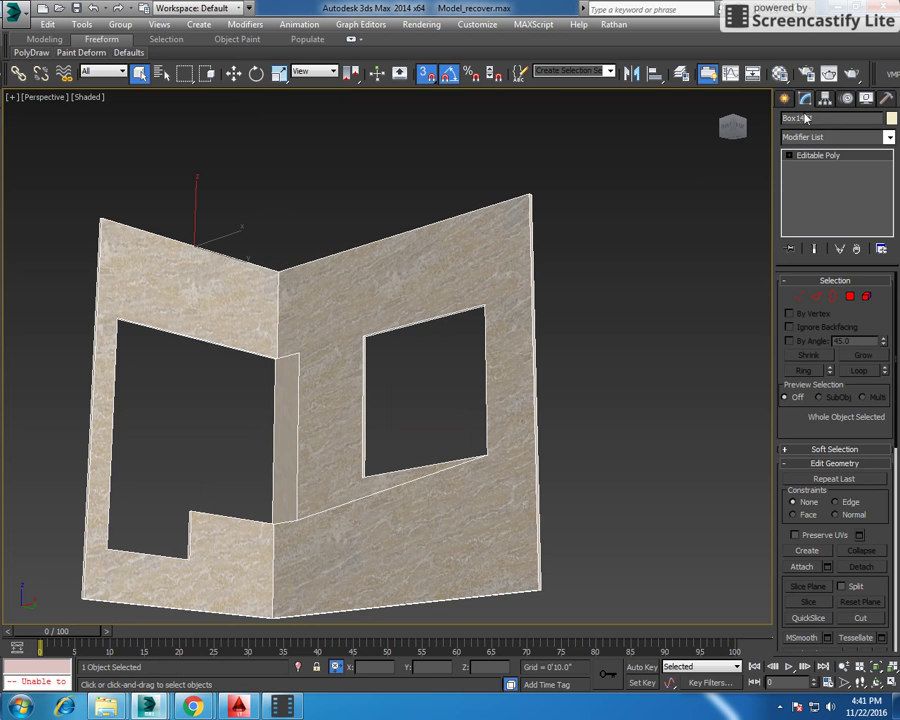
pyautogui.click(830, 137)
pyautogui.press('u')
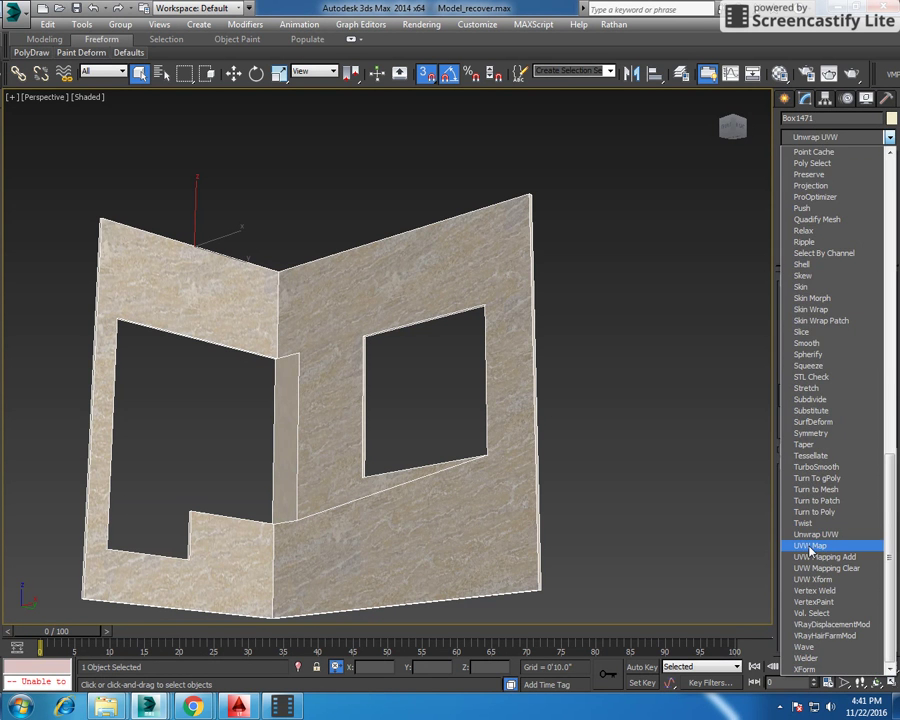
pyautogui.click(810, 545)
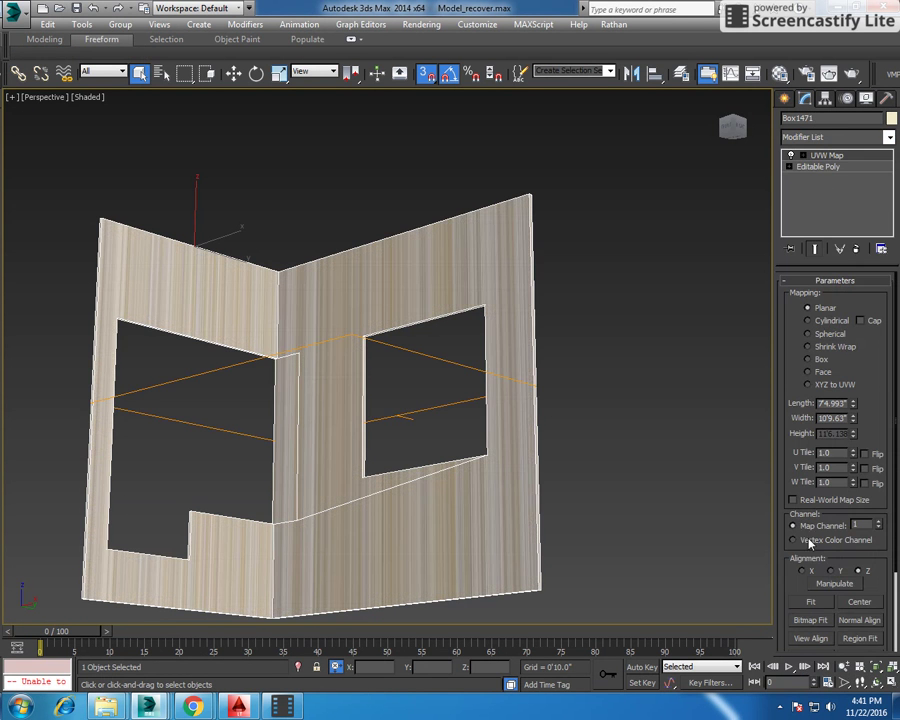
pyautogui.click(819, 360)
pyautogui.click(627, 337)
# Unhide all house objects and view them through Camera007
pyautogui.rightClick(627, 333)
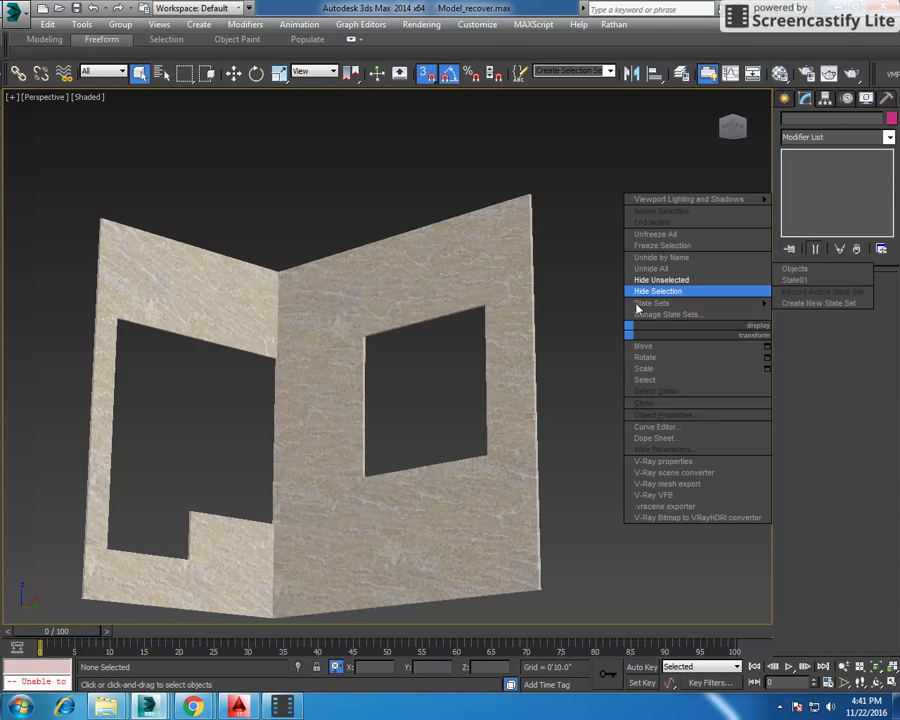
pyautogui.click(649, 267)
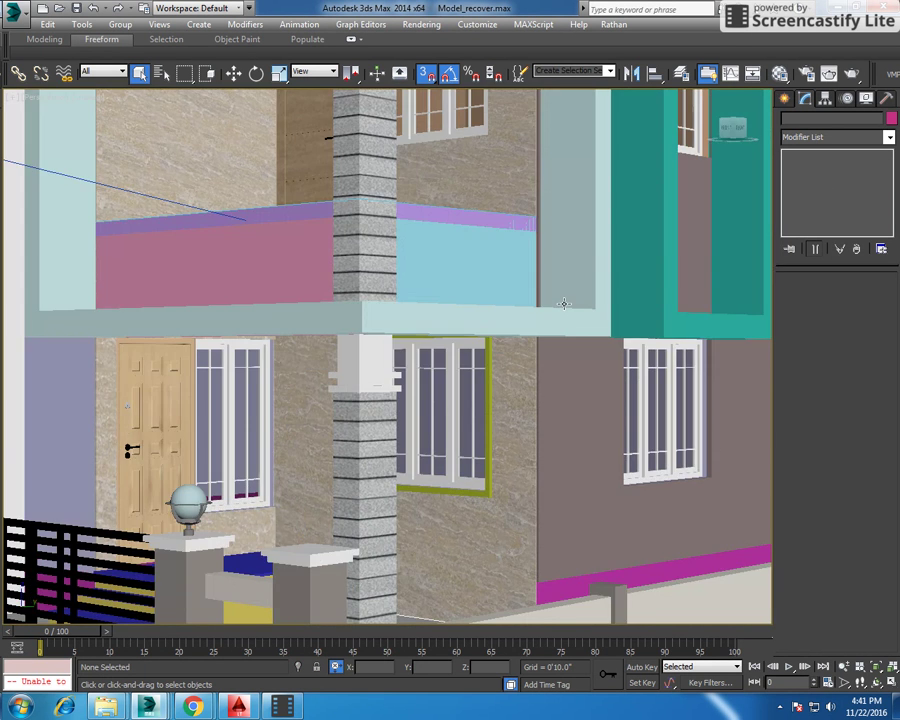
pyautogui.press('c')
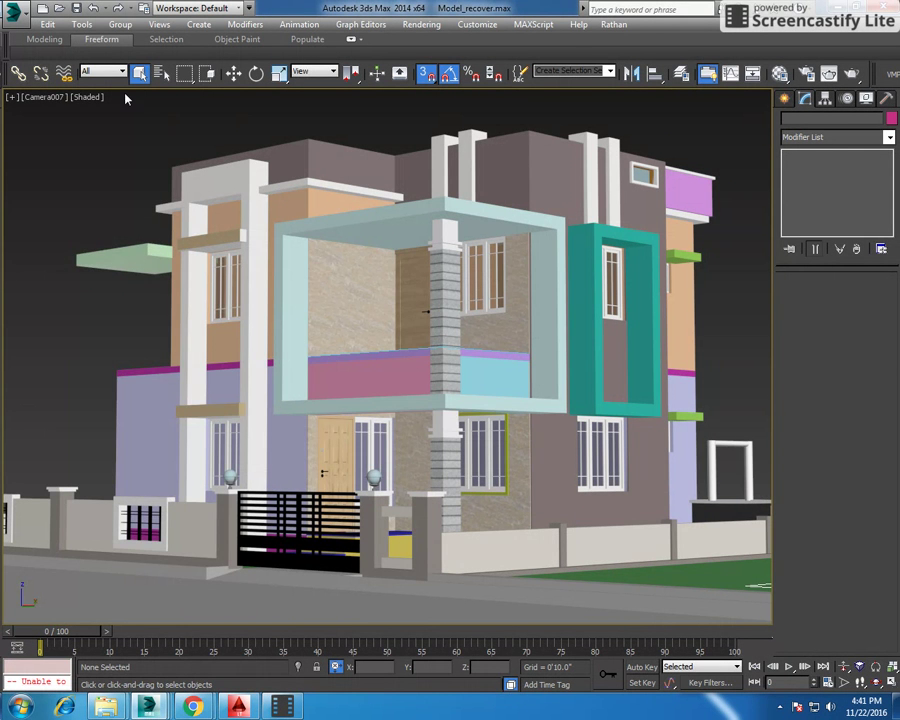
# Switch the viewport to Perspective, orbit over the house and select the magenta band object
pyautogui.click(47, 97)
pyautogui.click(95, 149)
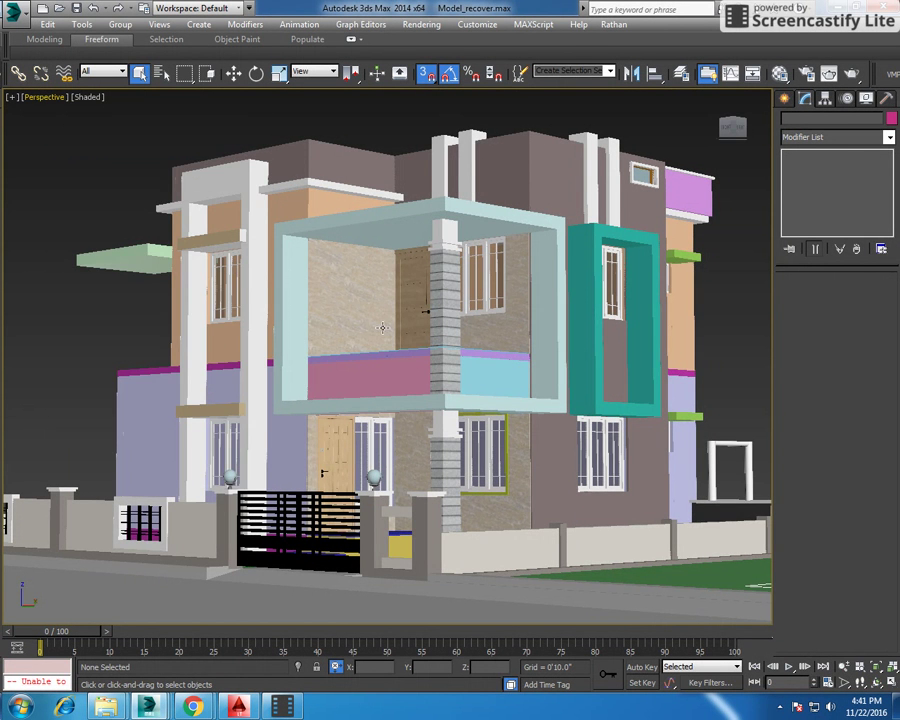
pyautogui.keyDown('alt'); pyautogui.moveTo(381, 323); pyautogui.dragTo(409, 336, button='middle'); pyautogui.keyUp('alt')
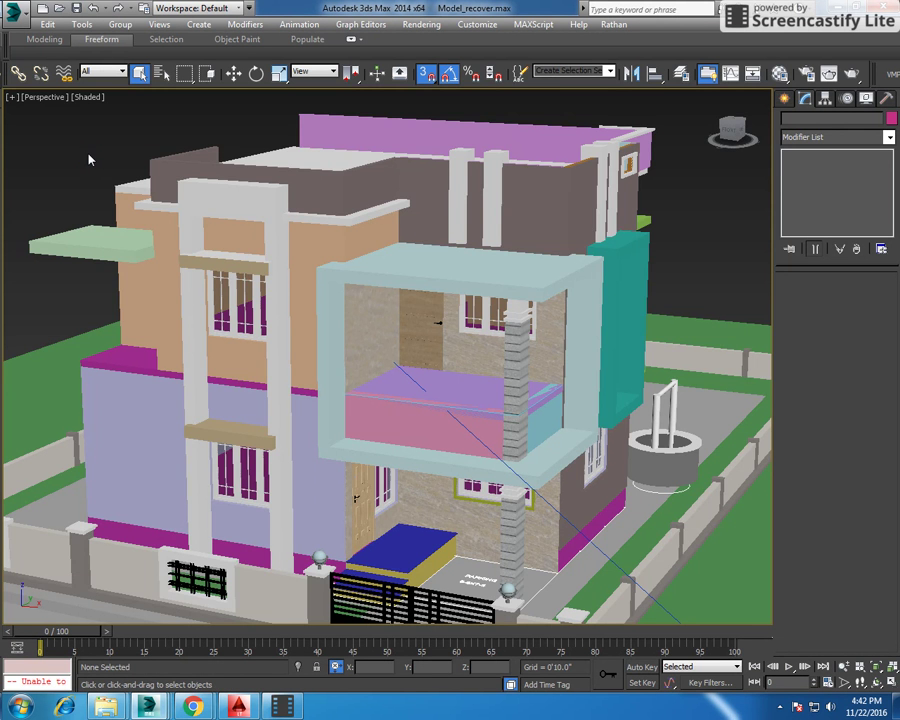
pyautogui.scroll(5, 88, 370)
pyautogui.scroll(3, 88, 378)
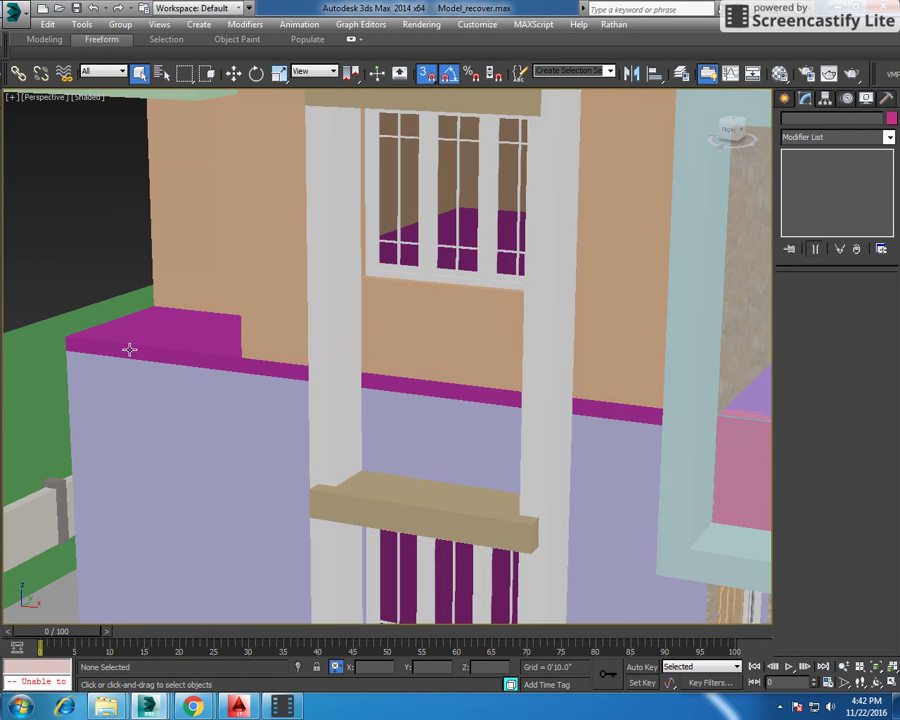
pyautogui.click(131, 348)
pyautogui.scroll(-2, 131, 348)
pyautogui.scroll(-6, 140, 351)
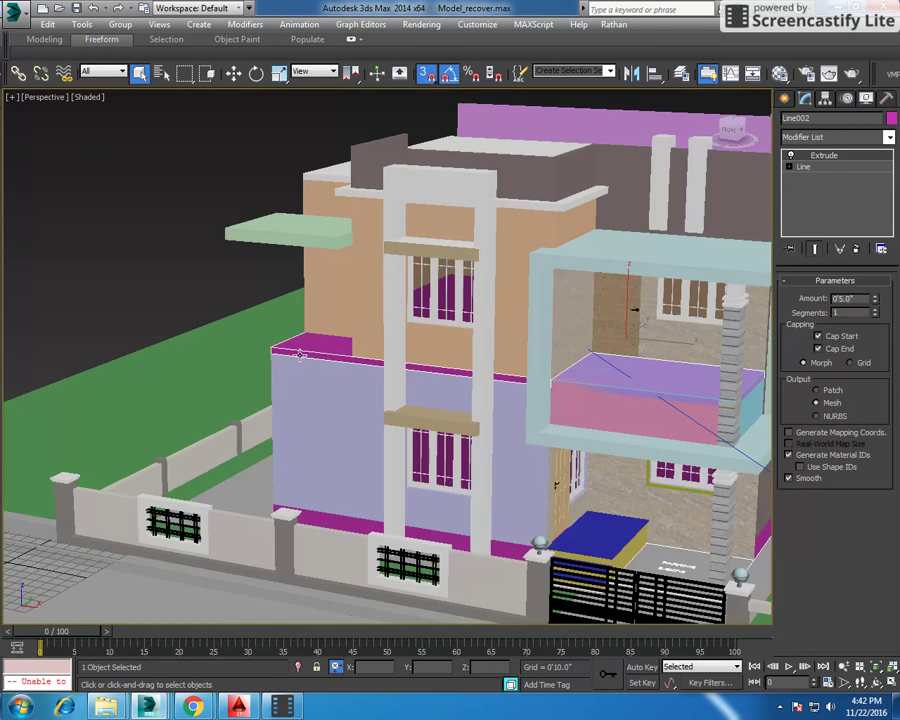
# Convert the pale green slab to Editable Poly and move its front face by 1 unit
pyautogui.keyDown('alt'); pyautogui.moveTo(317, 346); pyautogui.dragTo(302, 262, button='middle'); pyautogui.keyUp('alt')
pyautogui.click(302, 262)
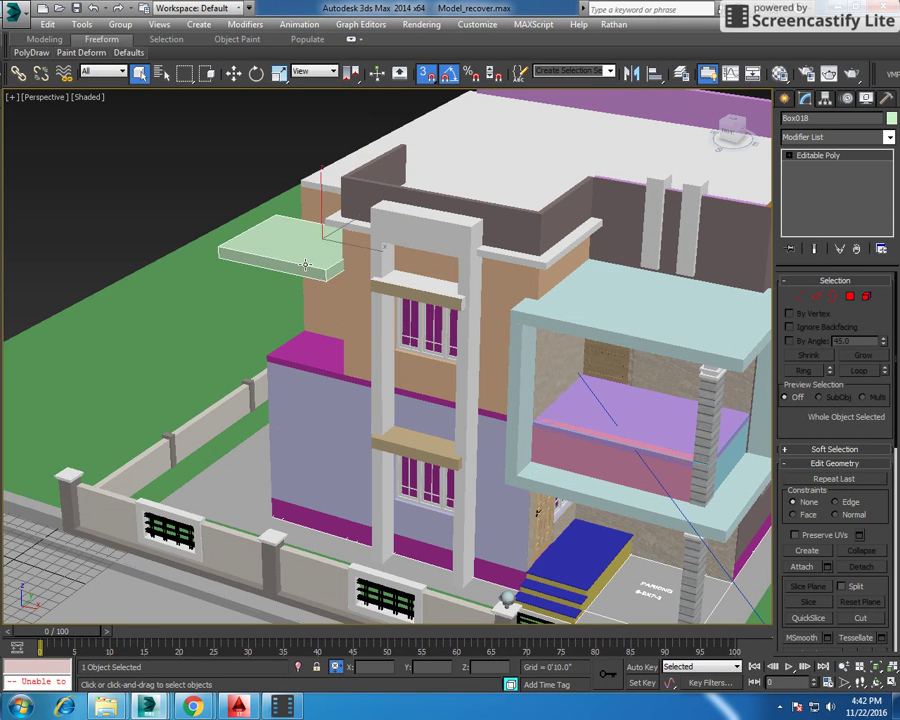
pyautogui.rightClick(302, 262)
pyautogui.click(525, 402)
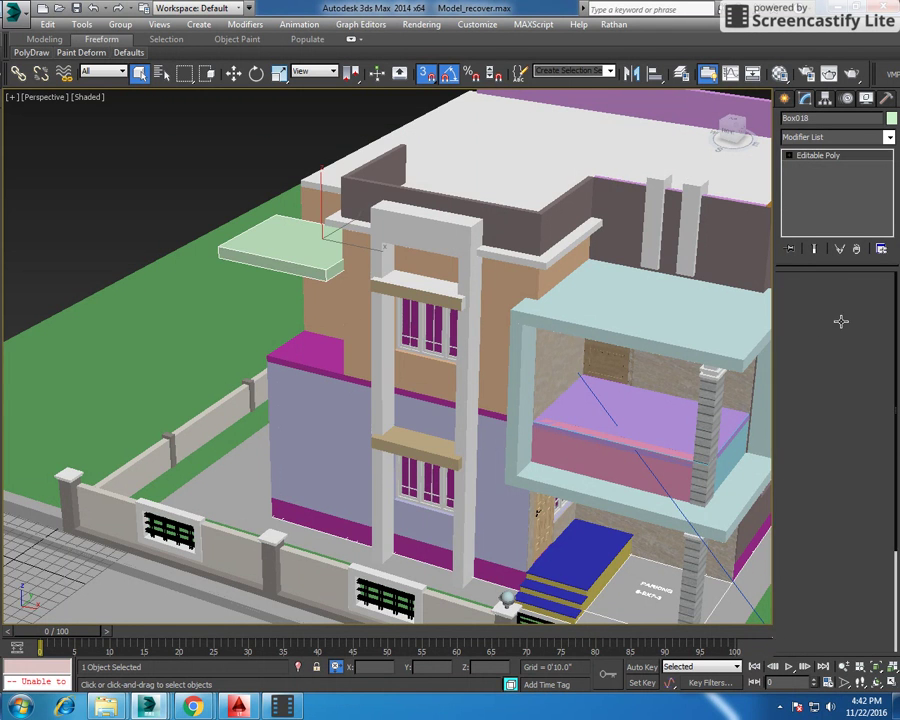
pyautogui.click(849, 297)
pyautogui.click(250, 250)
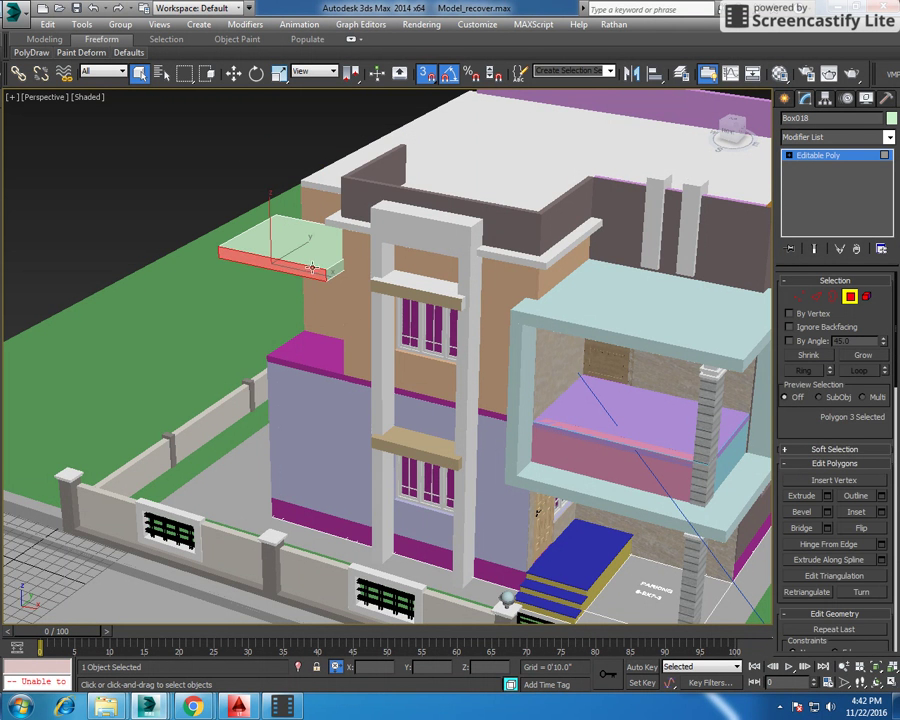
pyautogui.click(234, 74)
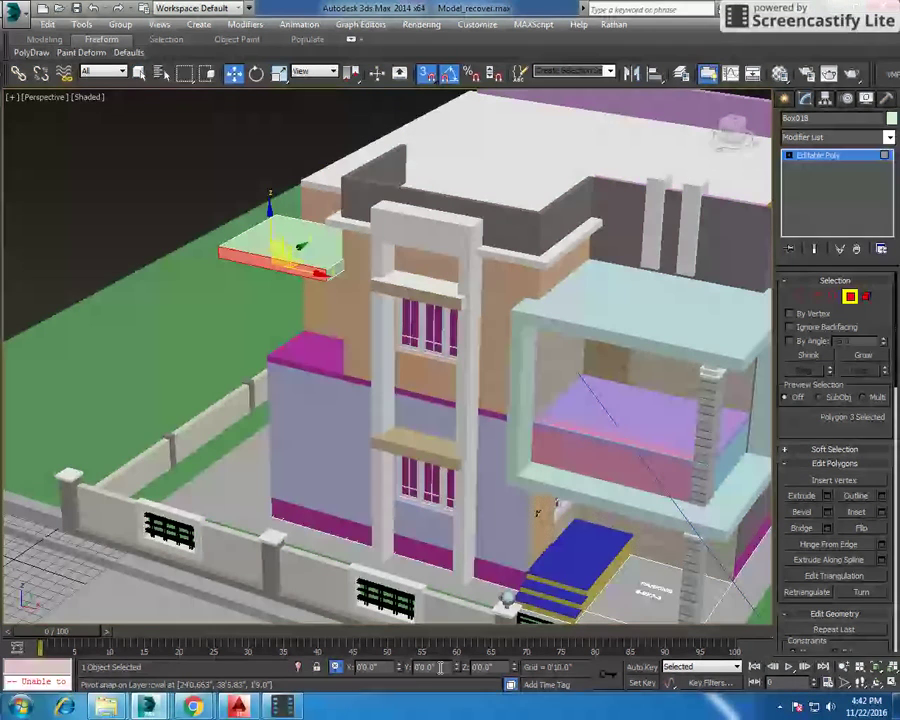
pyautogui.write('1')
pyautogui.press('Return')
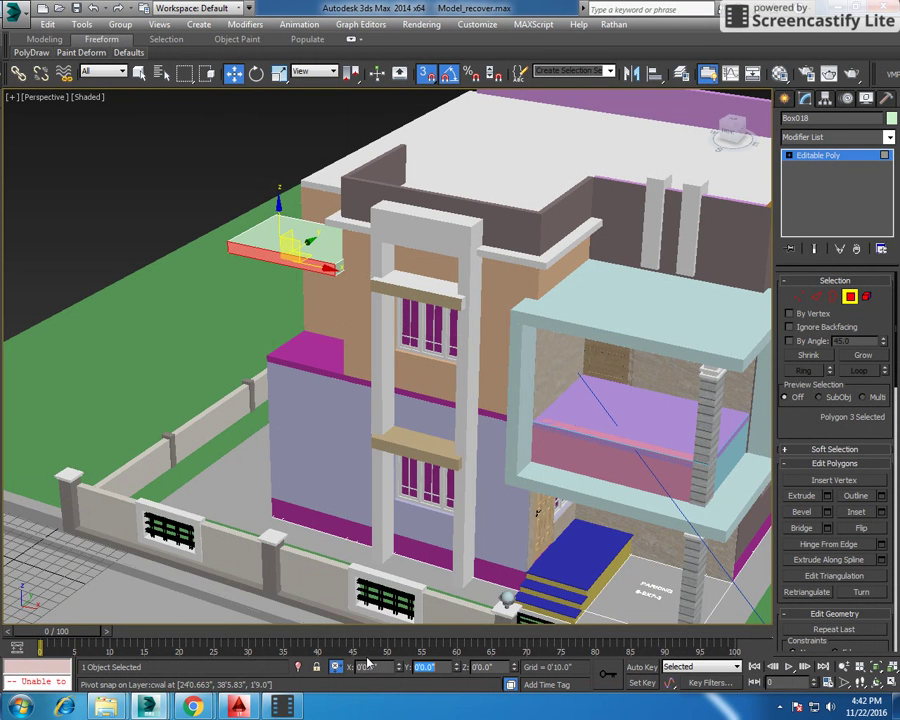
# From a low front view, reselect the green slab and convert it to Editable Poly again
pyautogui.moveTo(322, 452)
pyautogui.keyDown('alt'); pyautogui.mouseDown(button='middle')
pyautogui.moveTo(345, 293)
pyautogui.moveTo(400, 290)
pyautogui.mouseUp(button='middle'); pyautogui.keyUp('alt')
pyautogui.click(674, 178)
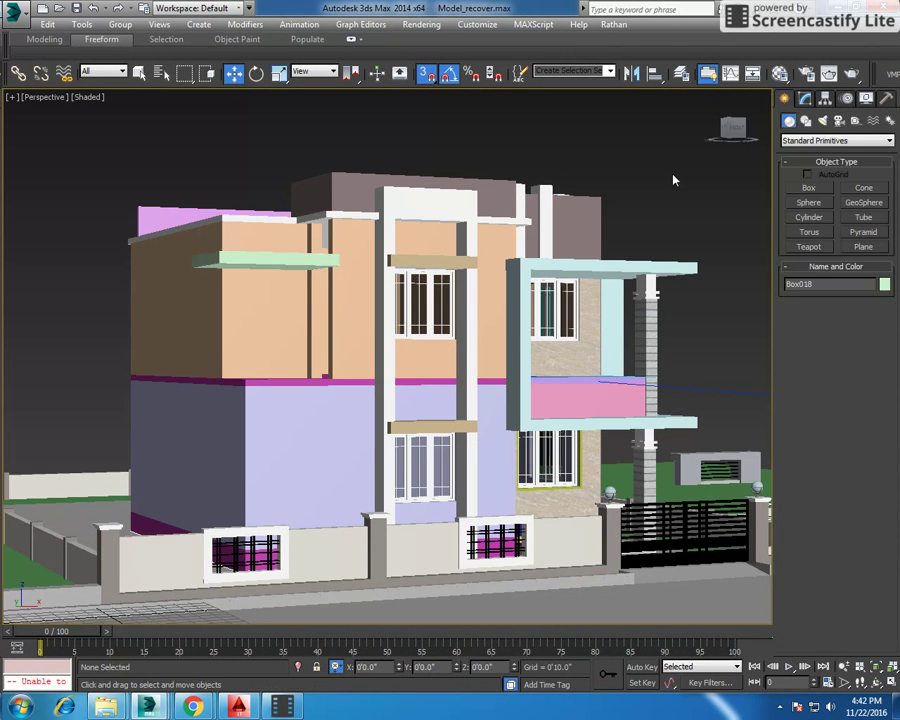
pyautogui.scroll(3, 330, 276)
pyautogui.scroll(1, 340, 268)
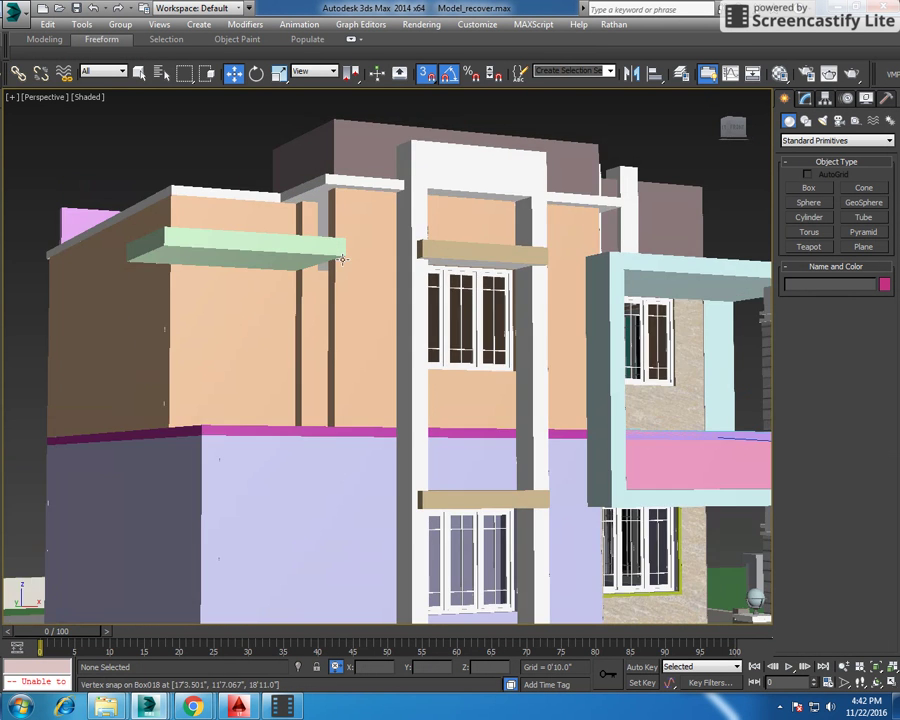
pyautogui.scroll(2, 340, 268)
pyautogui.click(327, 246)
pyautogui.rightClick(325, 243)
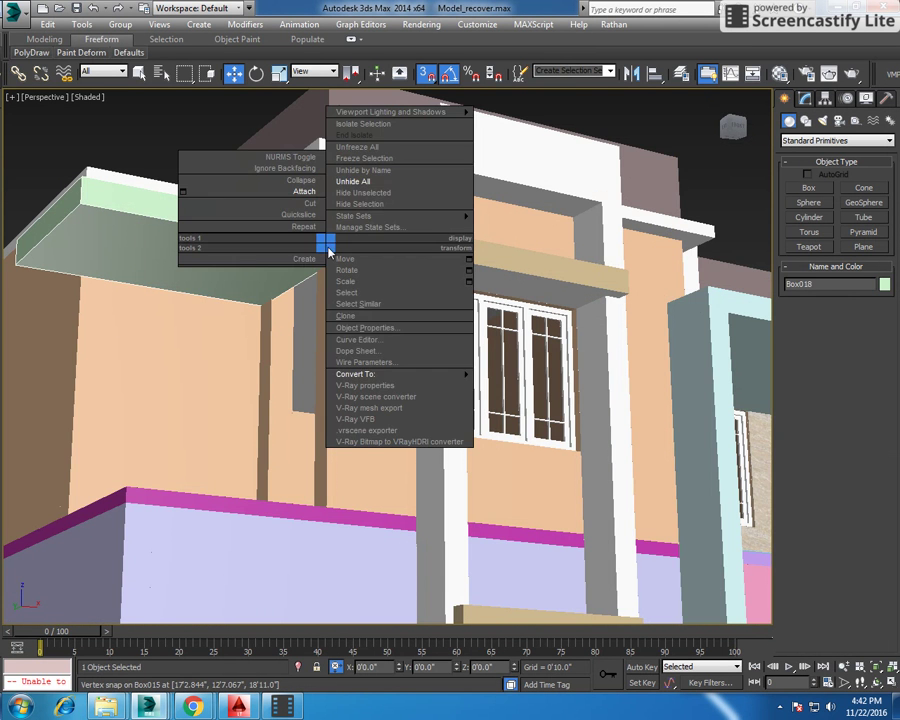
pyautogui.click(529, 387)
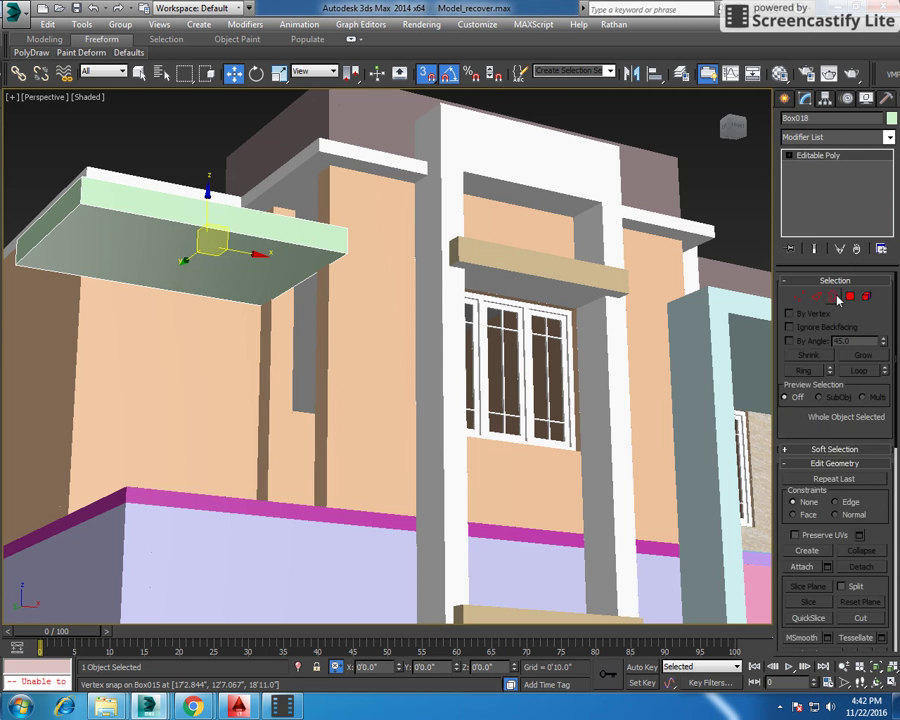
# Extrude the slab's end face by 9 inches toward the front wall
pyautogui.moveTo(293, 298)
pyautogui.keyDown('alt'); pyautogui.mouseDown(button='middle')
pyautogui.moveTo(227, 321)
pyautogui.moveTo(323, 263)
pyautogui.mouseUp(button='middle'); pyautogui.keyUp('alt')
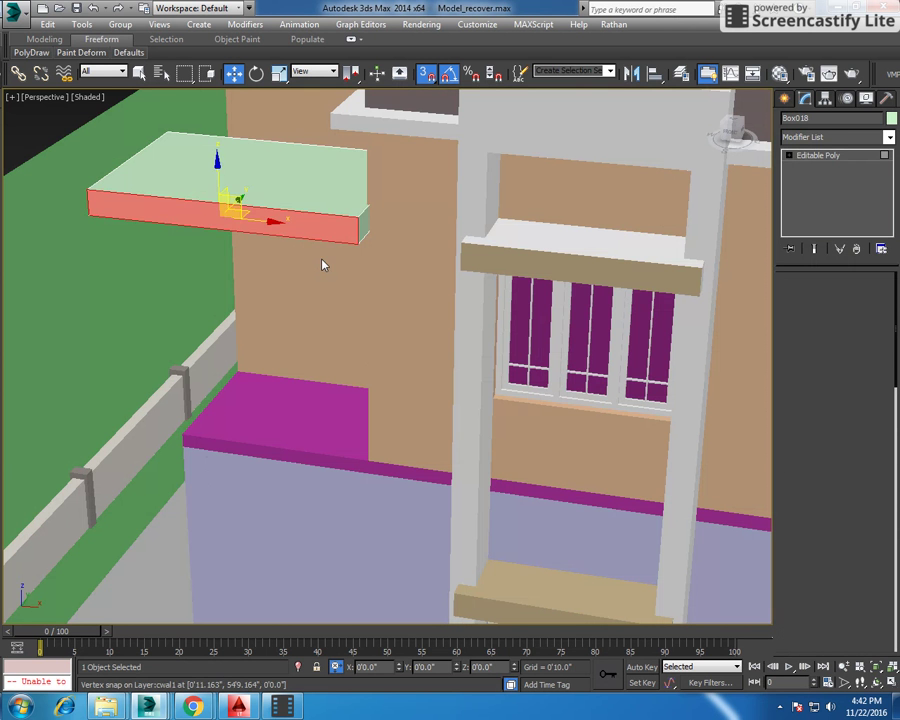
pyautogui.click(828, 497)
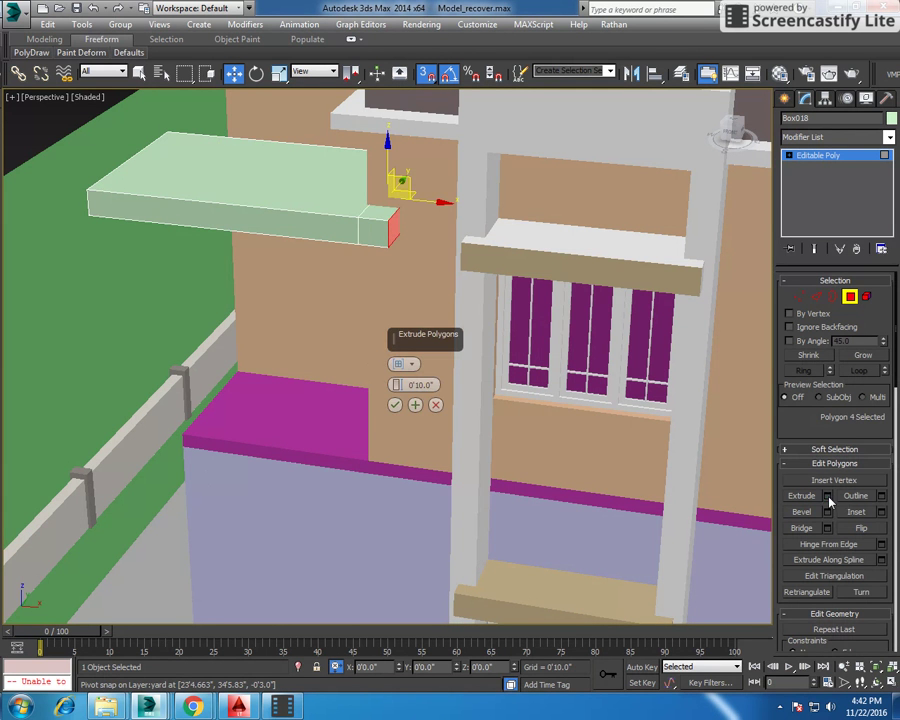
pyautogui.doubleClick(420, 385)
pyautogui.write('9')
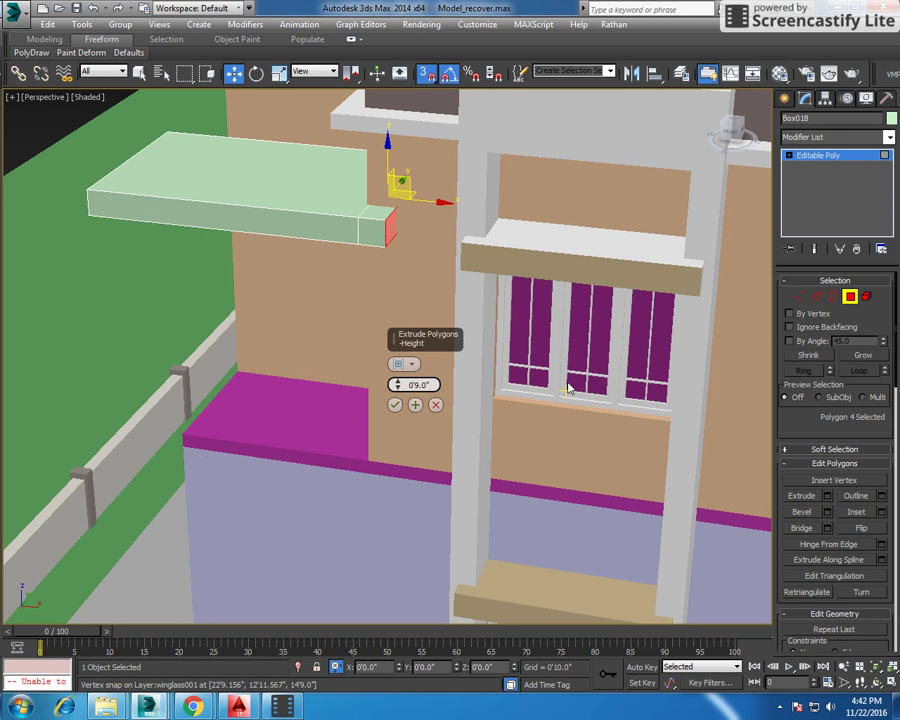
pyautogui.click(395, 404)
pyautogui.scroll(-5, 416, 317)
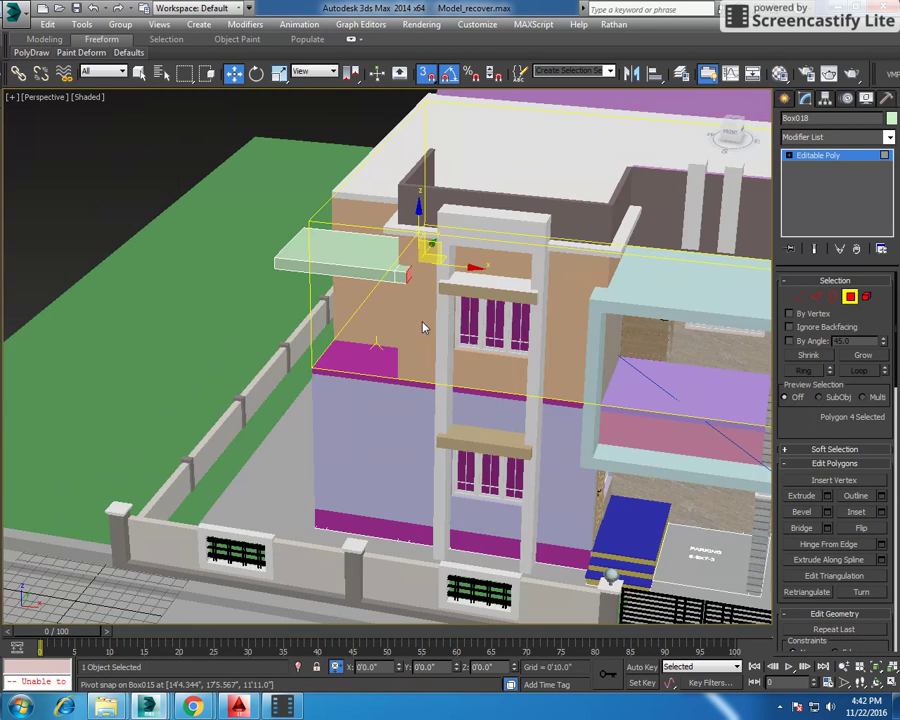
pyautogui.keyDown('alt'); pyautogui.moveTo(422, 326); pyautogui.dragTo(487, 268, button='middle'); pyautogui.keyUp('alt')
pyautogui.click(647, 165)
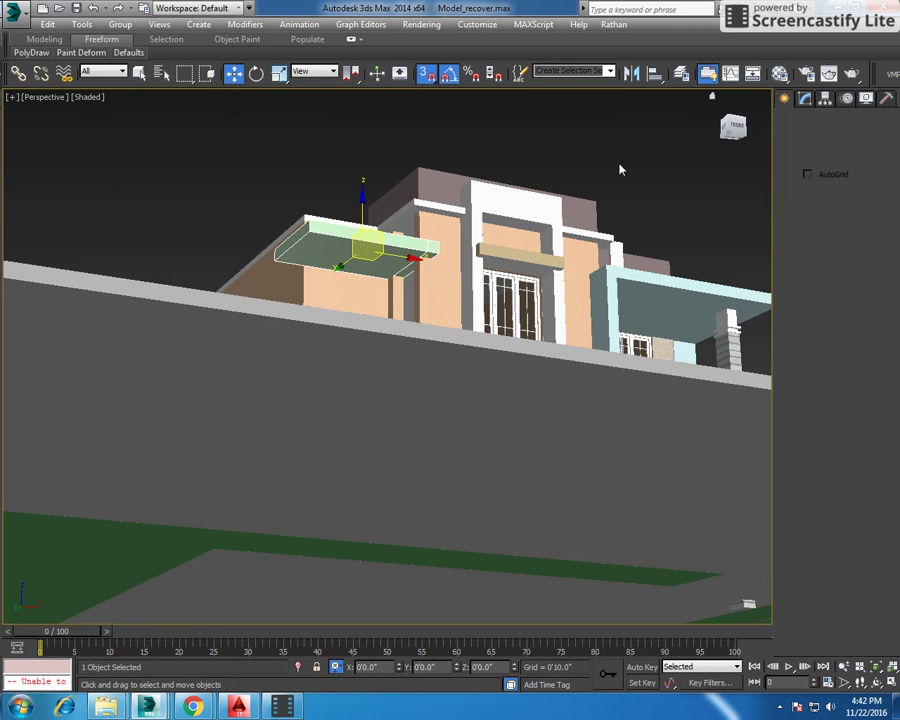
pyautogui.scroll(5, 600, 190)
# Draw a thin box column from the slab corner to the pink band and convert it to Editable Poly
pyautogui.click(808, 188)
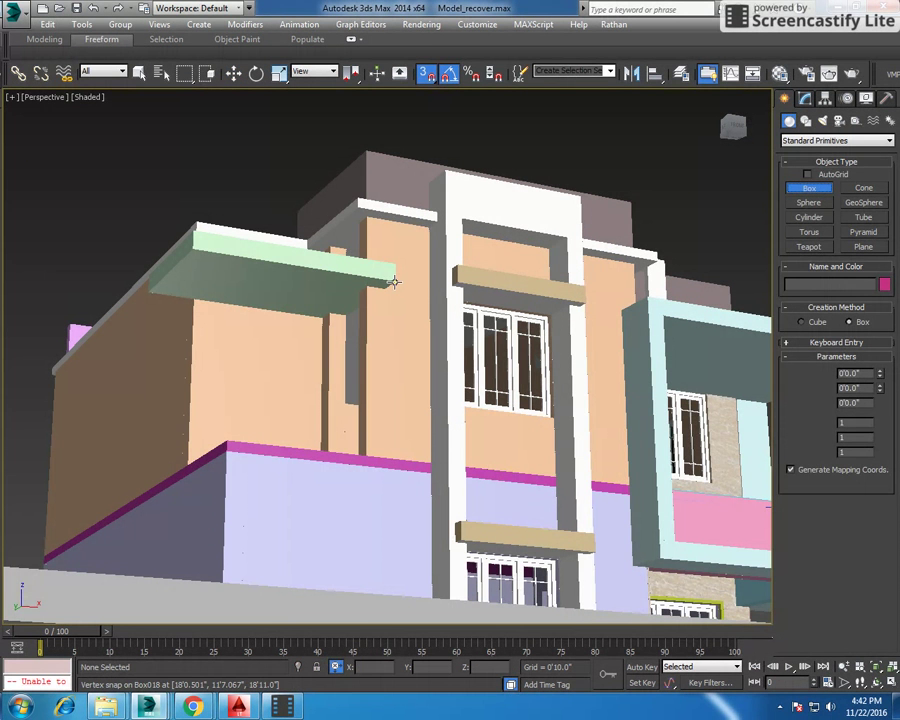
pyautogui.moveTo(390, 282); pyautogui.dragTo(366, 457)
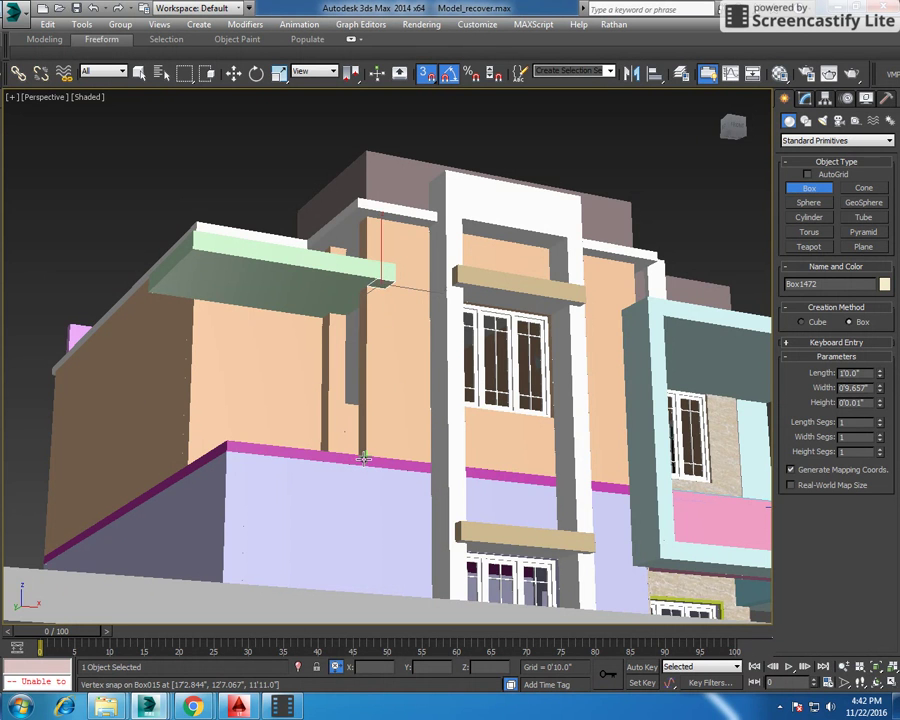
pyautogui.keyDown('alt'); pyautogui.moveTo(366, 457); pyautogui.dragTo(377, 428, button='middle'); pyautogui.keyUp('alt')
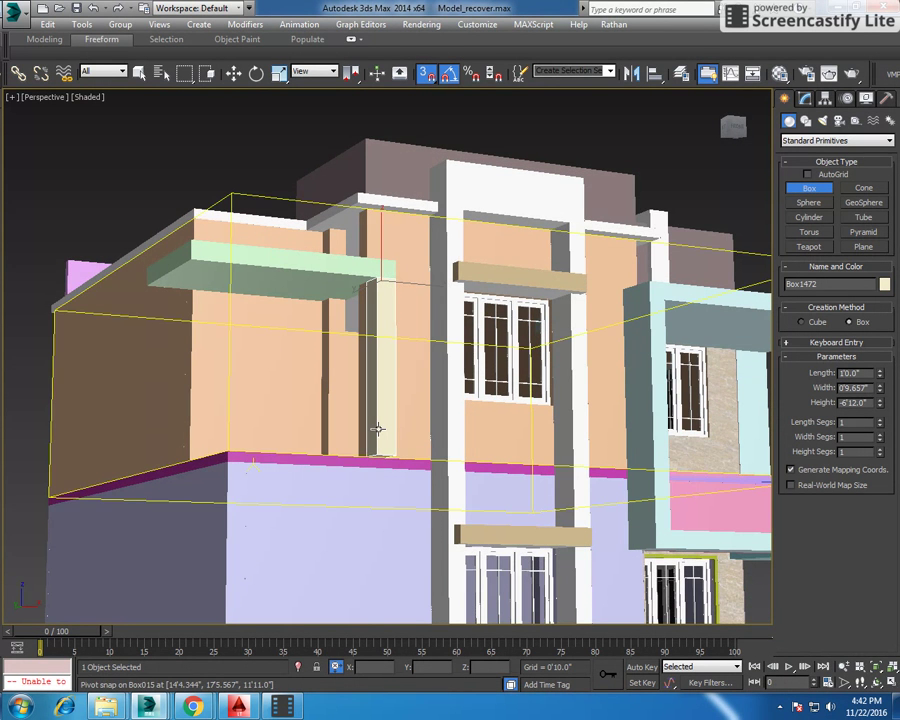
pyautogui.press('w')
pyautogui.rightClick(397, 453)
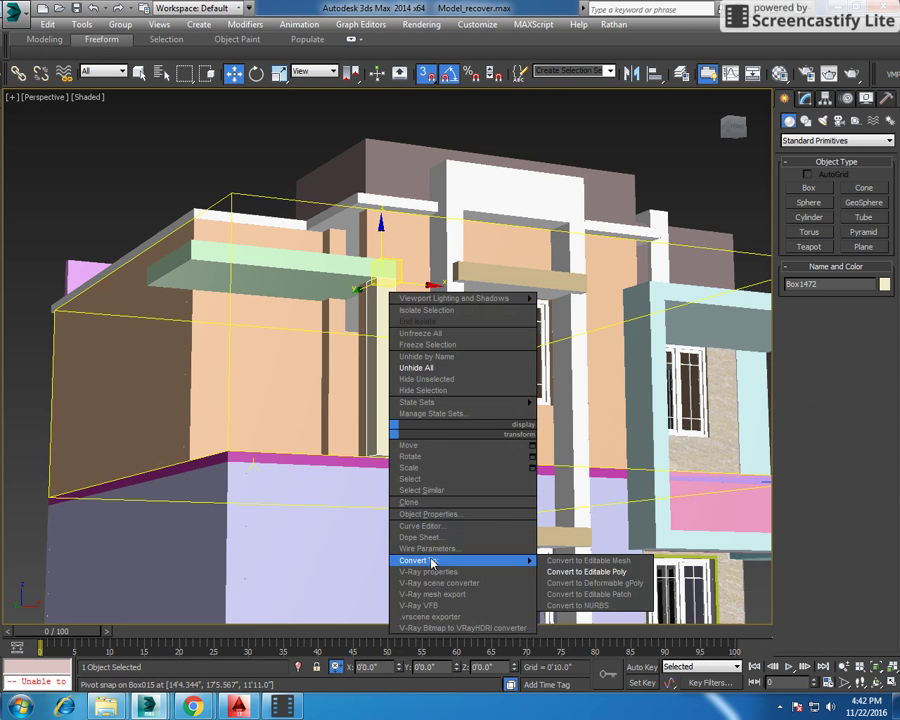
pyautogui.click(600, 569)
# Extrude the column's bottom face by 9 inches
pyautogui.press('4')
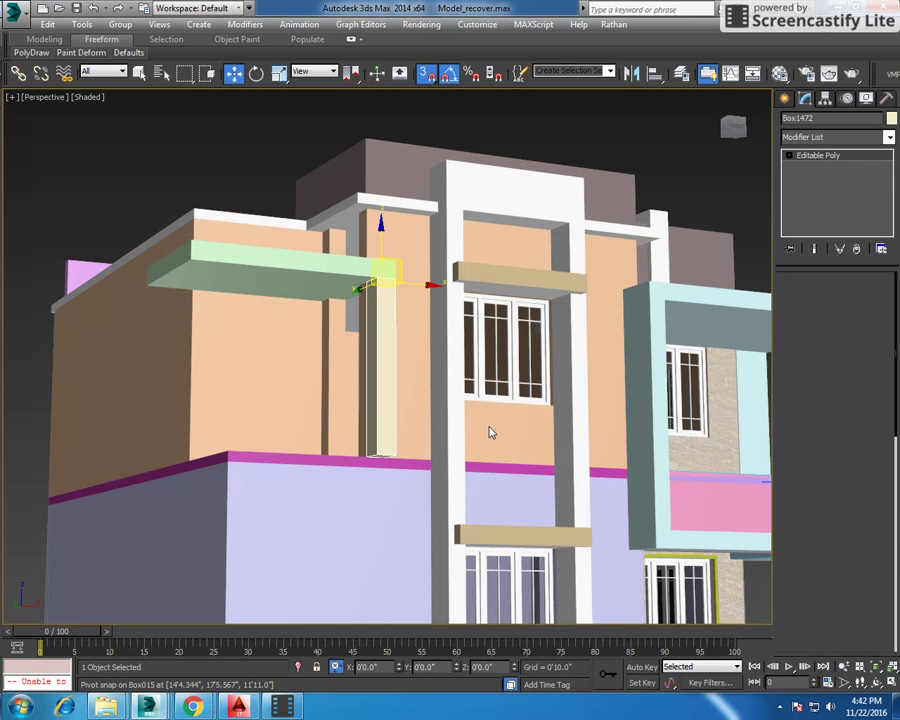
pyautogui.click(381, 452)
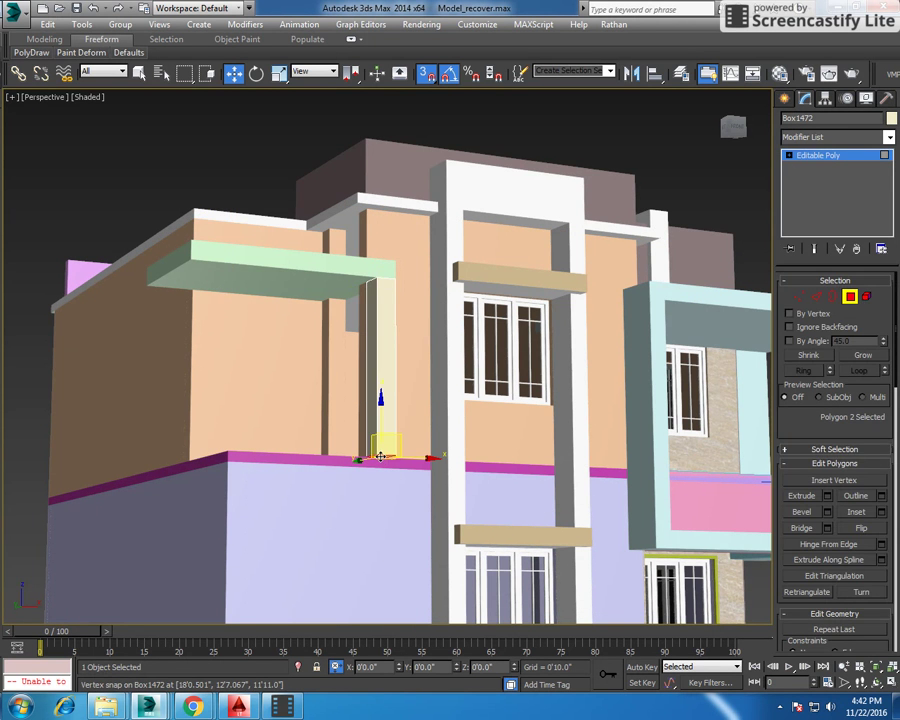
pyautogui.click(827, 495)
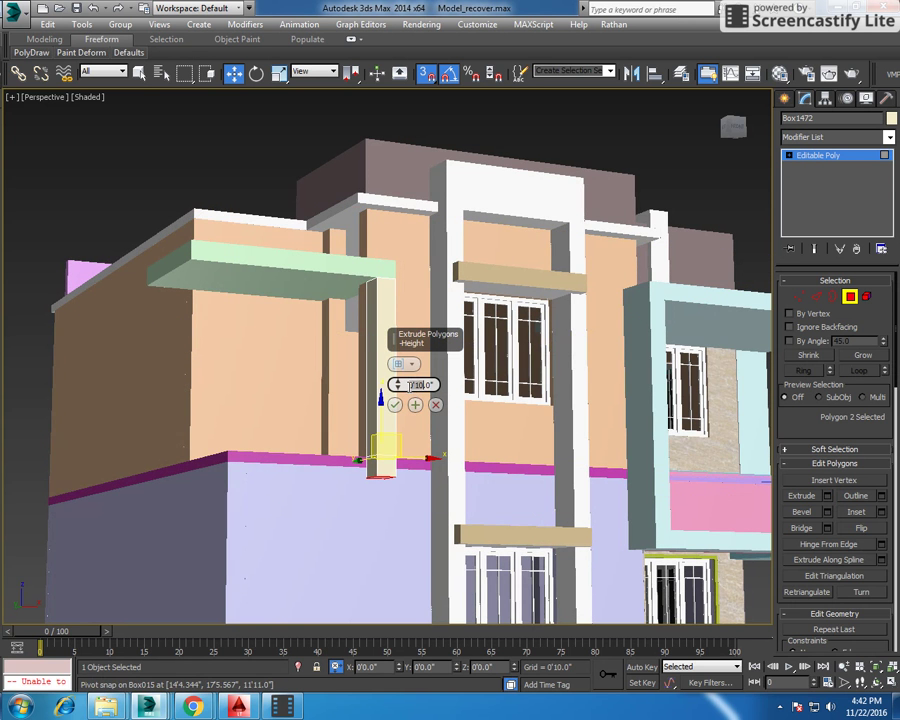
pyautogui.write('9')
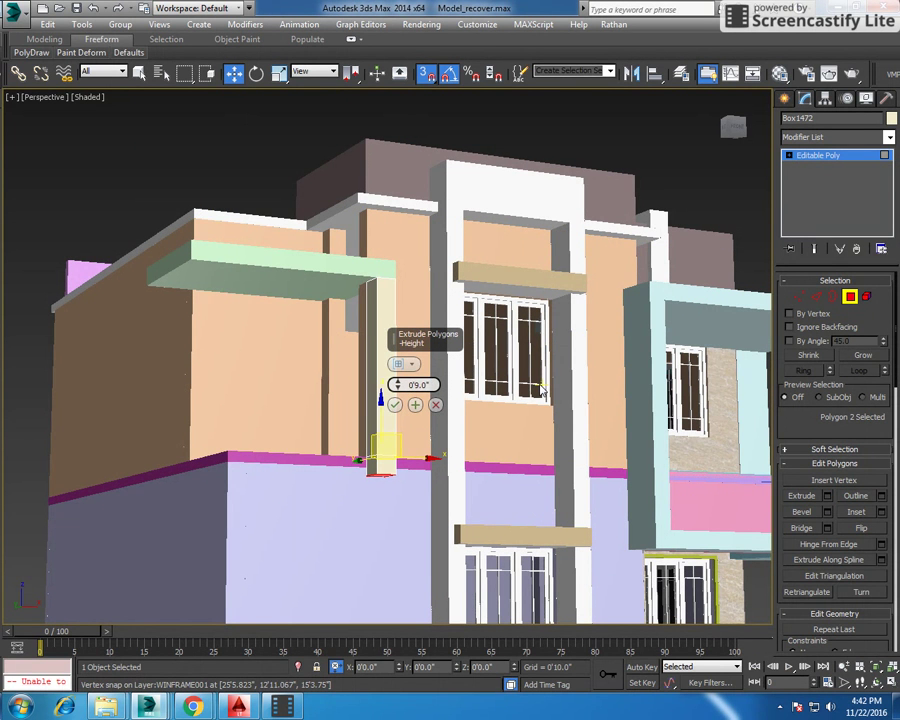
pyautogui.click(395, 404)
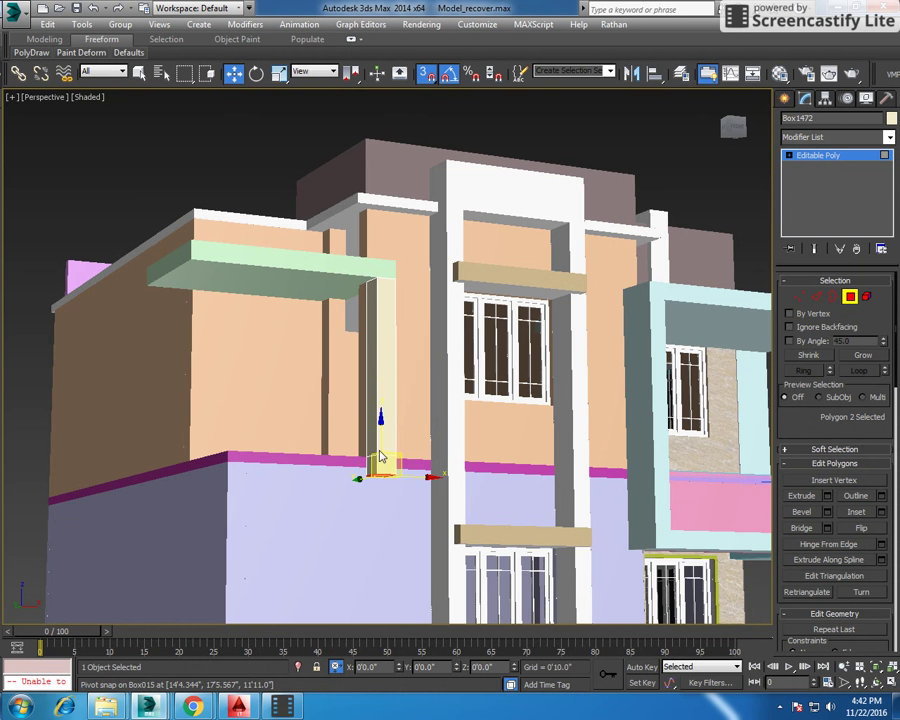
# Extrude the face along the balcony edge, then extrude its end another 9 inches
pyautogui.keyDown('alt'); pyautogui.moveTo(372, 463); pyautogui.dragTo(400, 510, button='middle'); pyautogui.keyUp('alt')
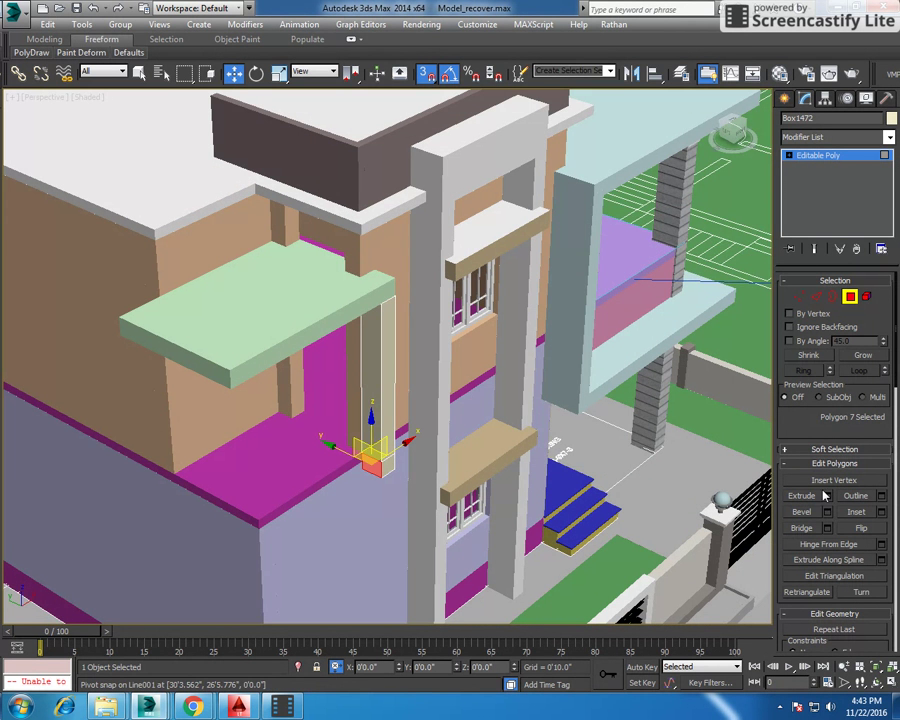
pyautogui.click(826, 497)
pyautogui.moveTo(397, 384)
pyautogui.mouseDown()
pyautogui.moveTo(393, 160)
pyautogui.moveTo(443, 610)
pyautogui.mouseUp()
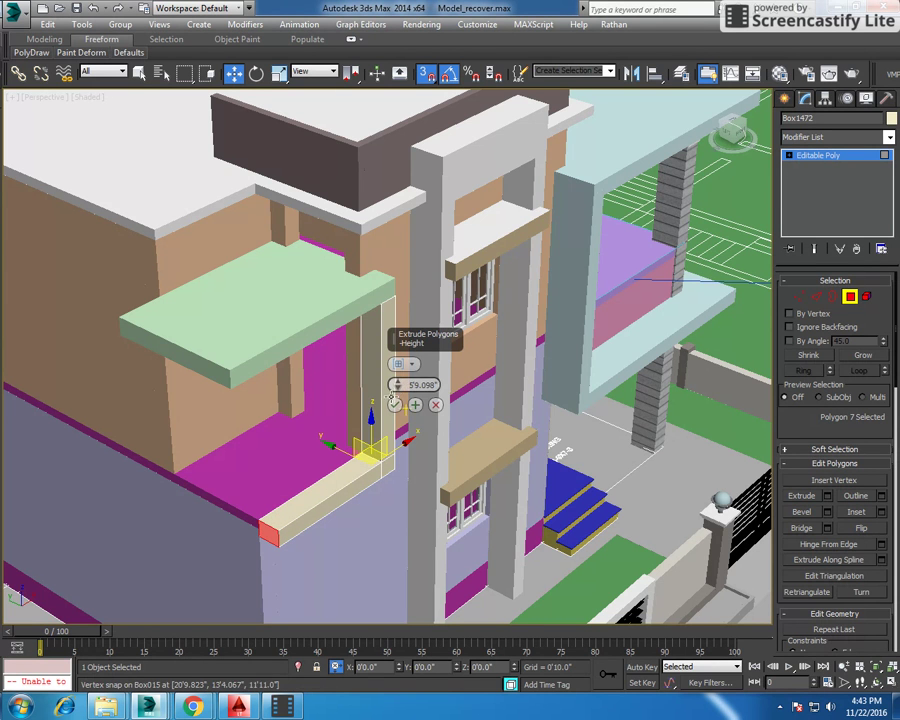
pyautogui.click(787, 503)
pyautogui.click(826, 497)
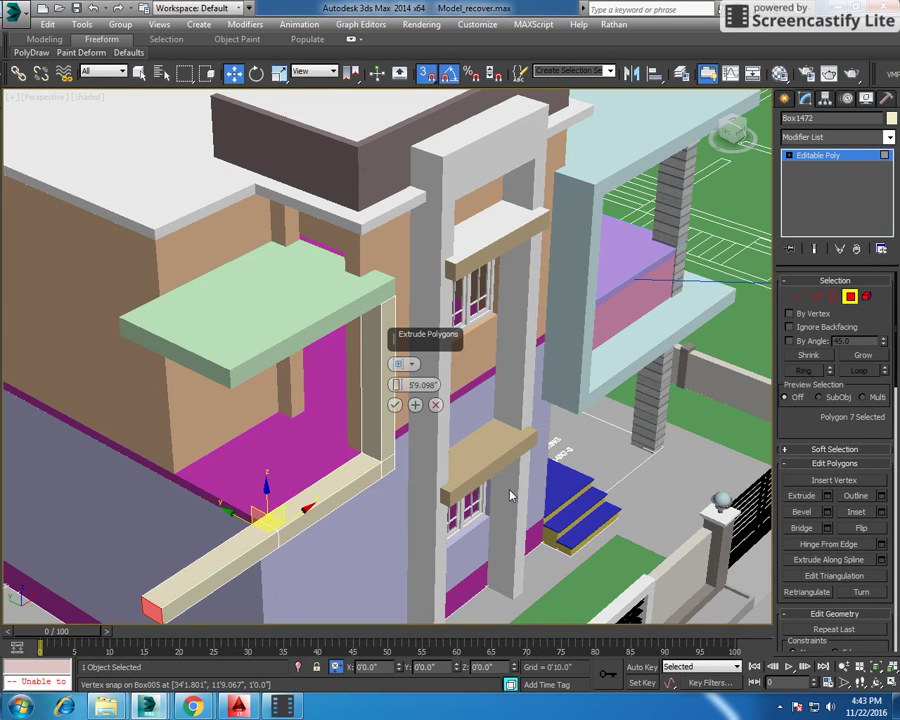
pyautogui.write('9')
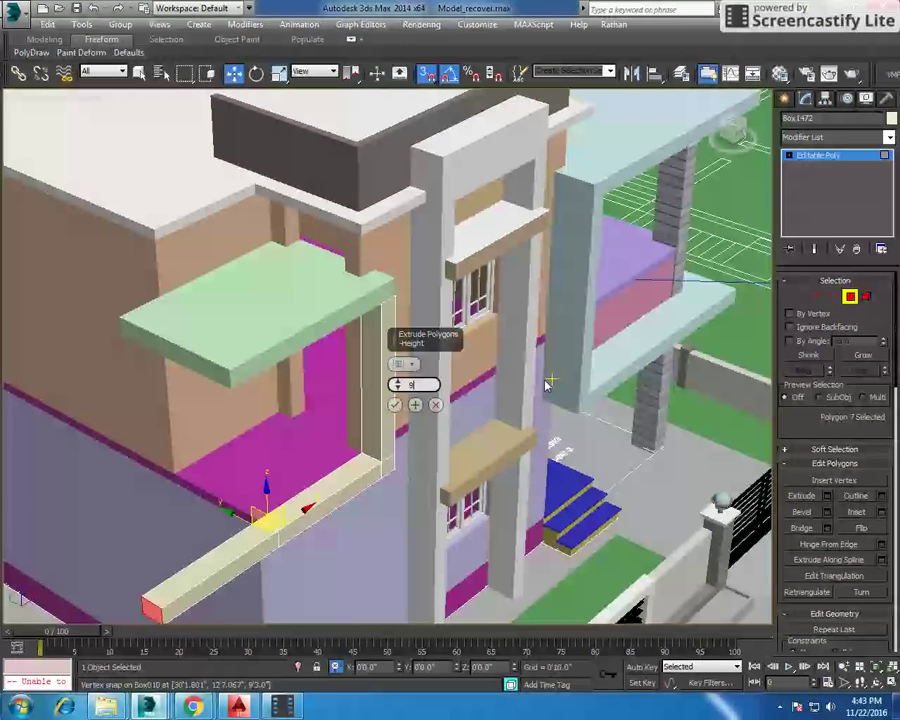
pyautogui.press('Return')
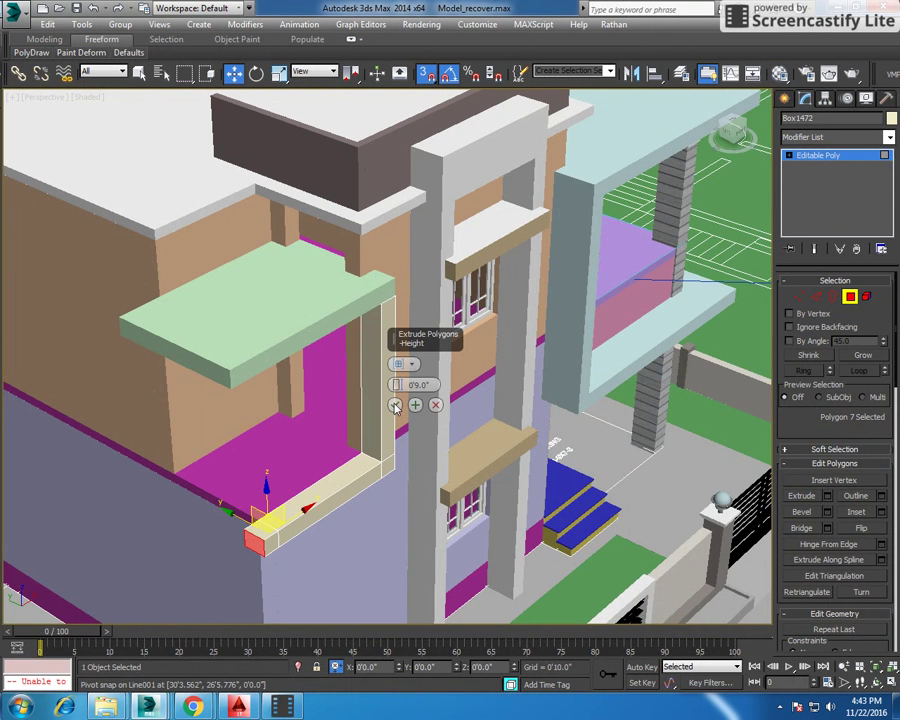
pyautogui.click(395, 404)
# Extrude the corner block's side face into a long beam along the wall
pyautogui.scroll(-3, 421, 391)
pyautogui.keyDown('alt'); pyautogui.moveTo(421, 391); pyautogui.dragTo(308, 472, button='middle'); pyautogui.keyUp('alt')
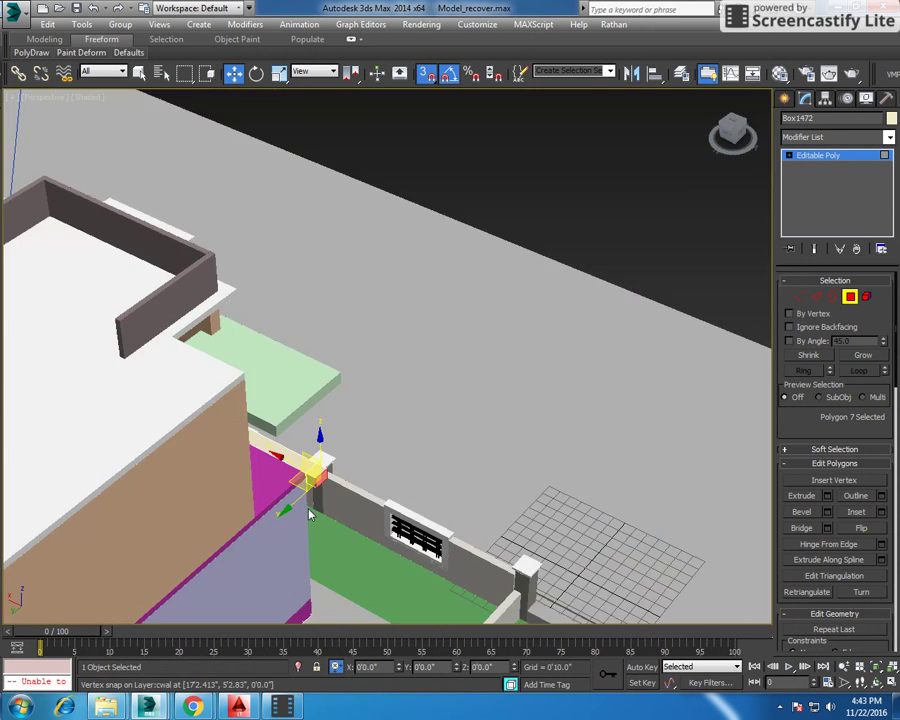
pyautogui.scroll(3, 308, 472)
pyautogui.scroll(3, 308, 472)
pyautogui.click(307, 467)
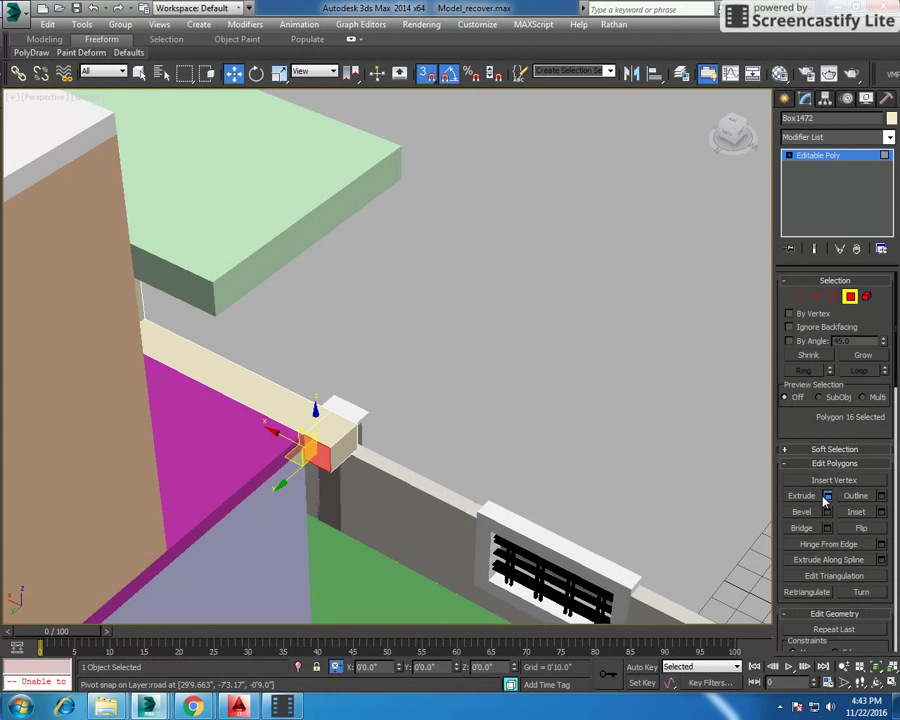
pyautogui.click(827, 496)
pyautogui.moveTo(397, 385); pyautogui.dragTo(470, 8)
pyautogui.click(395, 404)
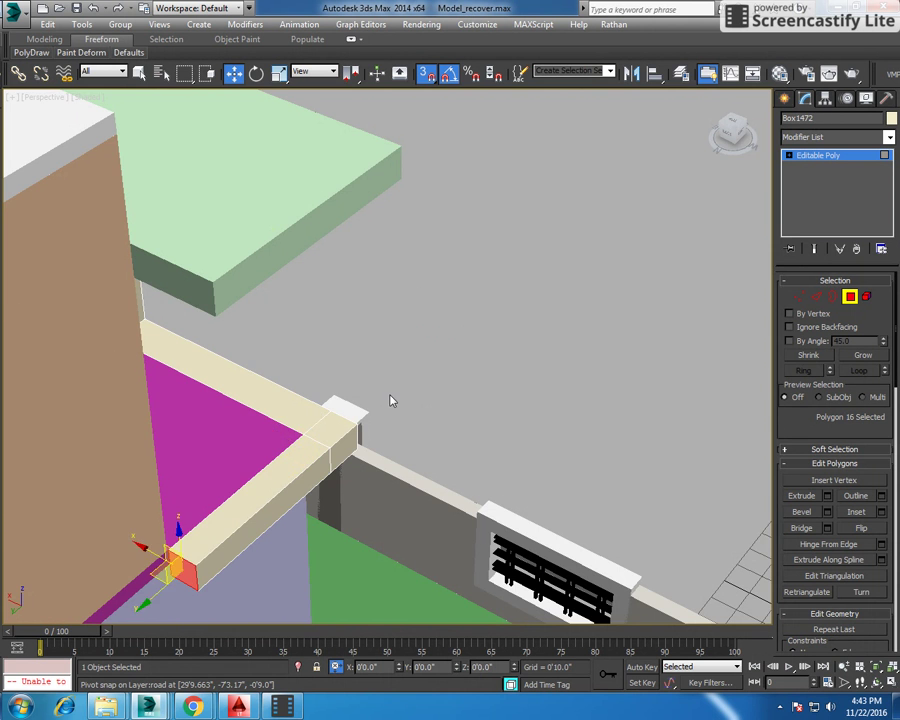
pyautogui.scroll(-5, 381, 406)
pyautogui.moveTo(381, 406)
pyautogui.keyDown('alt'); pyautogui.mouseDown(button='middle')
pyautogui.moveTo(125, 345)
pyautogui.moveTo(340, 263)
pyautogui.mouseUp(button='middle'); pyautogui.keyUp('alt')
# Check the house through Camera007, then return to the free Perspective view
pyautogui.click(205, 239)
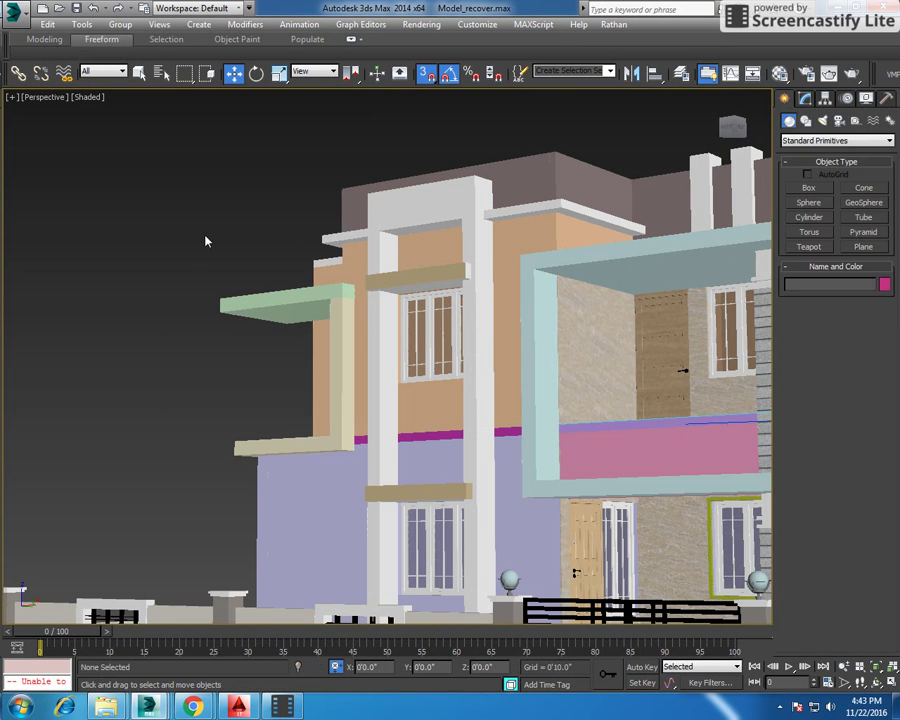
pyautogui.scroll(-5, 205, 239)
pyautogui.keyDown('alt'); pyautogui.moveTo(205, 239); pyautogui.dragTo(221, 370, button='middle'); pyautogui.keyUp('alt')
pyautogui.press('c')
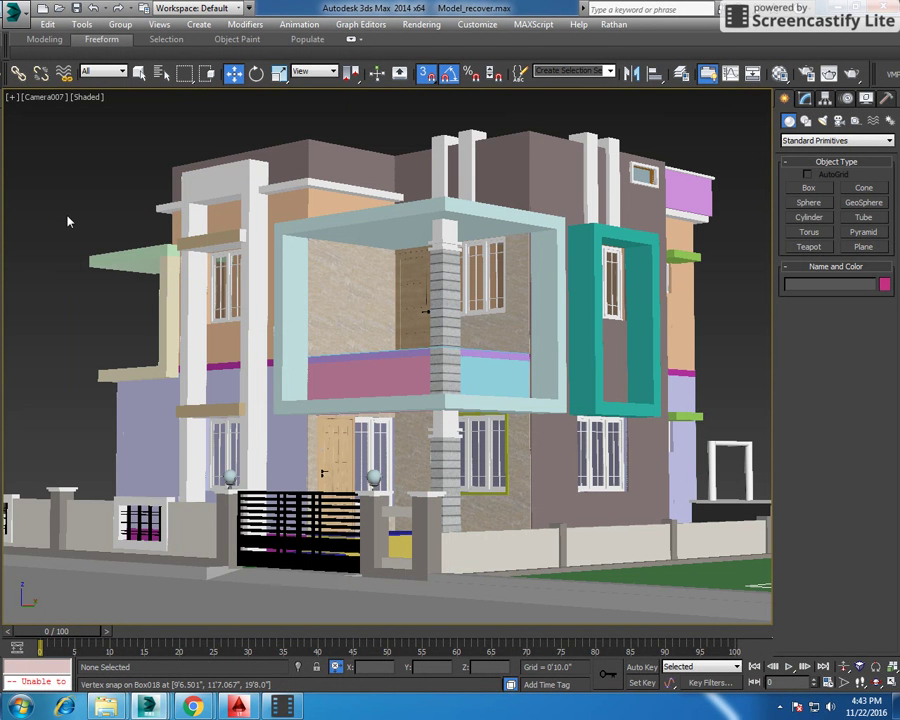
pyautogui.click(42, 98)
pyautogui.click(72, 147)
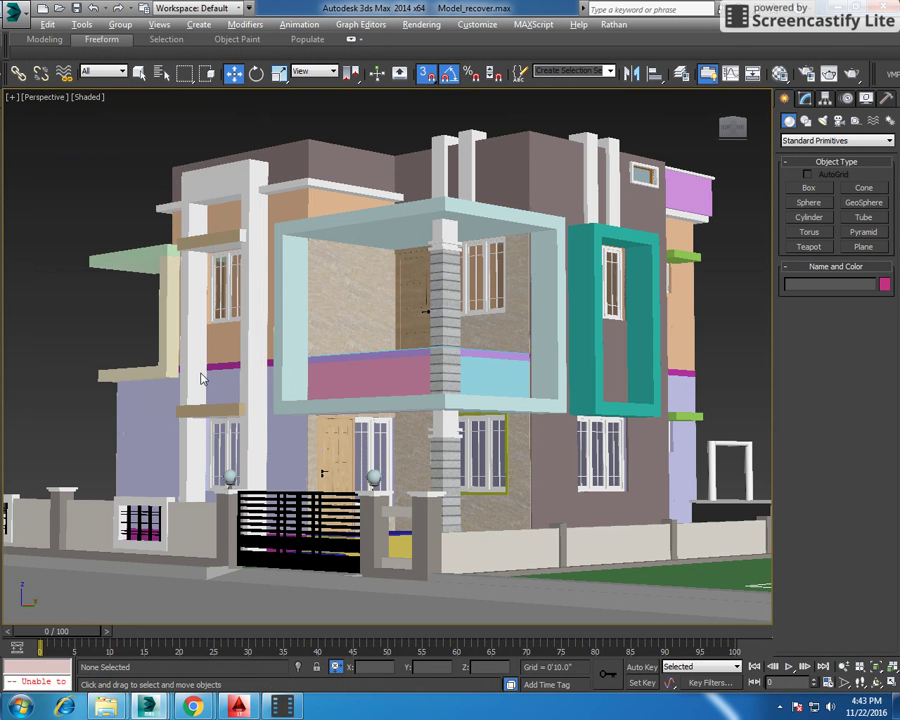
pyautogui.scroll(2, 210, 374)
pyautogui.keyDown('alt'); pyautogui.moveTo(247, 376); pyautogui.dragTo(316, 372, button='middle'); pyautogui.keyUp('alt')
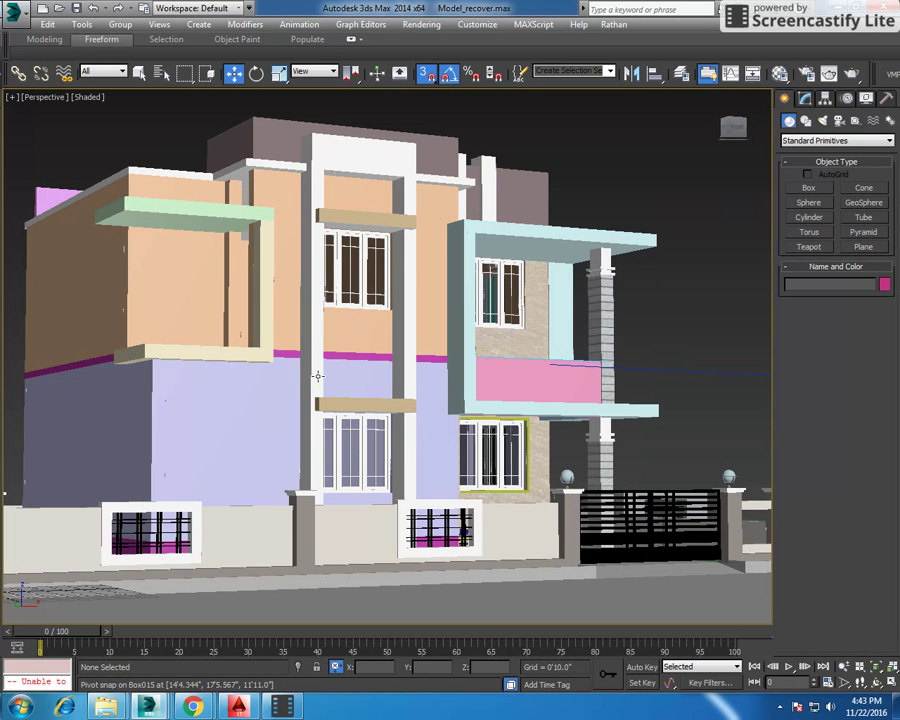
# Isolate the cream L-shaped frame, then unhide all the building objects again
pyautogui.click(266, 247)
pyautogui.rightClick(266, 247)
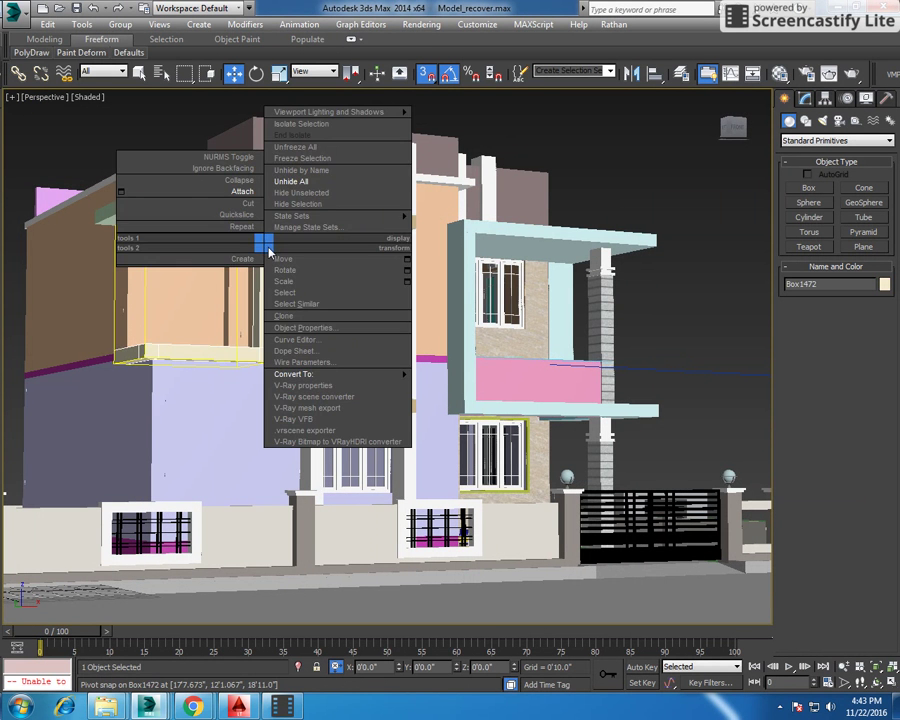
pyautogui.rightClick(210, 292)
pyautogui.click(292, 204)
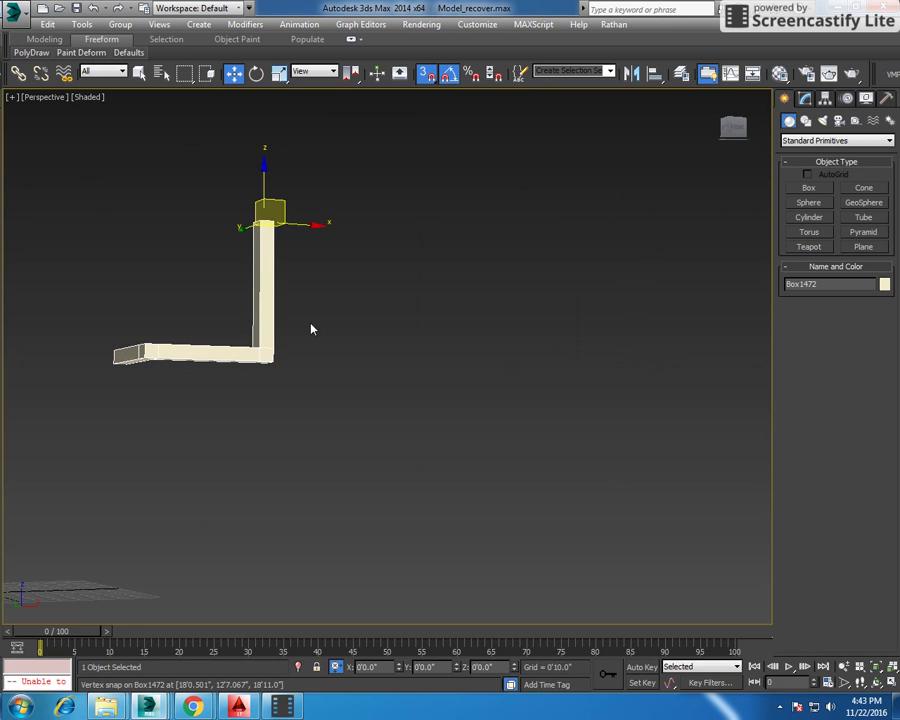
pyautogui.keyDown('alt'); pyautogui.moveTo(311, 329); pyautogui.dragTo(317, 384, button='middle'); pyautogui.keyUp('alt')
pyautogui.click(810, 188)
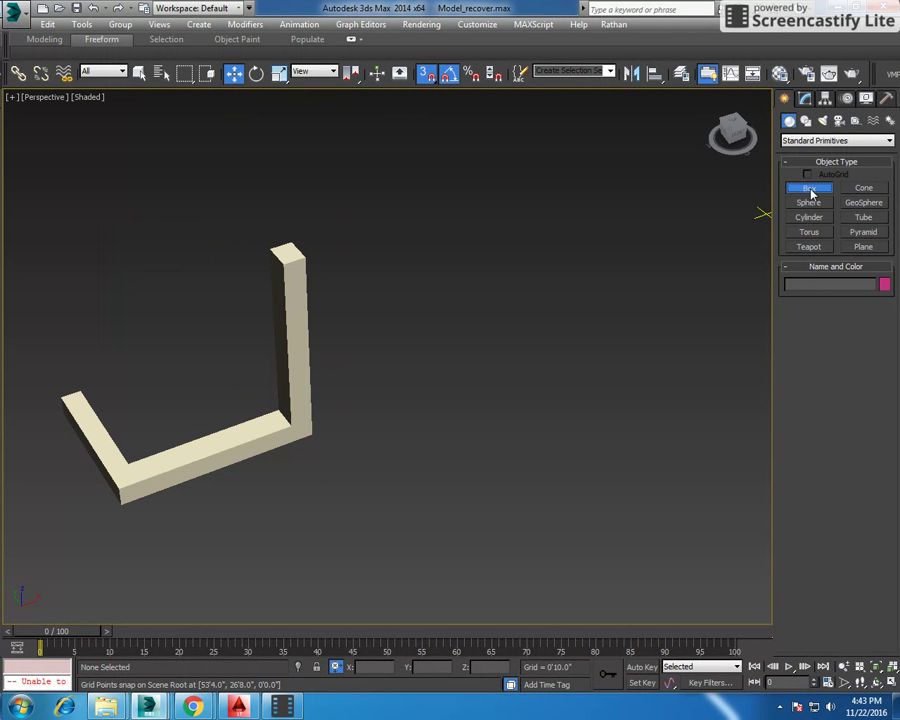
pyautogui.rightClick(428, 282)
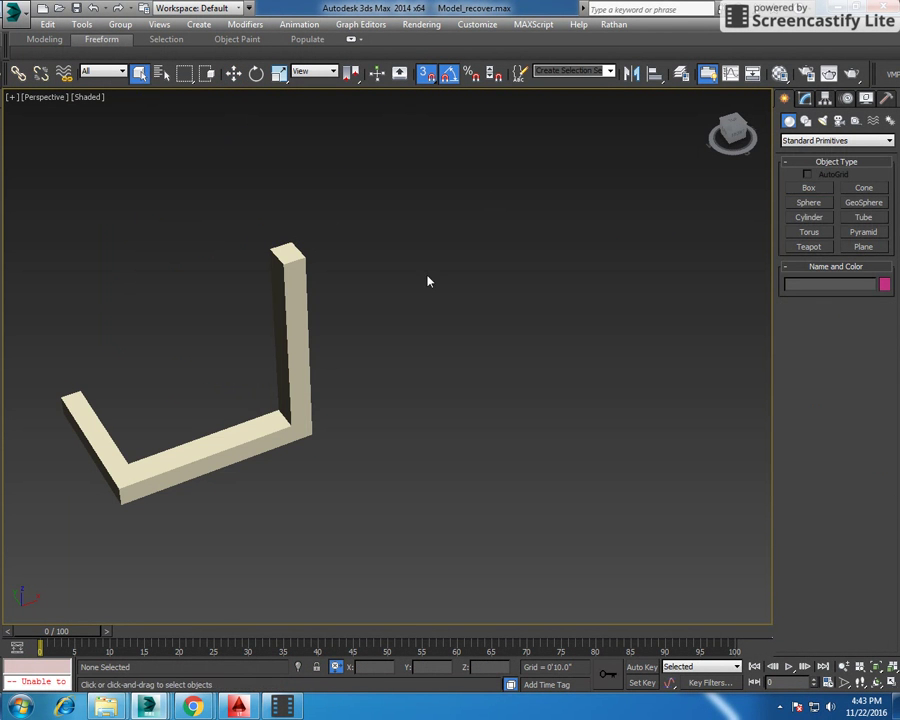
pyautogui.rightClick(428, 282)
pyautogui.click(455, 240)
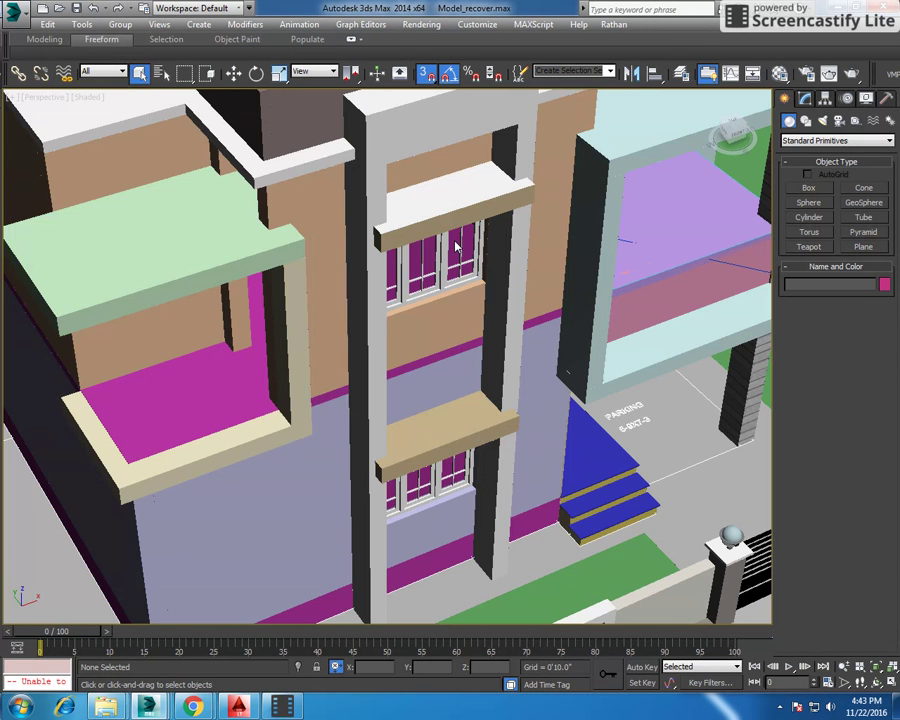
# Hide everything except the cream L-frame and draw a new box over its vertical post
pyautogui.click(291, 293)
pyautogui.rightClick(291, 293)
pyautogui.click(335, 234)
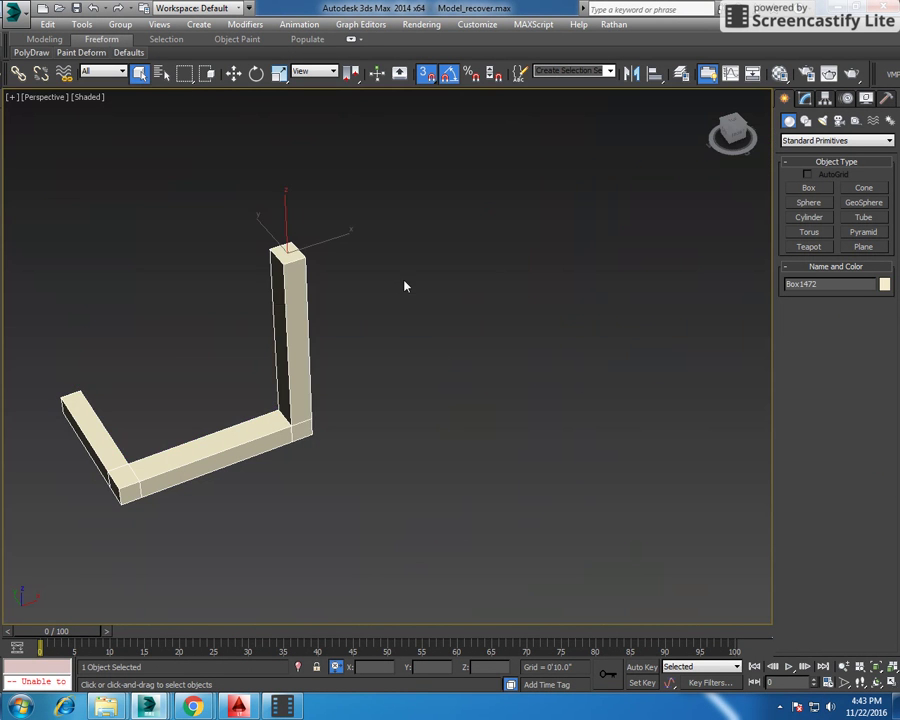
pyautogui.click(404, 283)
pyautogui.click(806, 190)
pyautogui.moveTo(271, 251); pyautogui.dragTo(305, 260)
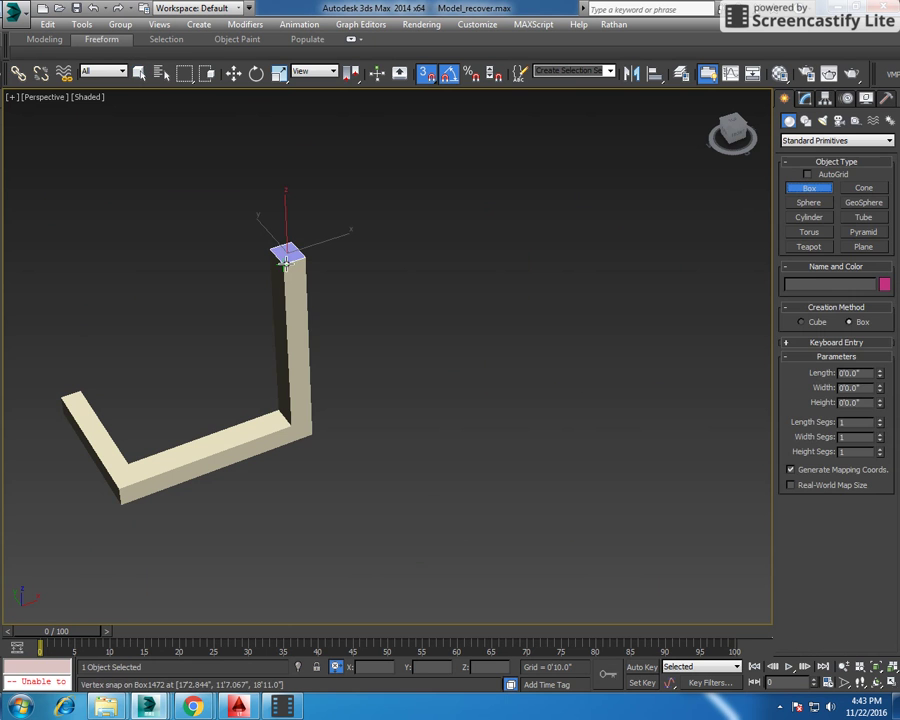
# Finish the new box's height and move it to the frame's left corner
pyautogui.click(318, 401)
pyautogui.press('w')
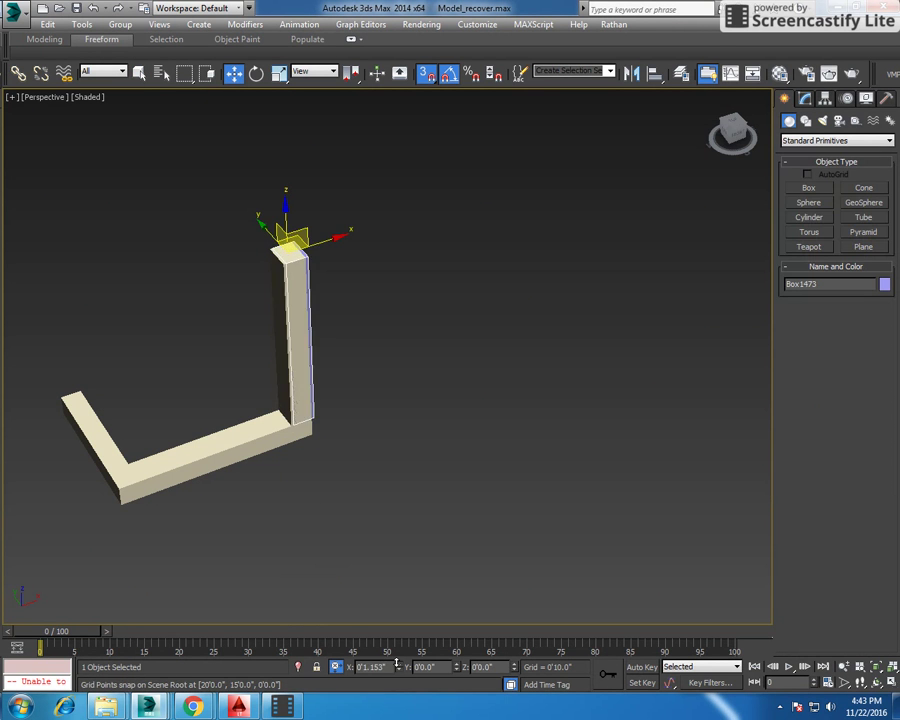
pyautogui.moveTo(293, 424); pyautogui.dragTo(125, 481)
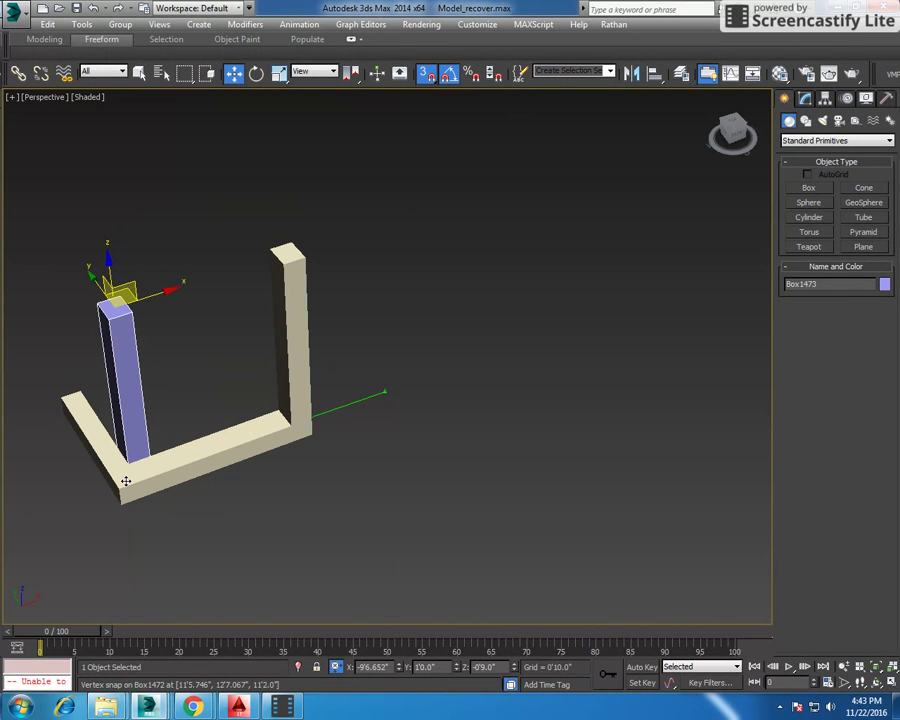
# Unhide the rest of the building, switch to Camera007 and select the blue post
pyautogui.rightClick(450, 371)
pyautogui.click(462, 309)
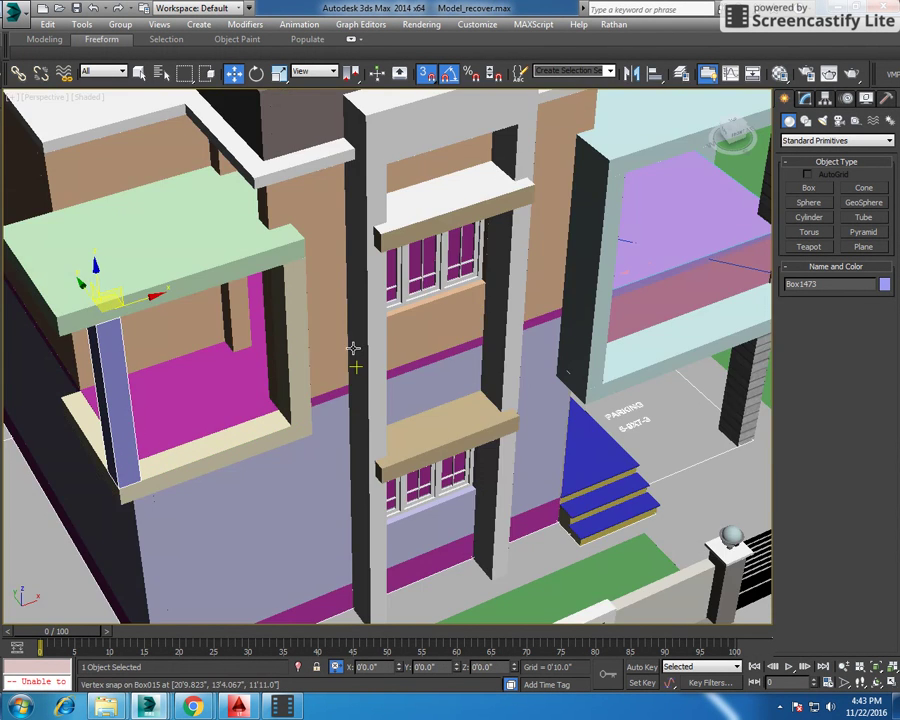
pyautogui.scroll(-5, 353, 348)
pyautogui.moveTo(353, 348)
pyautogui.keyDown('alt'); pyautogui.mouseDown(button='middle')
pyautogui.moveTo(201, 354)
pyautogui.moveTo(185, 328)
pyautogui.mouseUp(button='middle'); pyautogui.keyUp('alt')
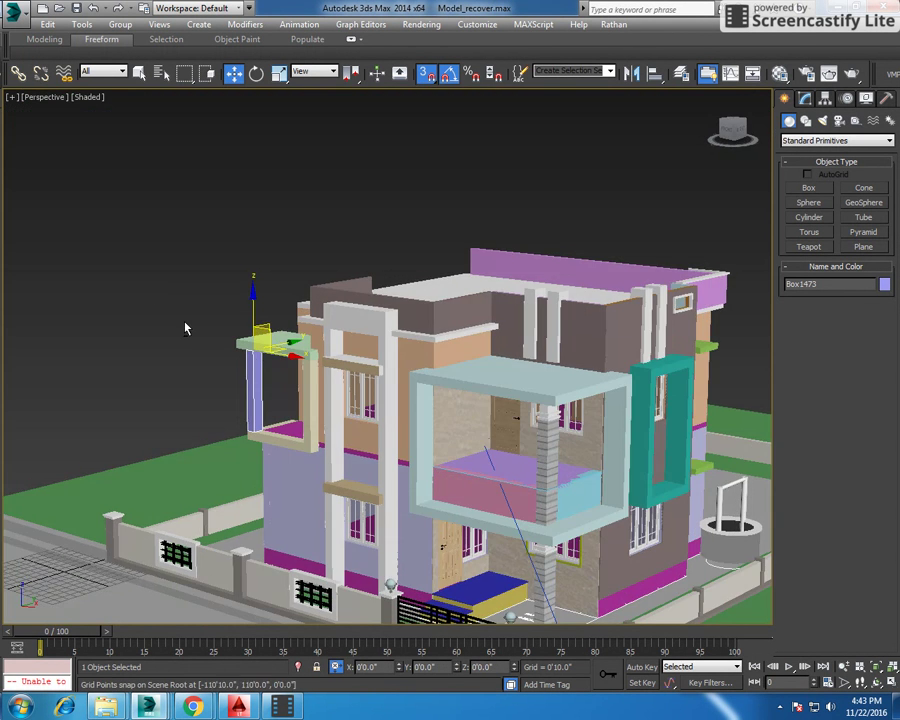
pyautogui.click(185, 328)
pyautogui.scroll(3, 265, 420)
pyautogui.scroll(3, 260, 430)
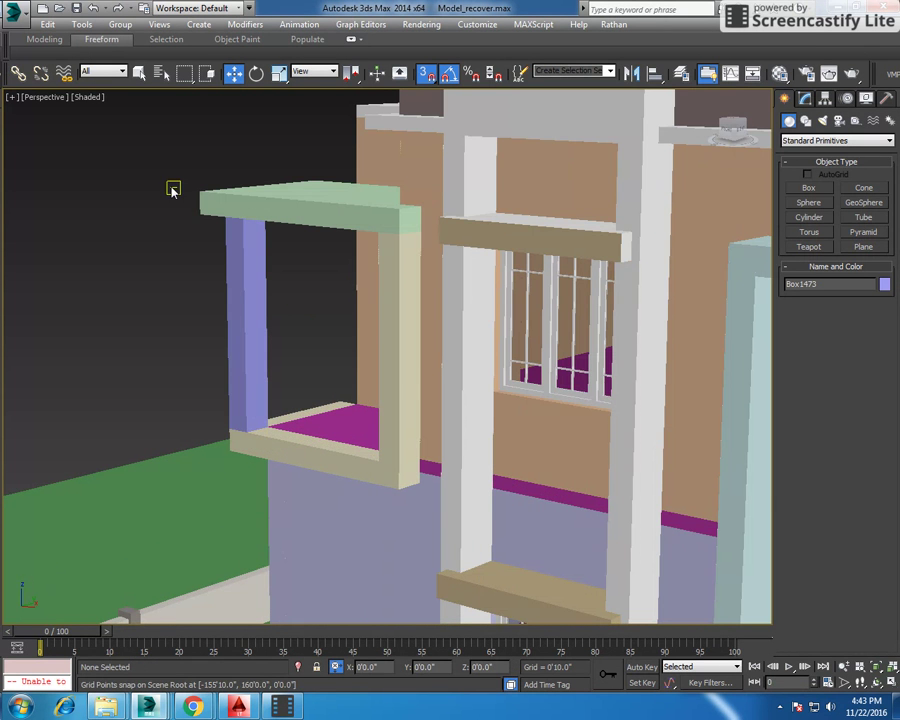
pyautogui.press('c')
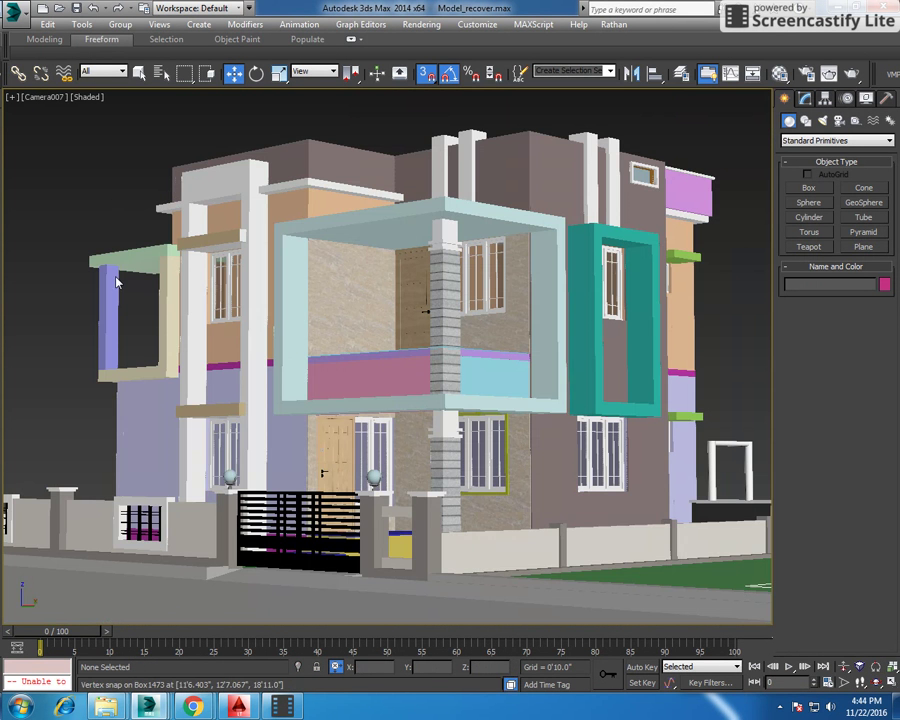
pyautogui.click(108, 303)
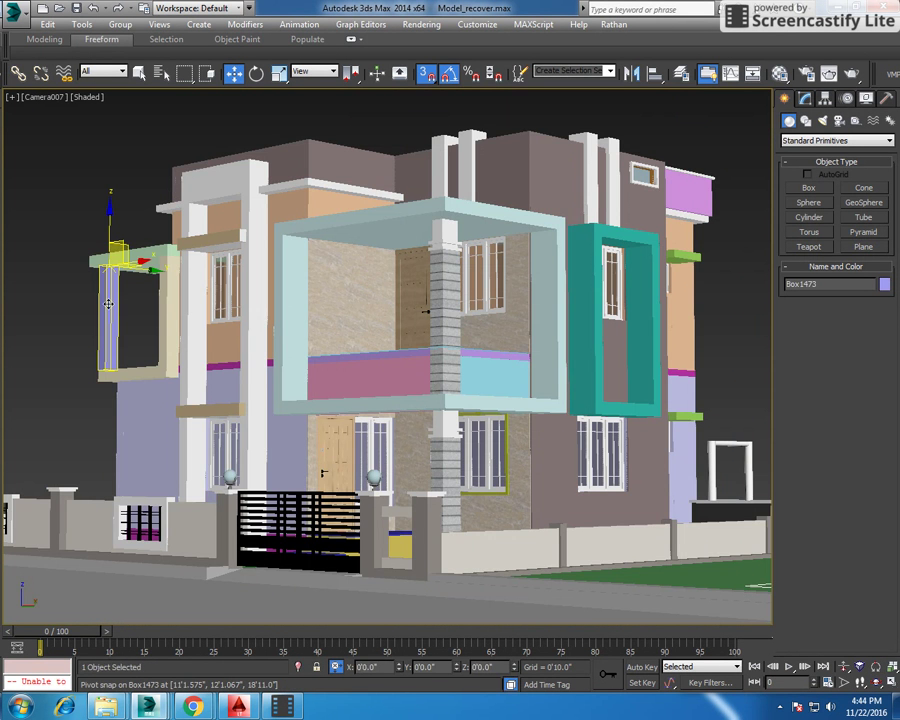
# Switch Camera007 to a free Perspective view and orbit in to the left-side ledge corner
pyautogui.click(94, 184)
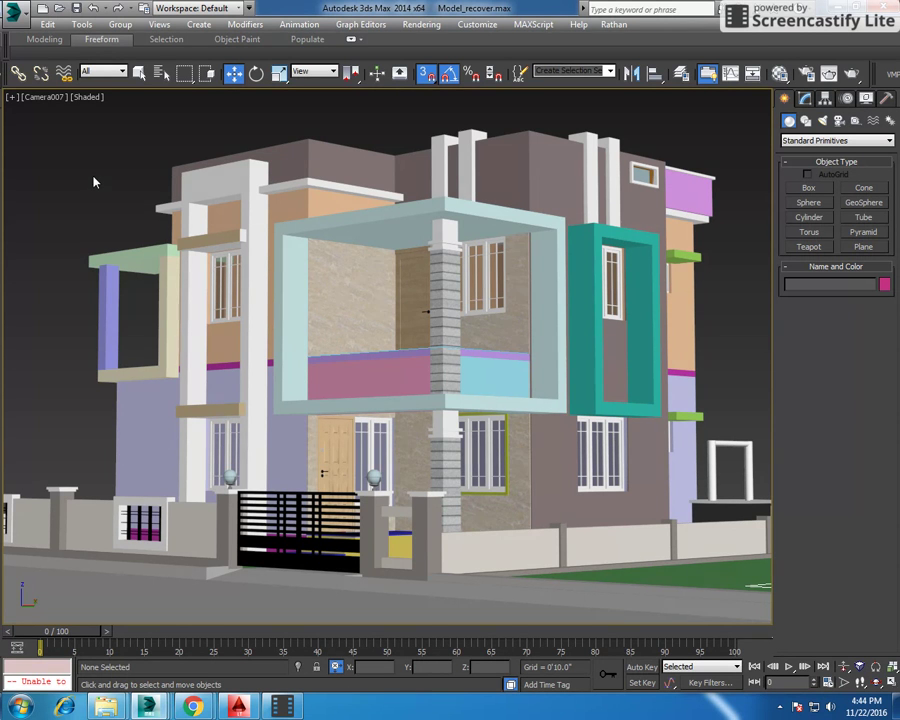
pyautogui.click(42, 97)
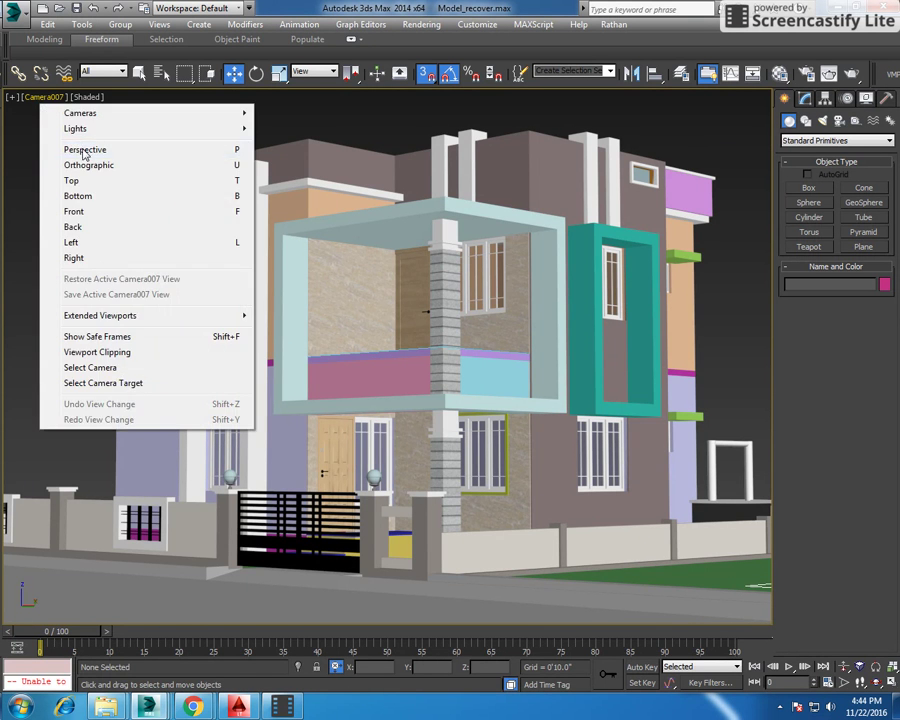
pyautogui.click(72, 150)
pyautogui.click(103, 296)
pyautogui.press('Delete')
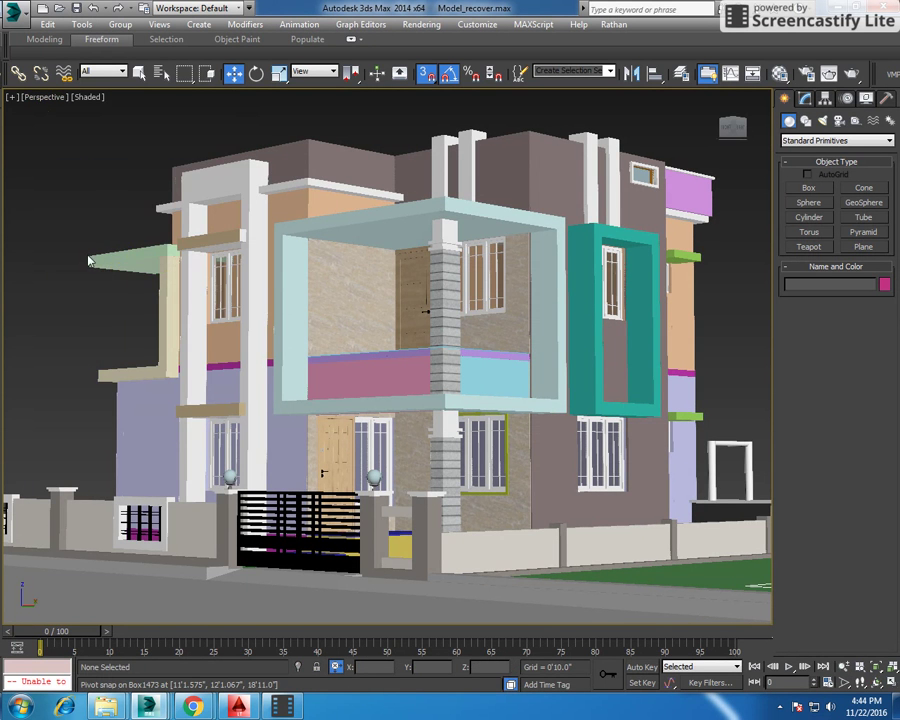
pyautogui.click(50, 97)
pyautogui.click(72, 150)
pyautogui.scroll(-3, 281, 392)
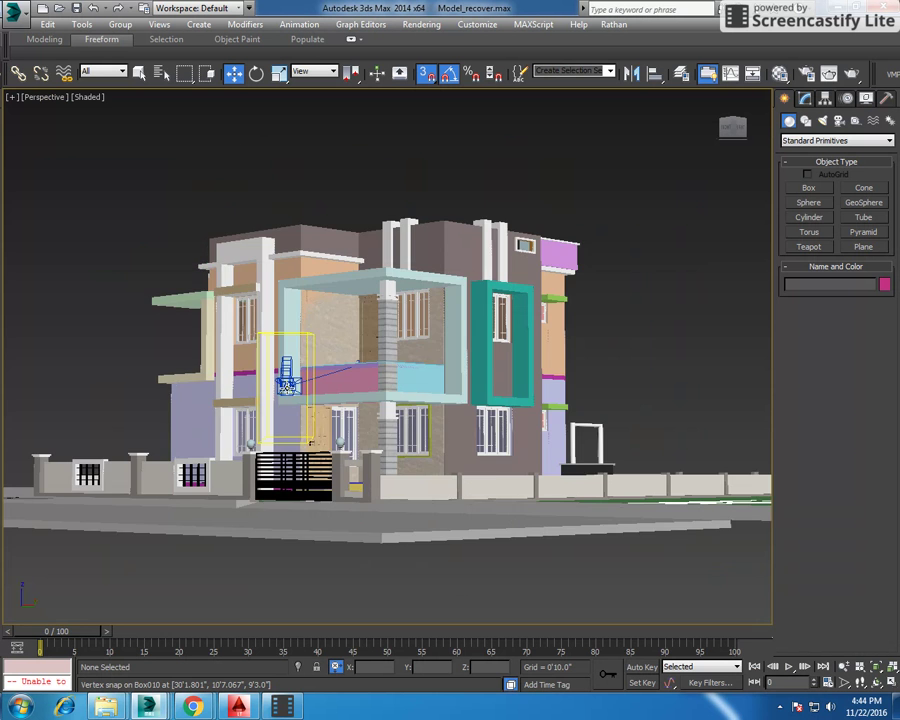
pyautogui.moveTo(281, 392)
pyautogui.keyDown('alt'); pyautogui.mouseDown(button='middle')
pyautogui.moveTo(396, 410)
pyautogui.moveTo(245, 368)
pyautogui.mouseUp(button='middle'); pyautogui.keyUp('alt')
pyautogui.scroll(6, 253, 357)
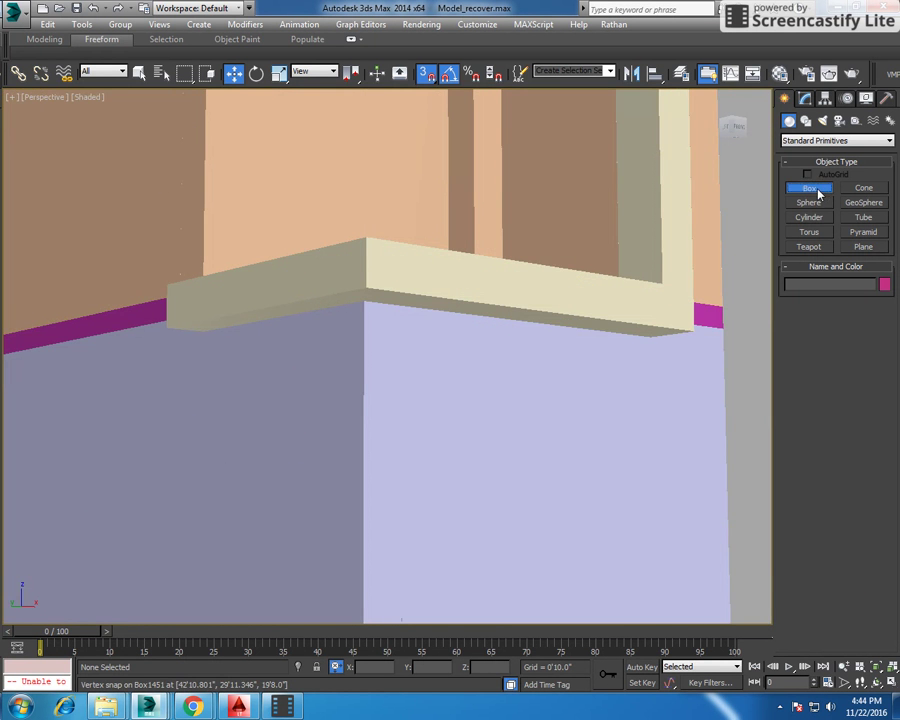
# Create a teal box post (5'5.561" × 0'9" × -11'2") from the ledge corner down to the ground
pyautogui.click(810, 187)
pyautogui.moveTo(175, 321); pyautogui.dragTo(333, 318)
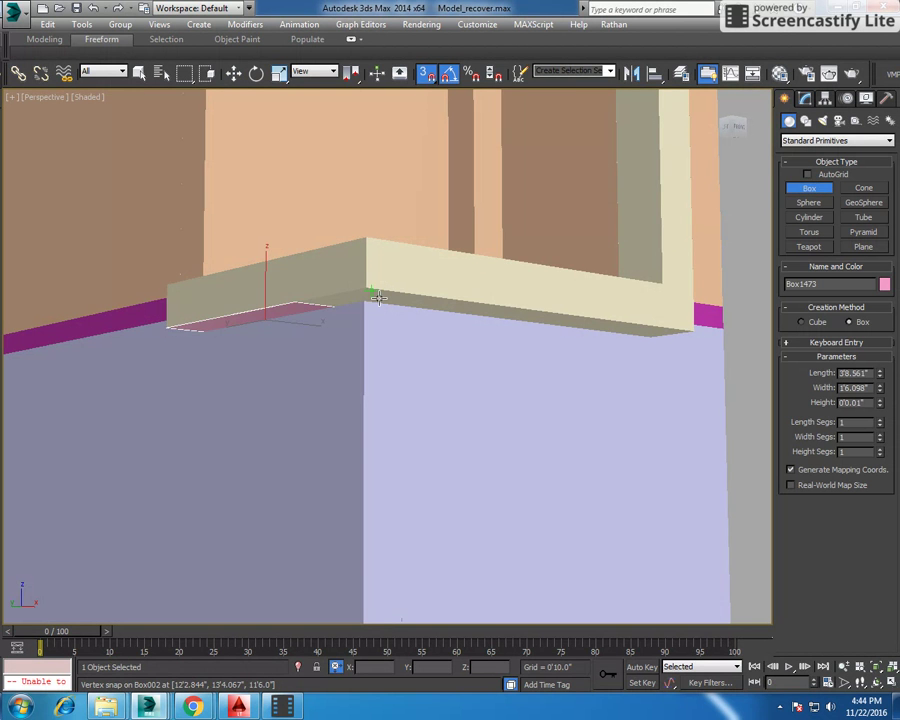
pyautogui.moveTo(365, 283); pyautogui.dragTo(362, 281)
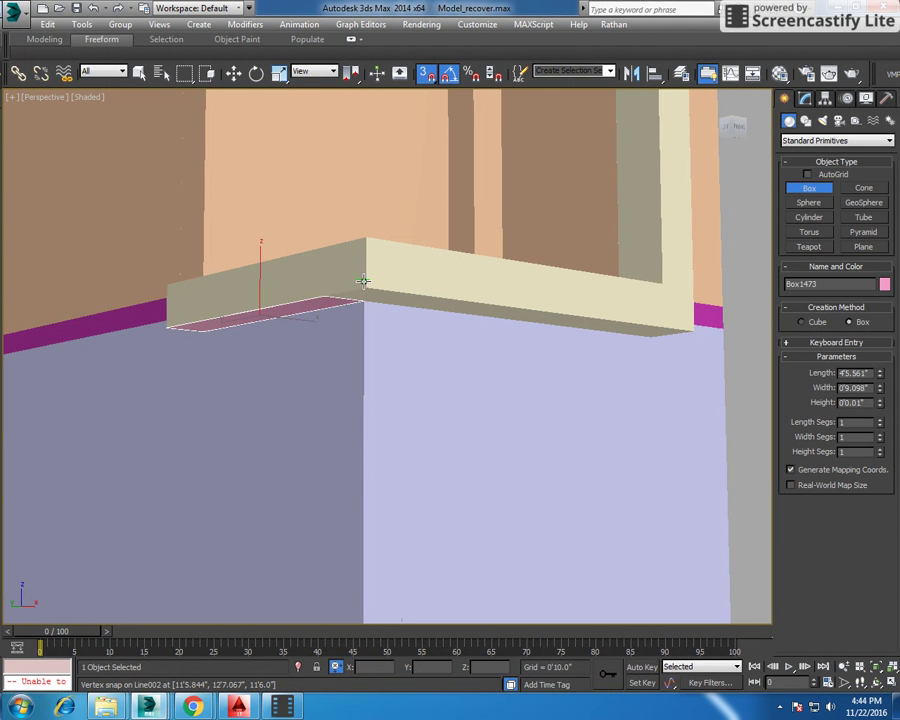
pyautogui.rightClick(363, 281)
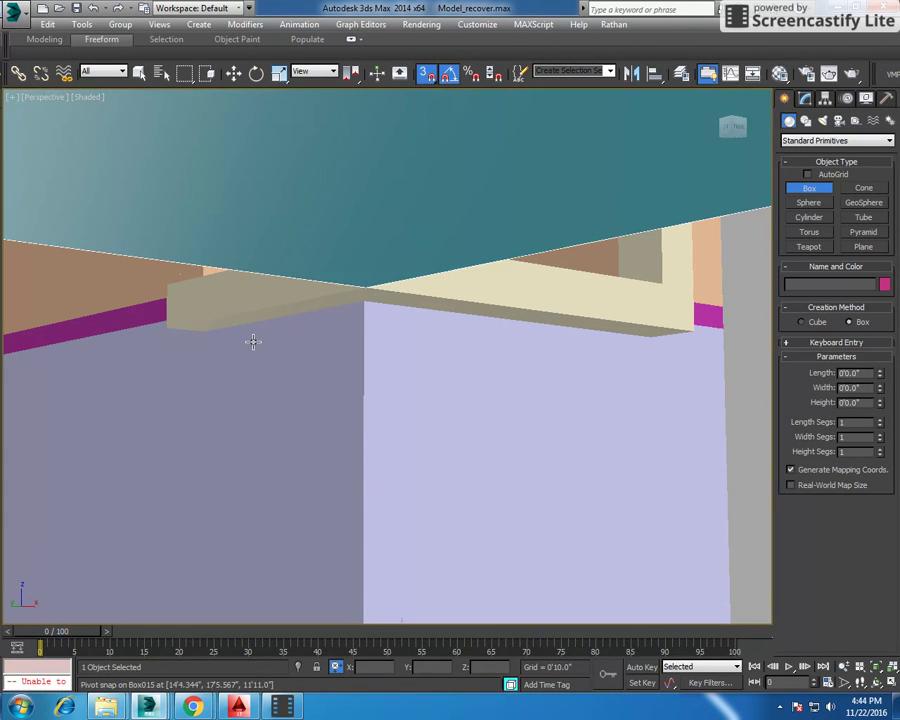
pyautogui.moveTo(361, 282); pyautogui.dragTo(170, 328)
pyautogui.scroll(-5, 239, 376)
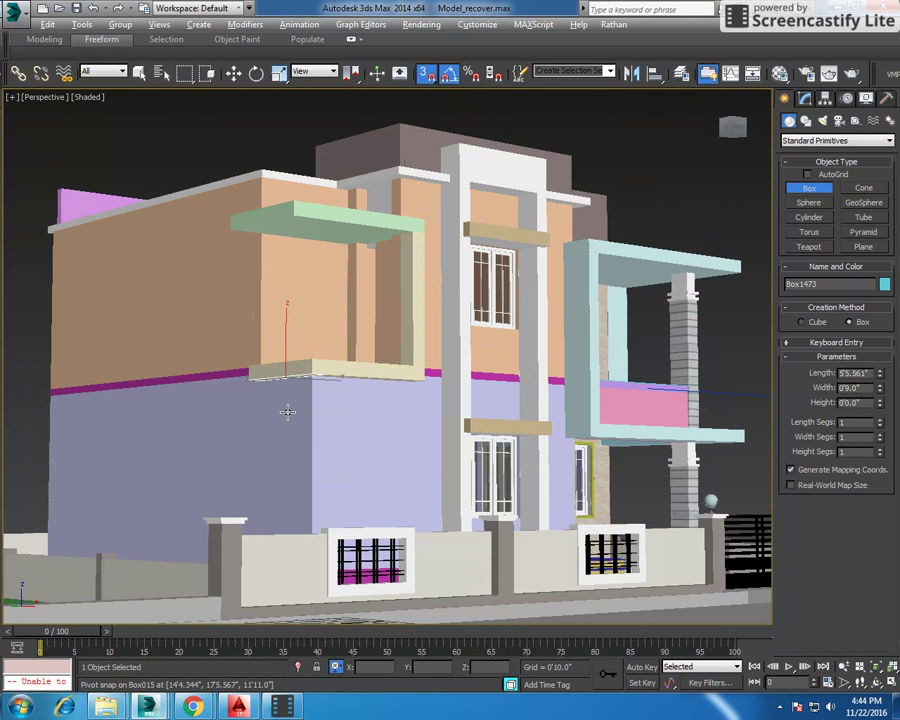
pyautogui.keyDown('alt'); pyautogui.moveTo(287, 410); pyautogui.dragTo(313, 556, button='middle'); pyautogui.keyUp('alt')
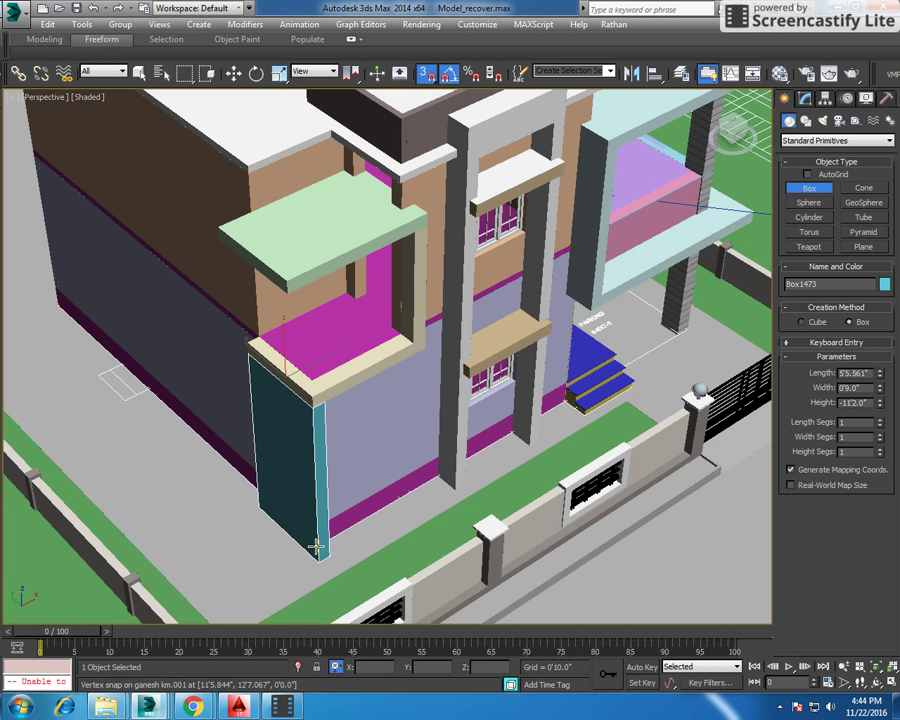
pyautogui.click(316, 548)
pyautogui.click(139, 72)
pyautogui.moveTo(200, 300)
pyautogui.keyDown('alt'); pyautogui.mouseDown(button='middle')
pyautogui.moveTo(228, 348)
pyautogui.moveTo(149, 203)
pyautogui.mouseUp(button='middle'); pyautogui.keyUp('alt')
pyautogui.scroll(-3, 228, 348)
# Assign the wal2 material to the parapet, canopy slab and post, then return to Camera007
pyautogui.scroll(3, 231, 357)
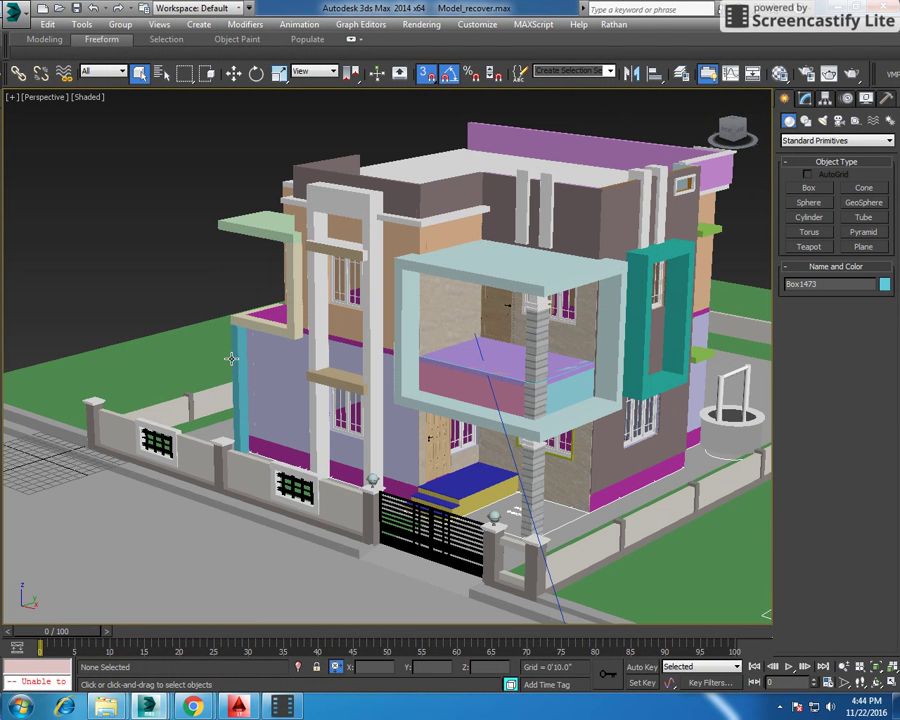
pyautogui.keyDown('ctrl'); pyautogui.click(249, 325); pyautogui.keyUp('ctrl')
pyautogui.keyDown('ctrl'); pyautogui.click(257, 239); pyautogui.keyUp('ctrl')
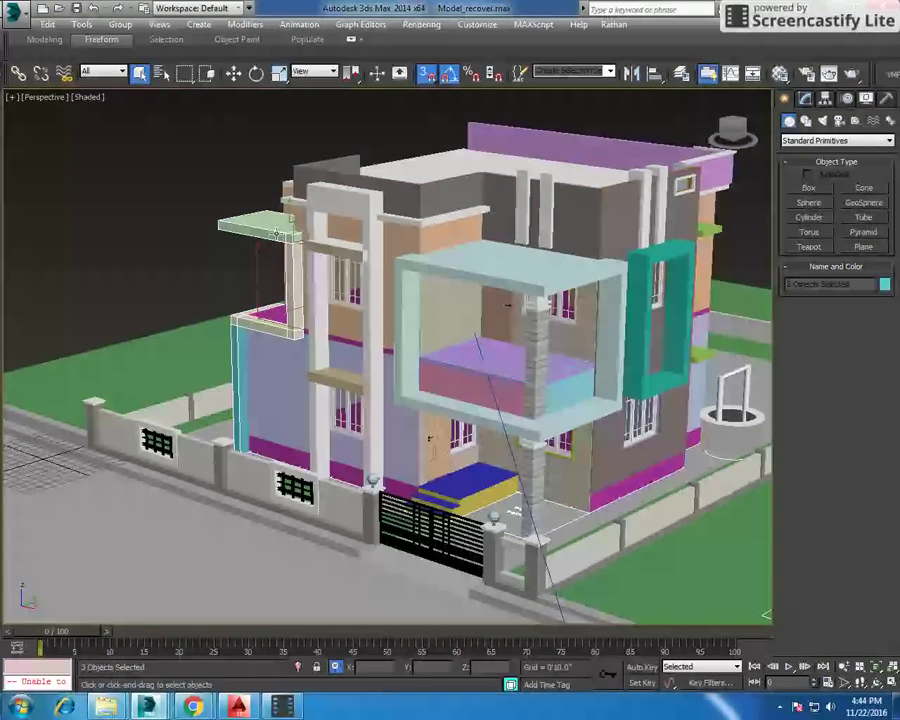
pyautogui.click(779, 74)
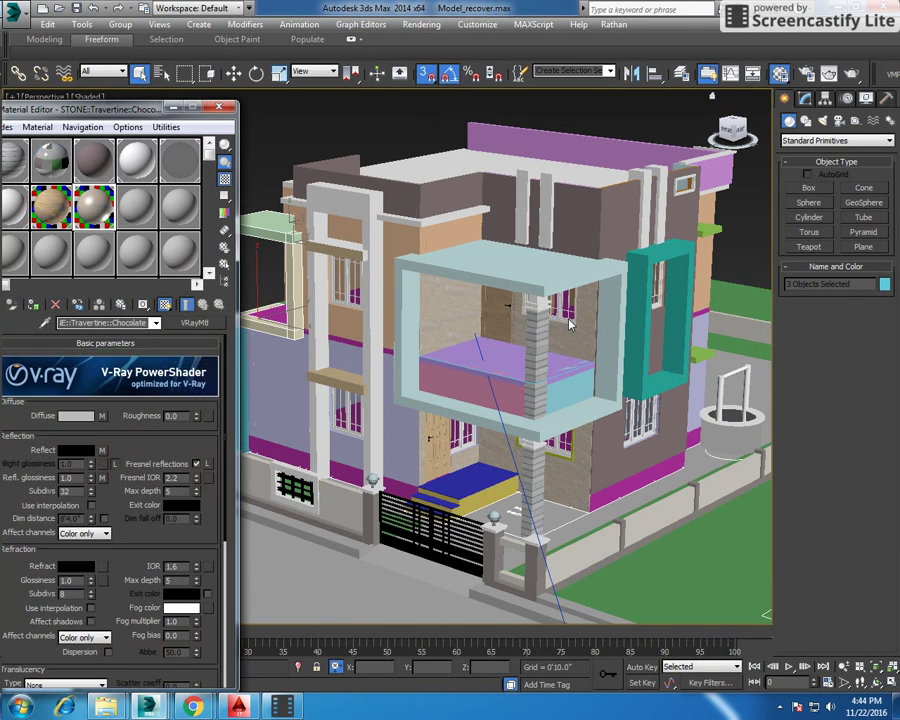
pyautogui.click(93, 207)
pyautogui.click(33, 310)
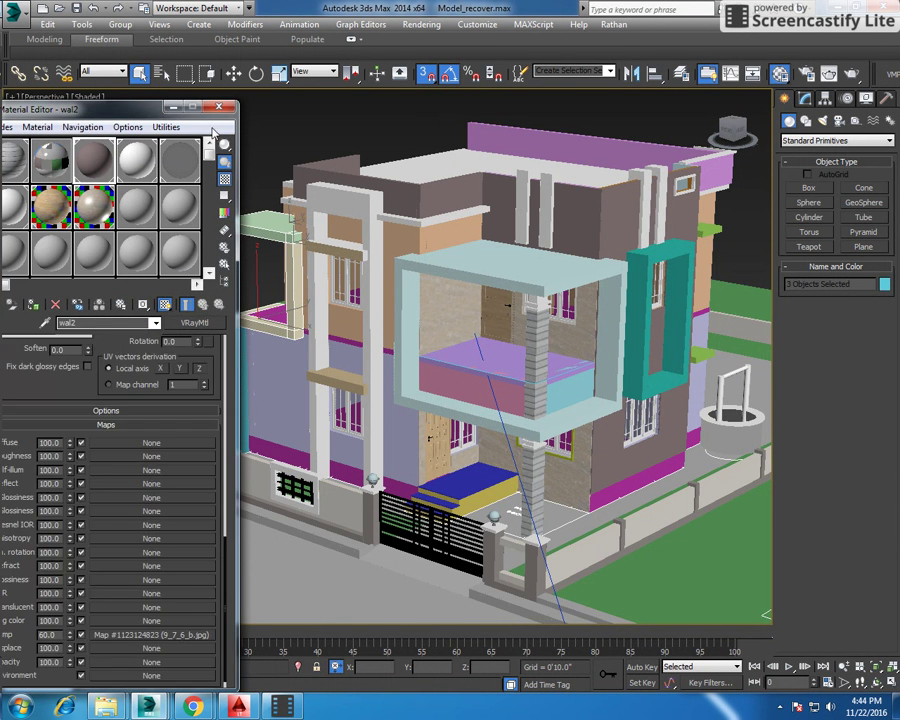
pyautogui.click(219, 106)
pyautogui.click(247, 134)
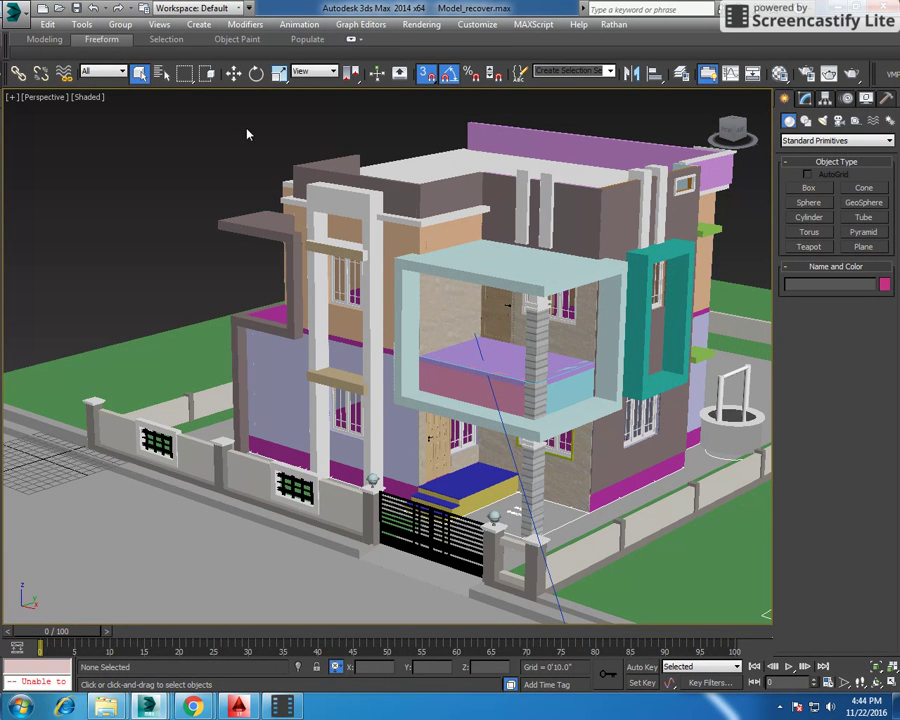
pyautogui.press('c')
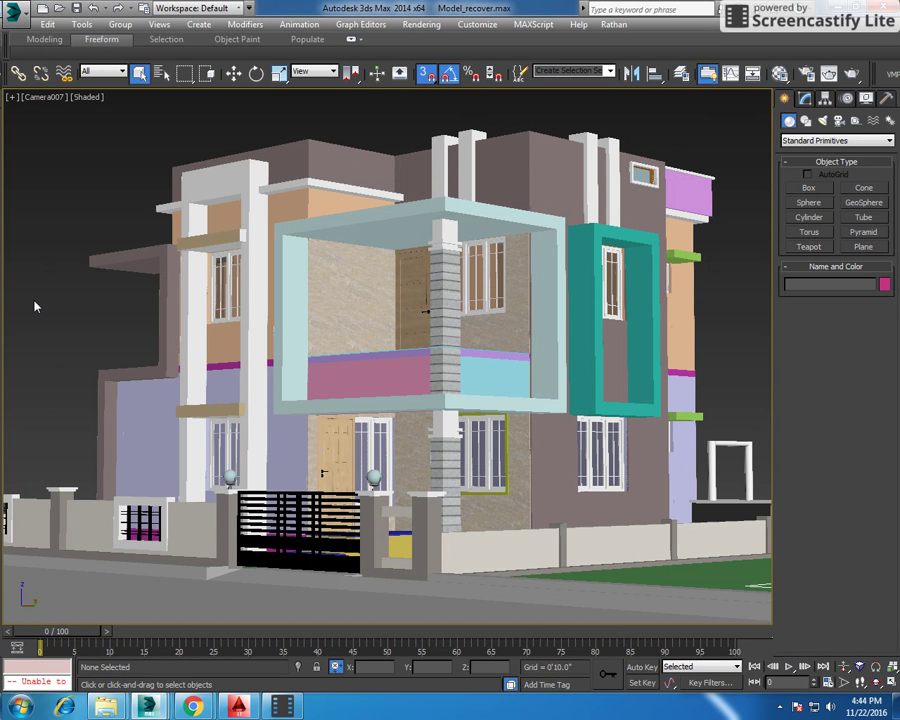
# Leave Camera007 for a Perspective view orbited high above the lavender left wall and garden
pyautogui.rightClick(190, 134)
pyautogui.click(58, 97)
pyautogui.click(102, 149)
pyautogui.scroll(-5, 458, 362)
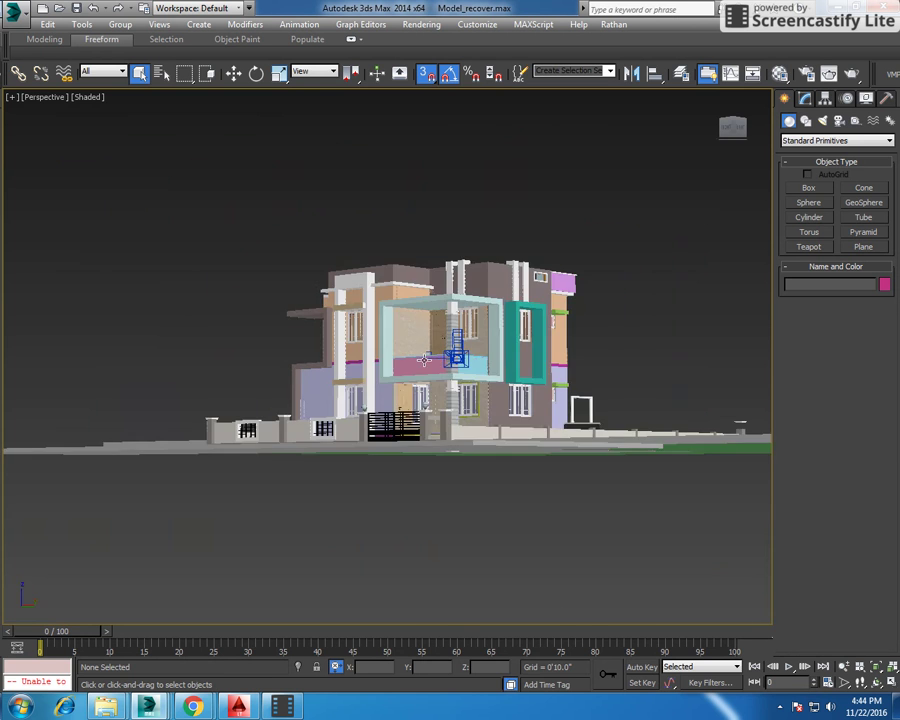
pyautogui.keyDown('alt'); pyautogui.moveTo(429, 371); pyautogui.dragTo(220, 366, button='middle'); pyautogui.keyUp('alt')
pyautogui.scroll(4, 310, 378)
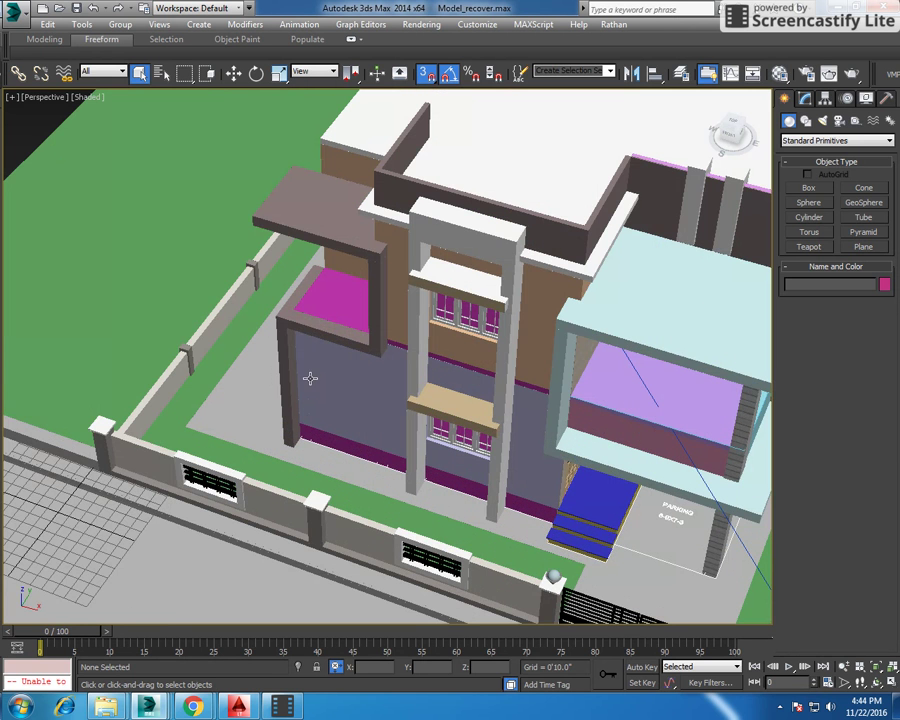
# Bring up the Plan.dwg floor plan in AutoCAD LT and zoom around it
pyautogui.click(237, 706)
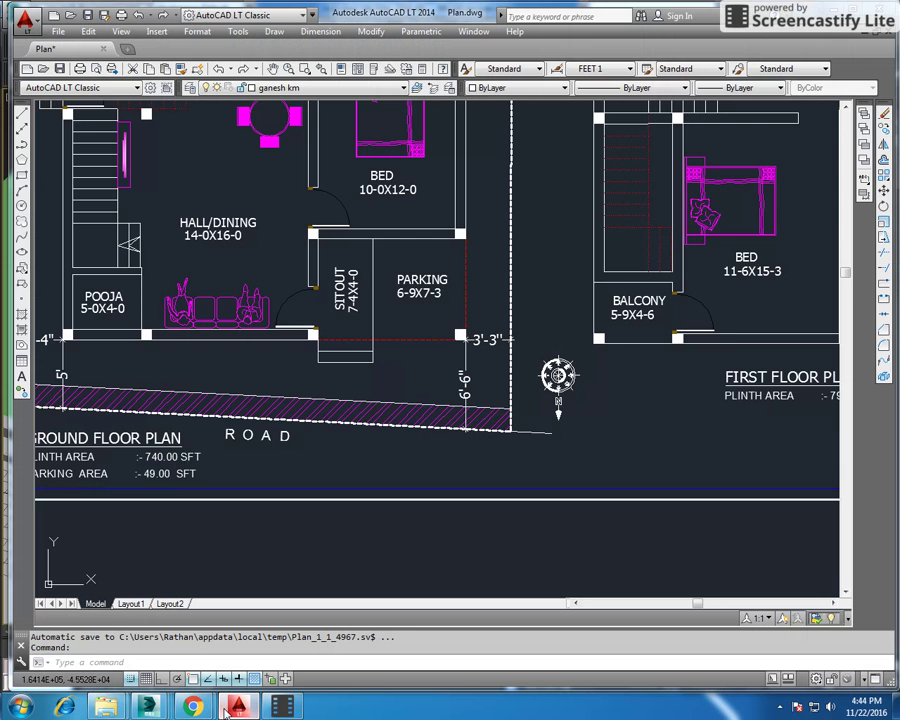
pyautogui.scroll(-5, 300, 260)
pyautogui.scroll(4, 316, 344)
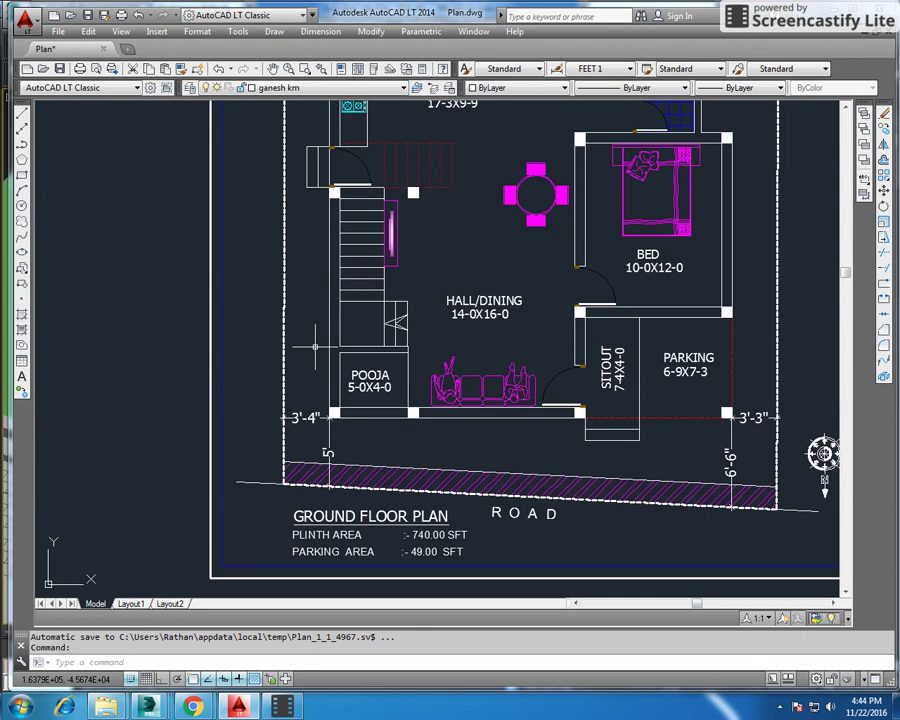
pyautogui.scroll(-4, 316, 345)
pyautogui.scroll(4, 300, 250)
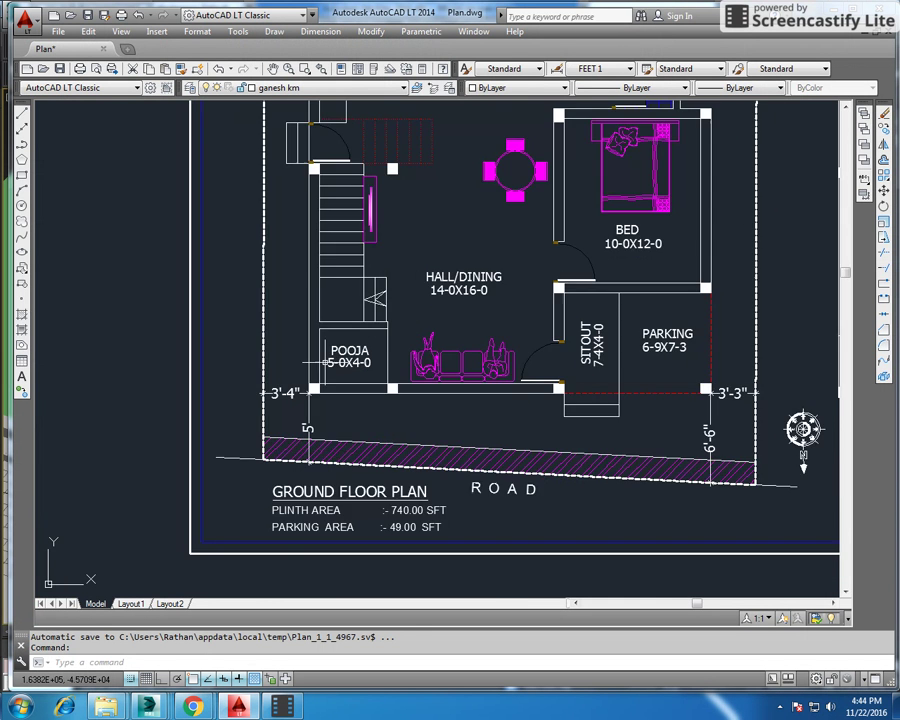
pyautogui.scroll(3, 309, 360)
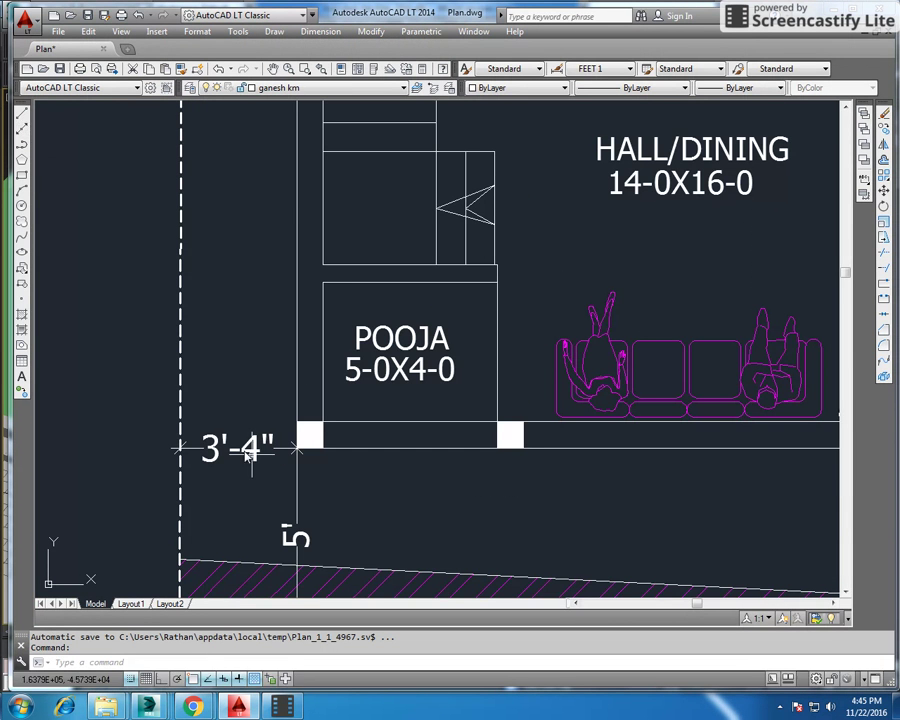
# Start a line beside the POOJA room with 9-unit segments and ortho on
pyautogui.click(22, 113)
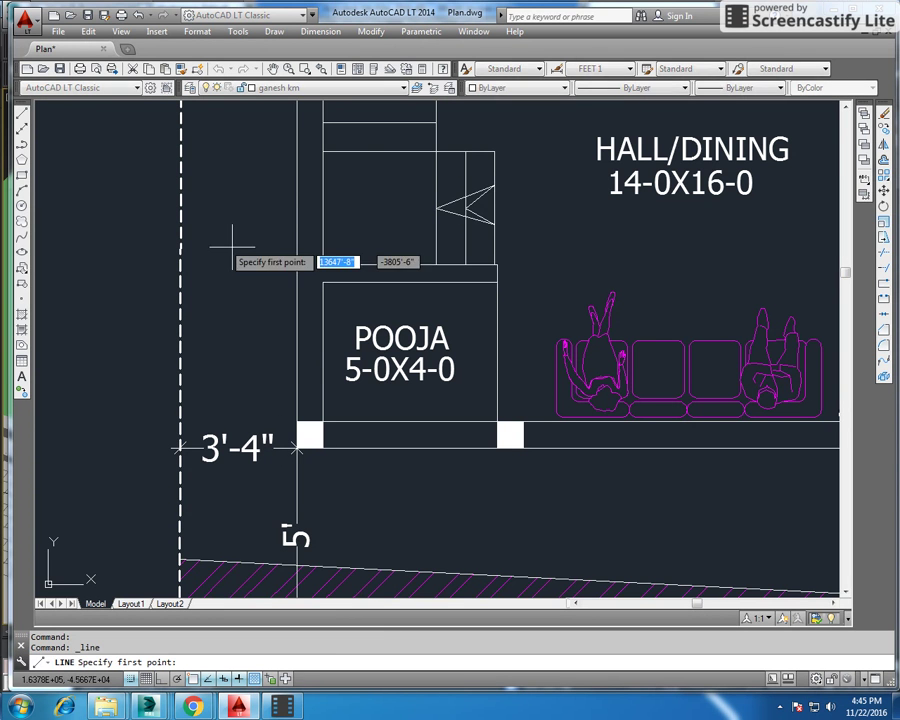
pyautogui.click(305, 265)
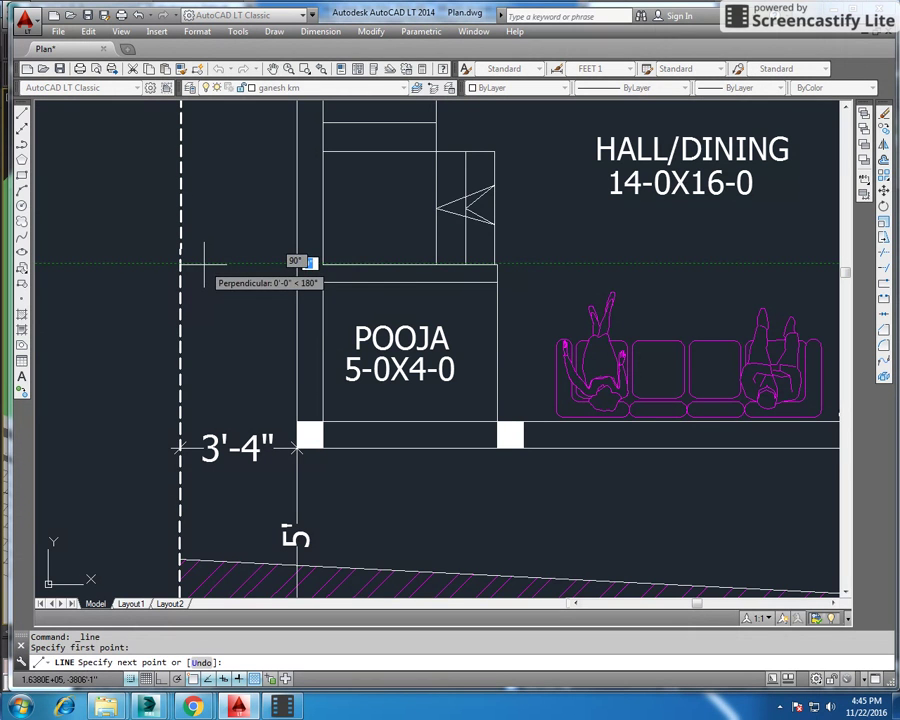
pyautogui.write('9')
pyautogui.press('Return')
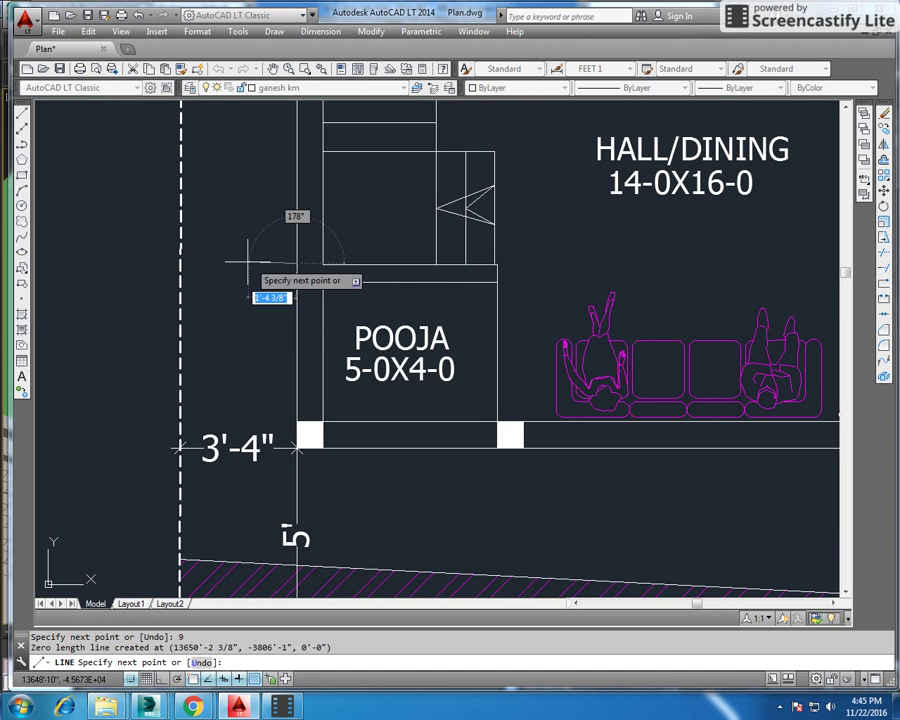
pyautogui.press('F8')
pyautogui.write('9')
pyautogui.press('Return')
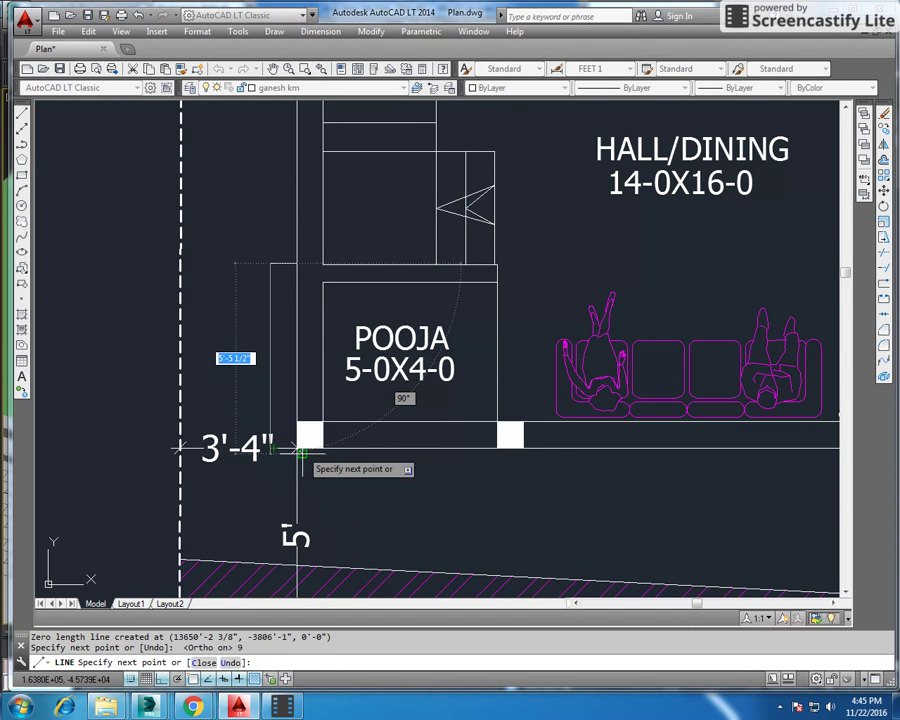
# Cancel the line and erase the stray dotted line beside the POOJA room
pyautogui.press('Escape')
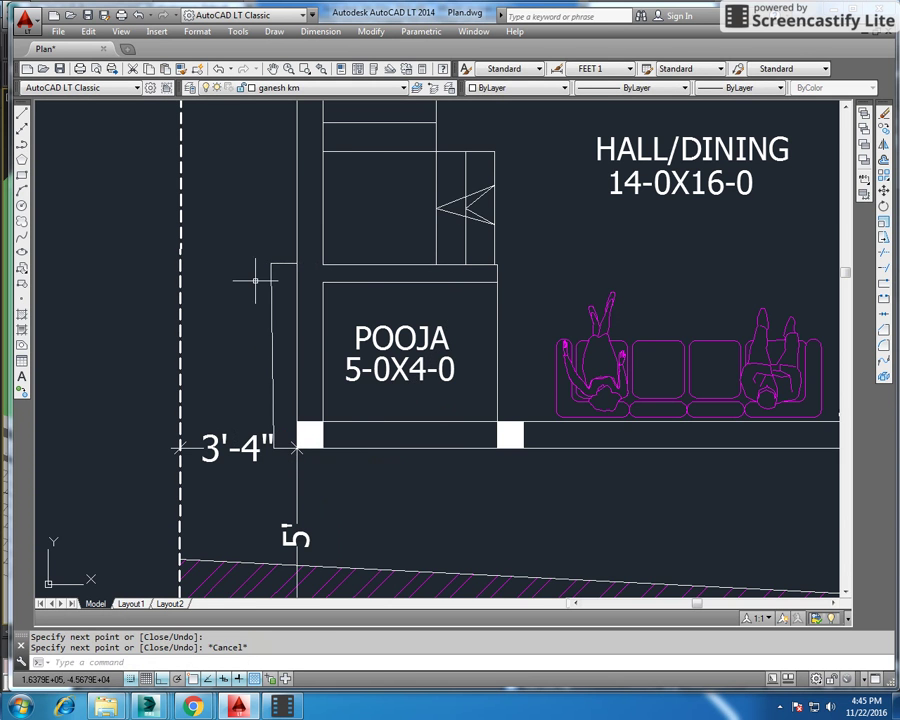
pyautogui.click(258, 300)
pyautogui.click(244, 311)
pyautogui.press('Delete')
# Zoom out and into the first floor plan's balcony
pyautogui.scroll(-5, 244, 311)
pyautogui.scroll(4, 267, 272)
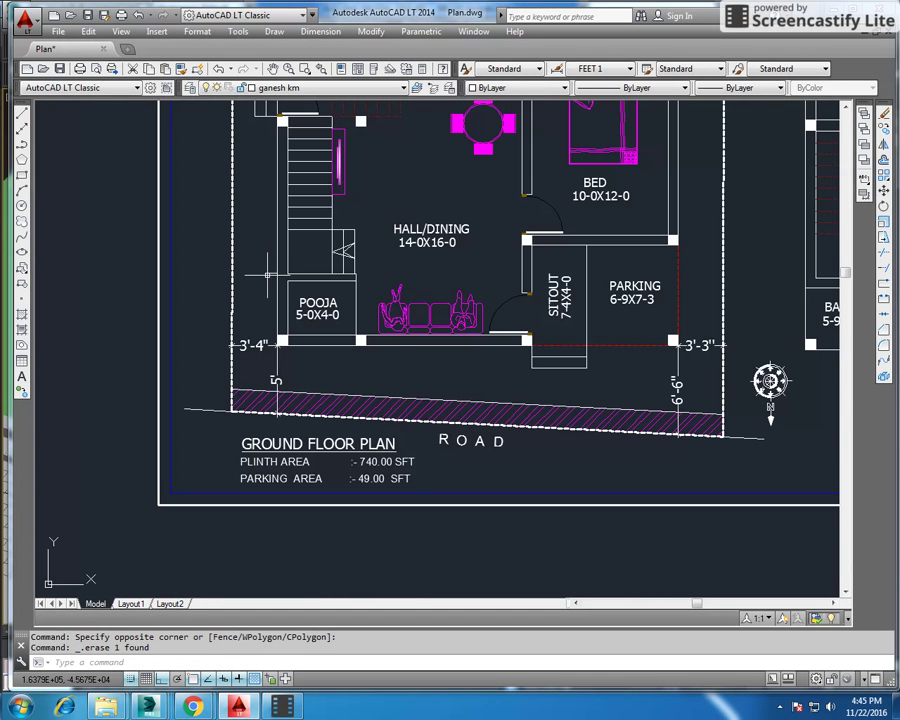
pyautogui.scroll(-5, 210, 302)
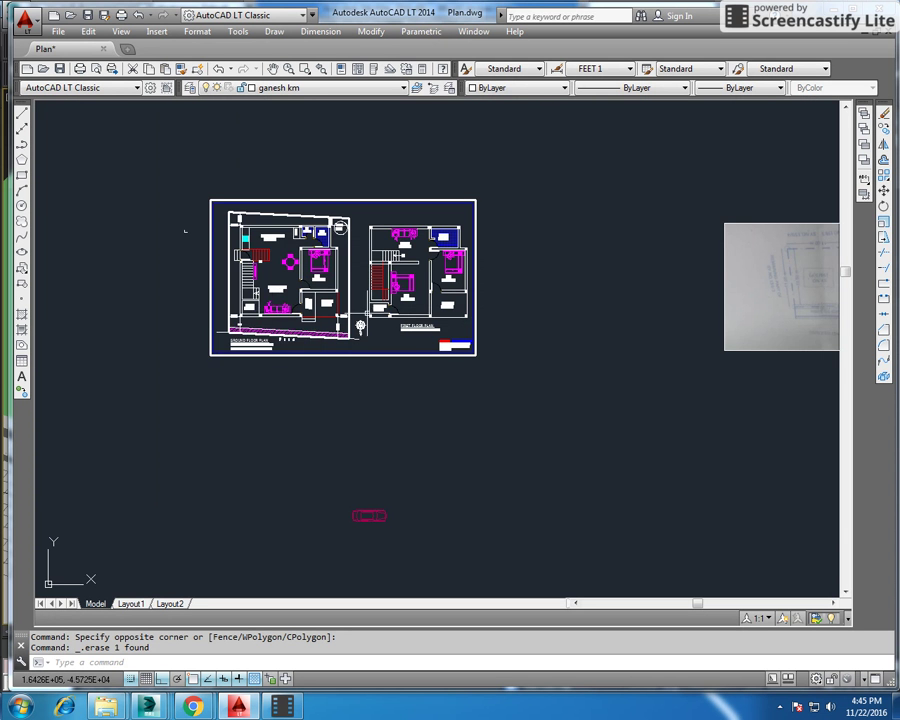
pyautogui.scroll(2, 368, 313)
pyautogui.scroll(4, 370, 313)
pyautogui.scroll(2, 370, 313)
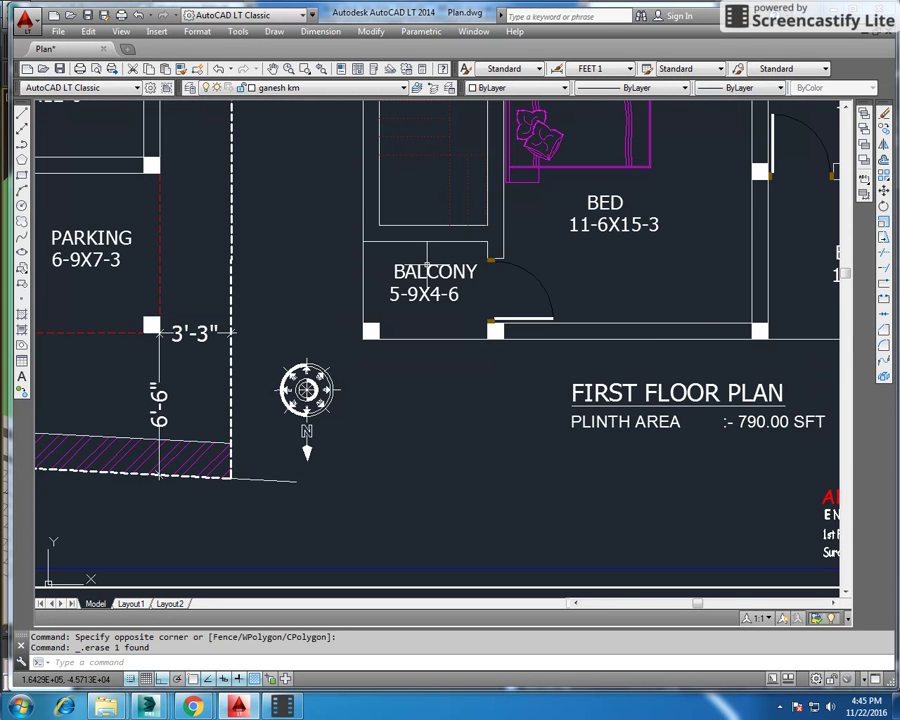
# Back in 3ds Max, draw a thin box along the magenta balcony's left edge
pyautogui.hotkey('alt', 'Tab')
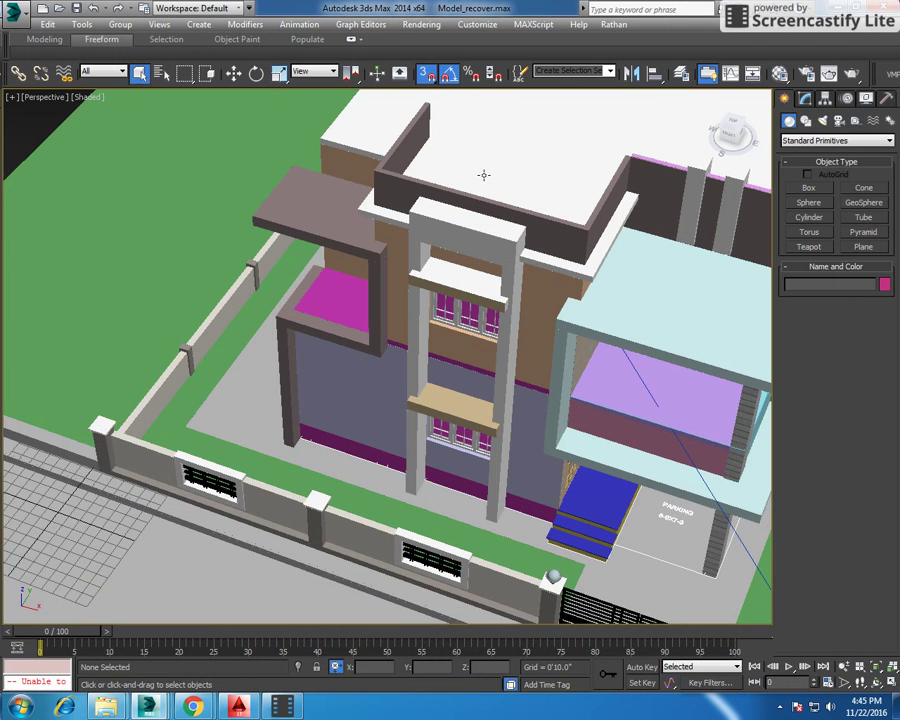
pyautogui.moveTo(397, 402)
pyautogui.keyDown('alt'); pyautogui.mouseDown(button='middle')
pyautogui.moveTo(381, 322)
pyautogui.moveTo(451, 349)
pyautogui.moveTo(370, 345)
pyautogui.moveTo(474, 363)
pyautogui.mouseUp(button='middle'); pyautogui.keyUp('alt')
pyautogui.scroll(4, 257, 357)
pyautogui.click(808, 187)
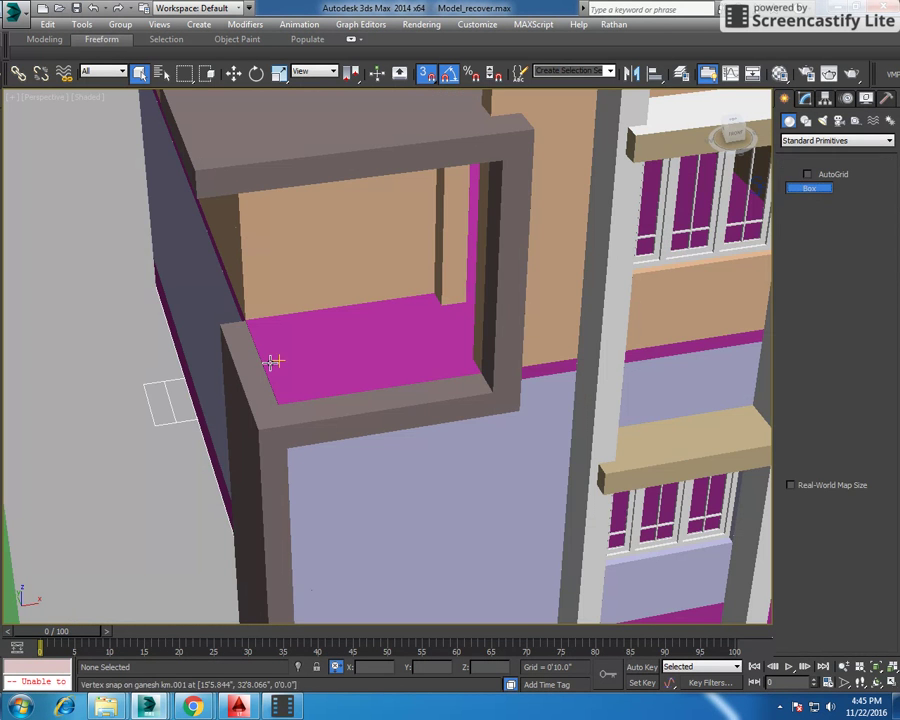
pyautogui.scroll(1, 262, 340)
pyautogui.scroll(2, 258, 312)
pyautogui.moveTo(258, 312); pyautogui.dragTo(292, 430)
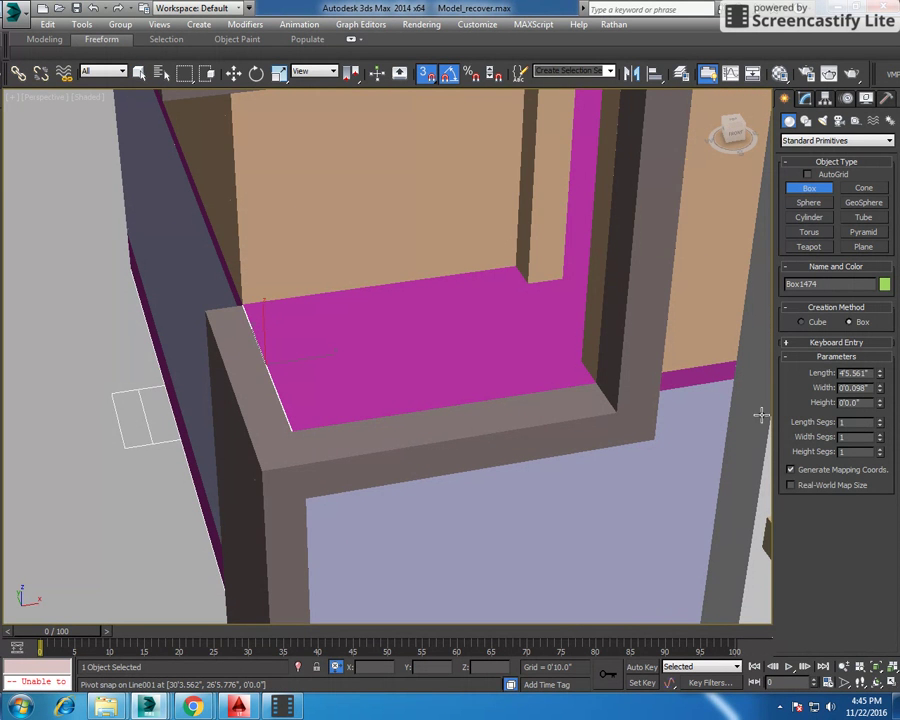
# Give the box a 10-inch height and 4-inch width, and snap it onto the balcony edge
pyautogui.press('Tab')
pyautogui.press('Return')
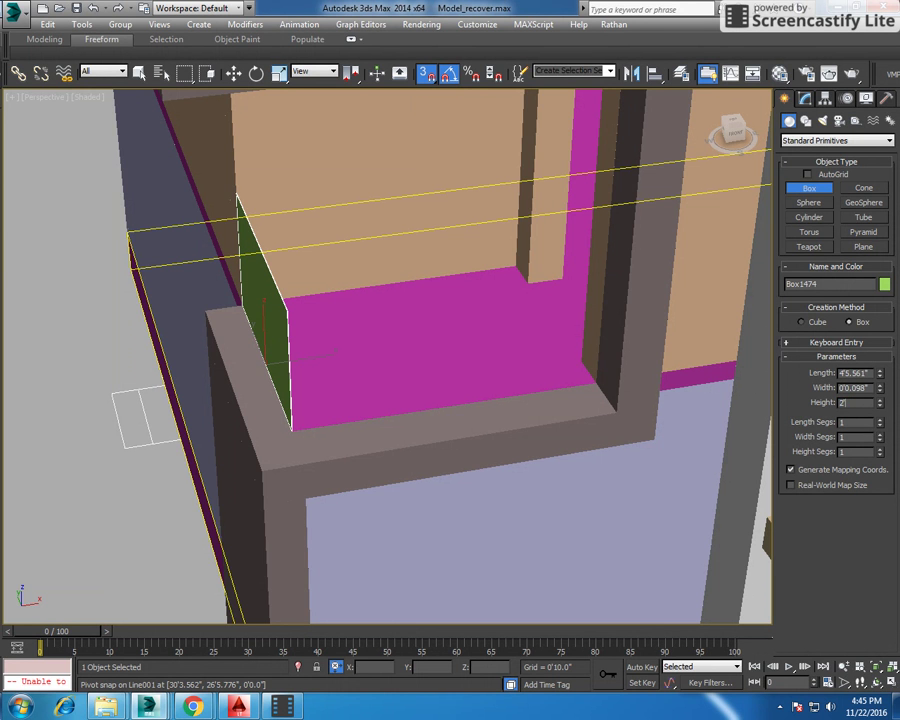
pyautogui.write('0')
pyautogui.press('Return')
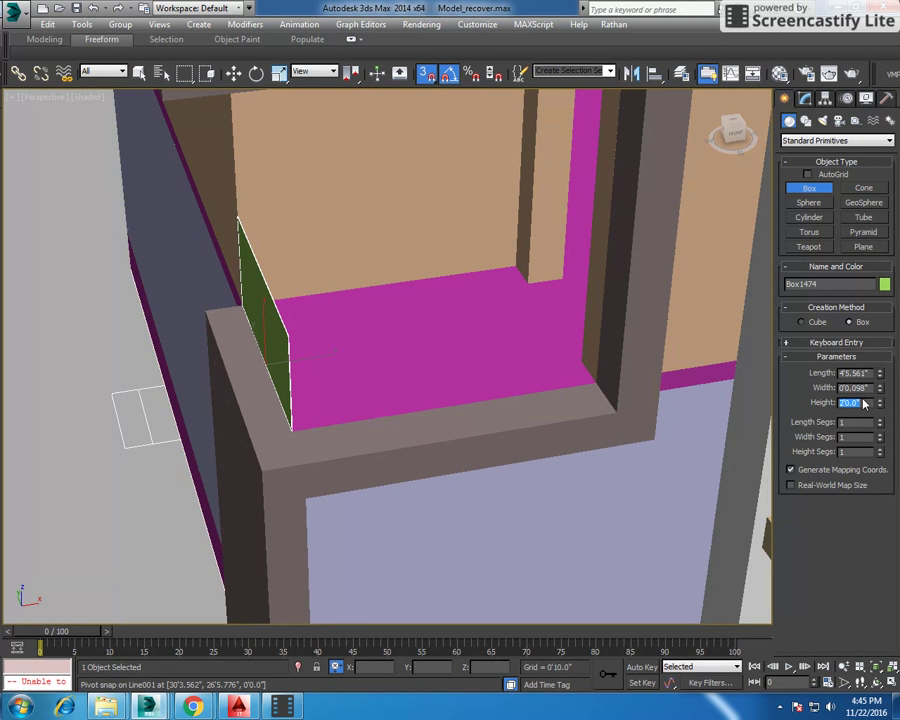
pyautogui.write('10')
pyautogui.press('Return')
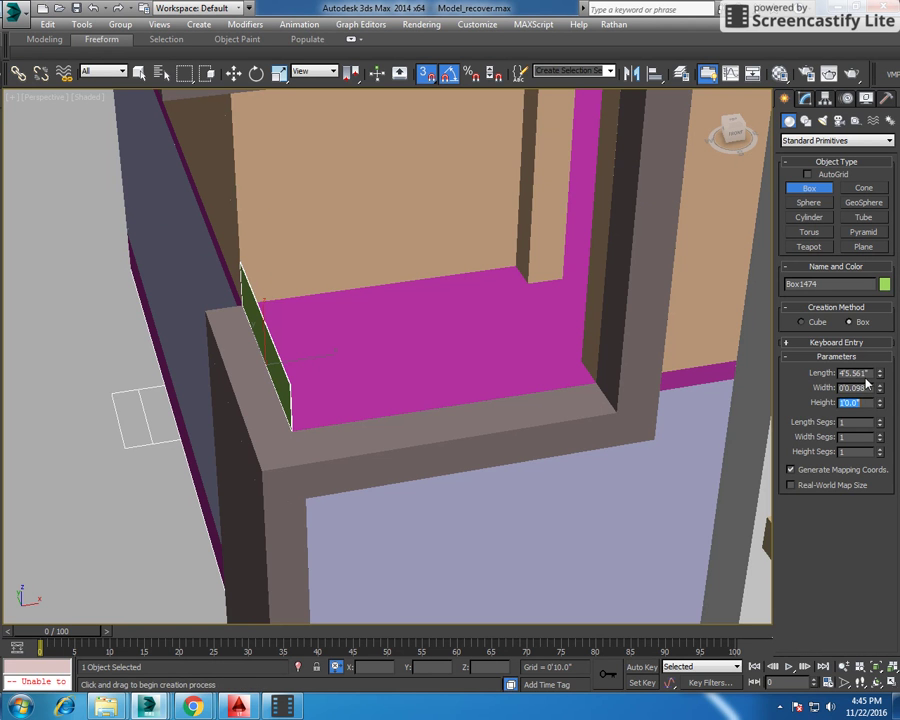
pyautogui.doubleClick(868, 387)
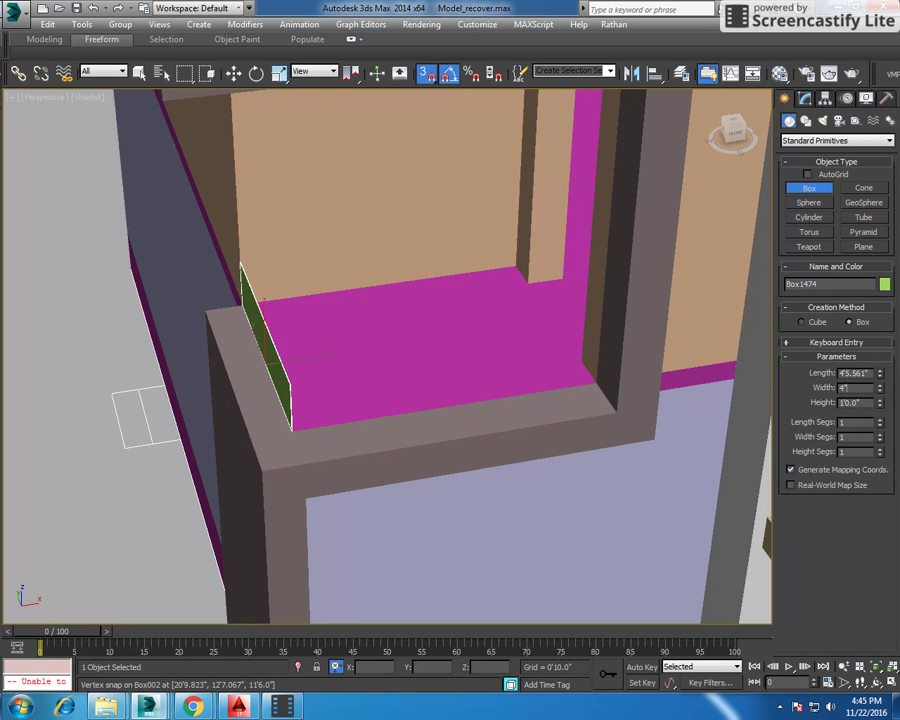
pyautogui.write('4')
pyautogui.press('Return')
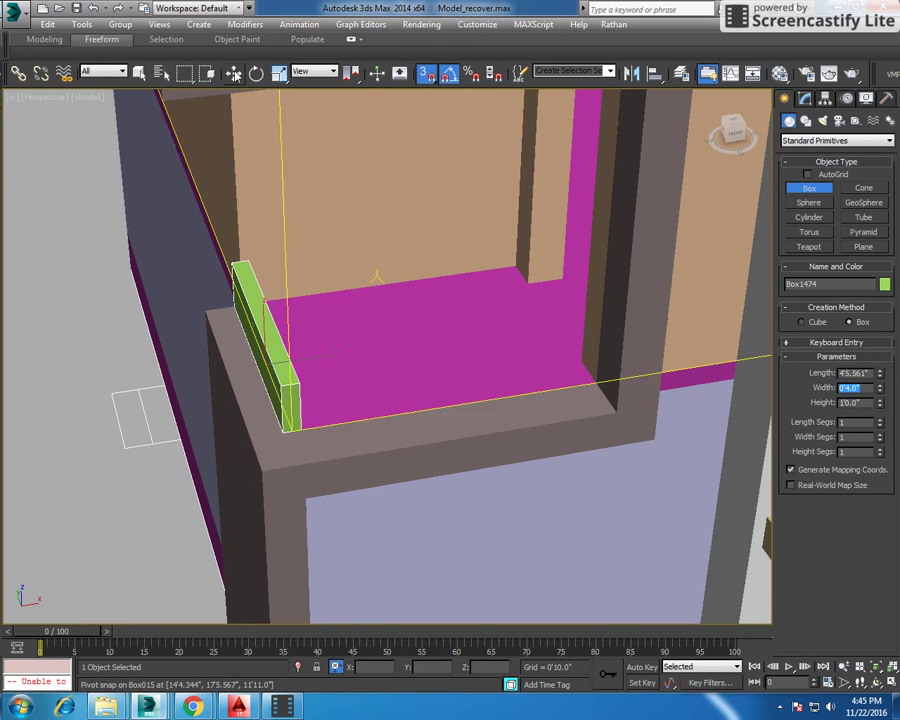
pyautogui.press('w')
pyautogui.moveTo(276, 426); pyautogui.dragTo(286, 428)
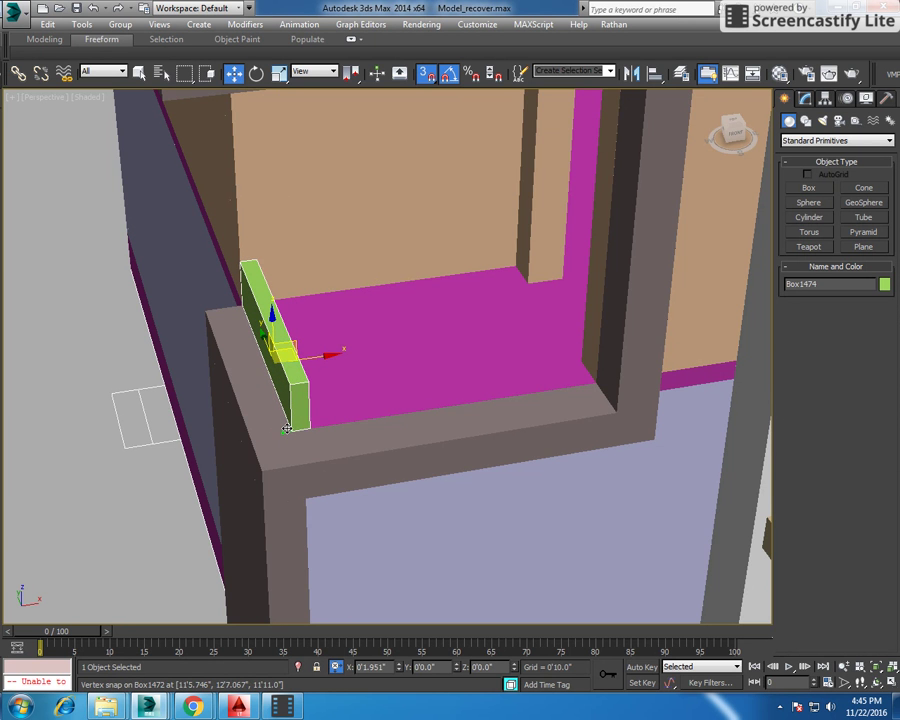
# Isolate the new box and clone a copy beside it
pyautogui.rightClick(286, 428)
pyautogui.click(340, 360)
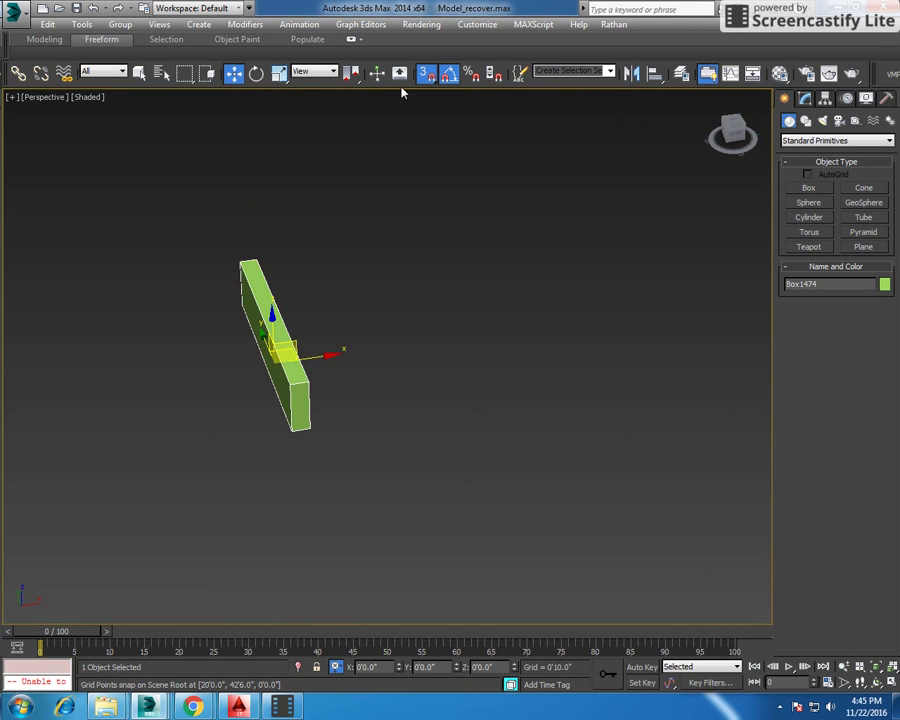
pyautogui.click(425, 74)
pyautogui.keyDown('shift'); pyautogui.moveTo(331, 352); pyautogui.dragTo(428, 340); pyautogui.keyUp('shift')
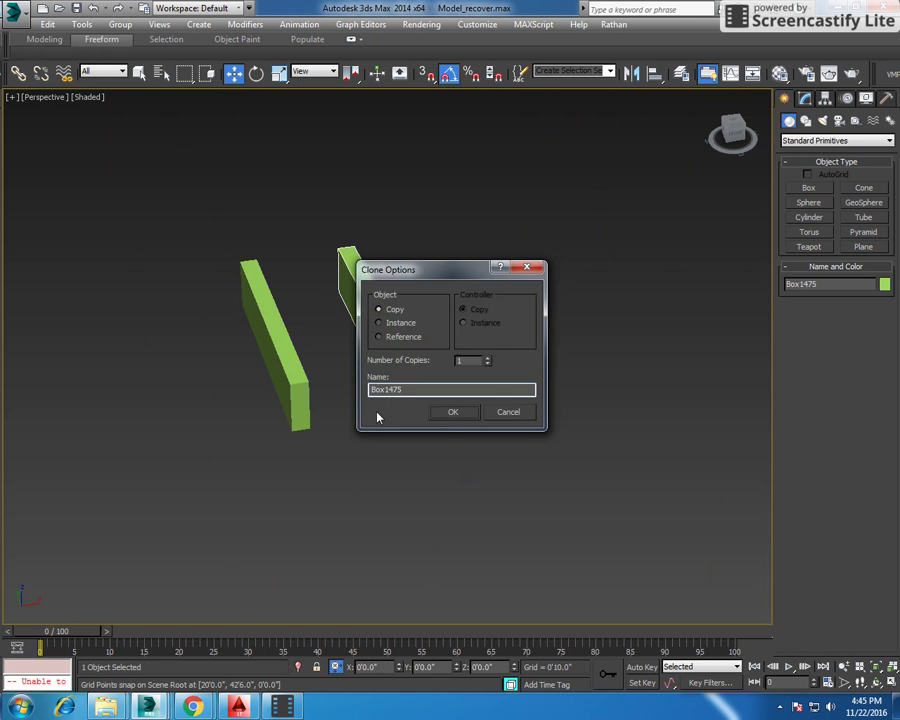
pyautogui.click(450, 414)
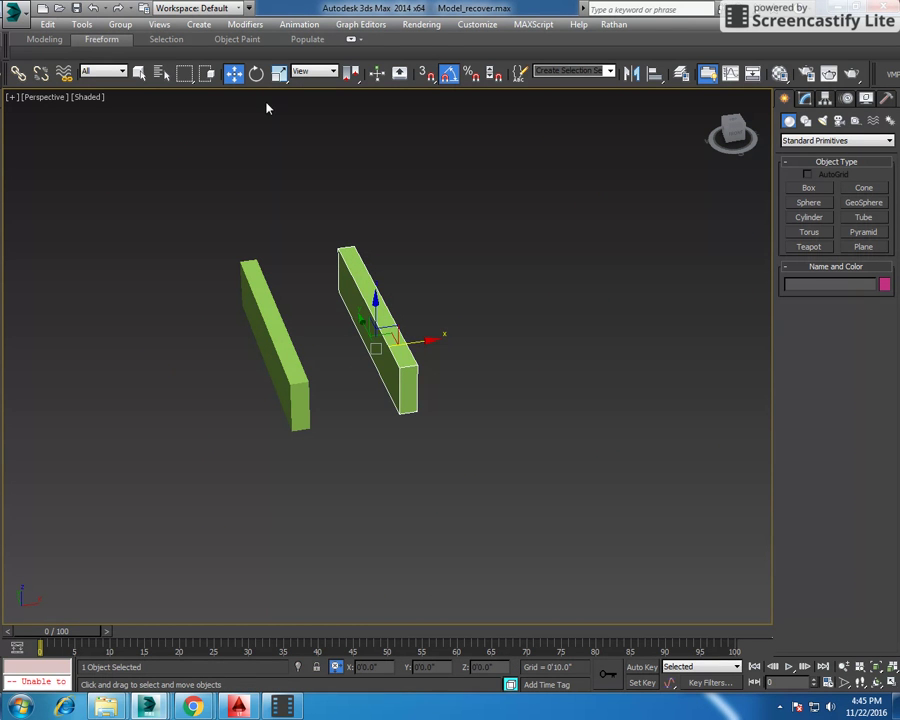
# Rotate the copy 90° and snap it to the first box's corner, forming an L
pyautogui.press('e')
pyautogui.moveTo(371, 376); pyautogui.dragTo(433, 382)
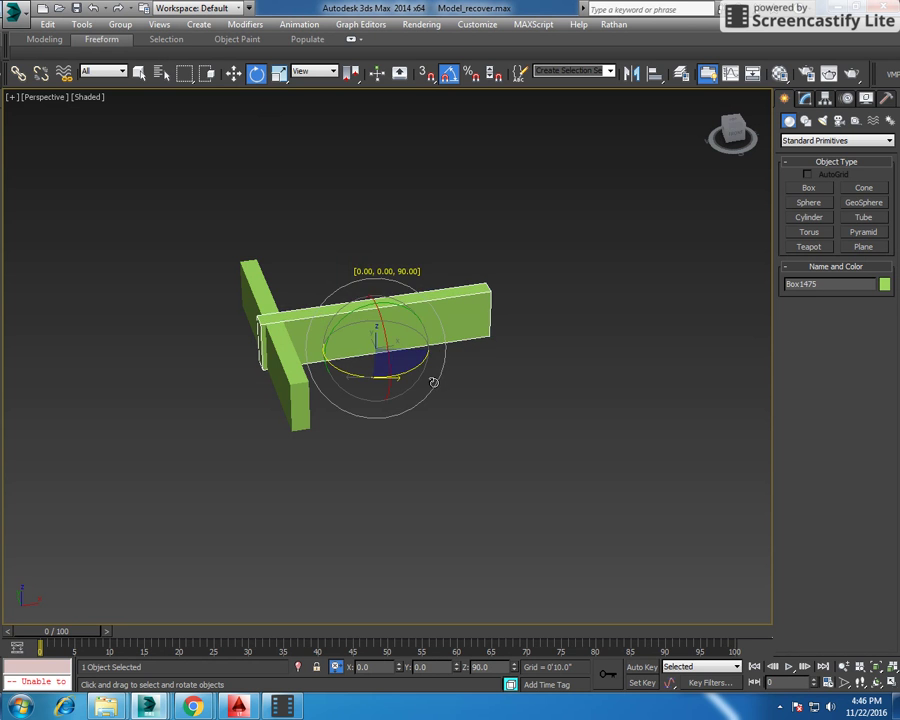
pyautogui.click(233, 73)
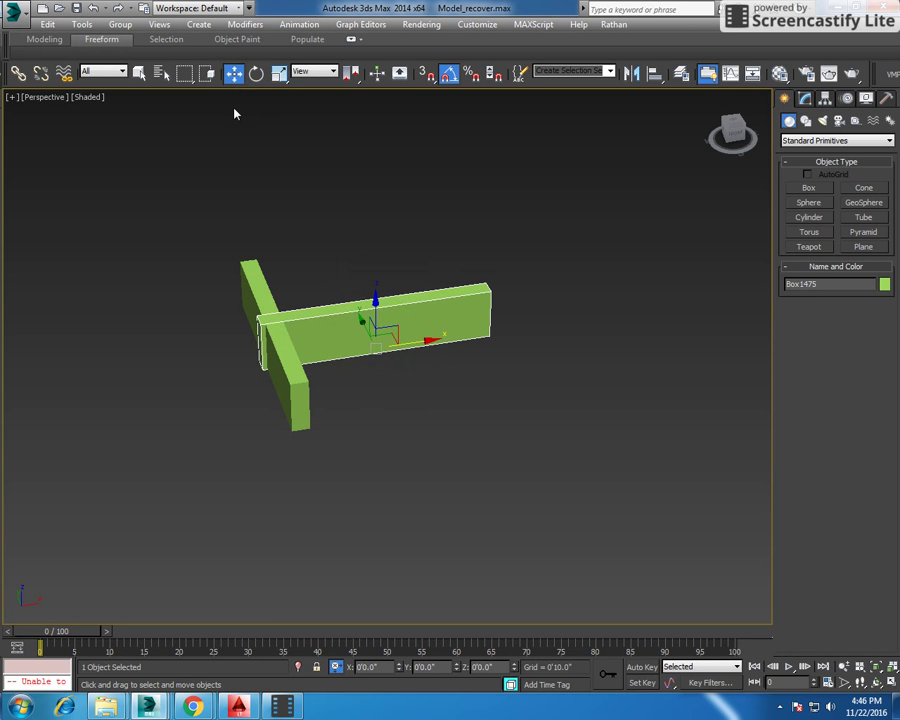
pyautogui.click(424, 73)
pyautogui.moveTo(256, 327); pyautogui.dragTo(307, 374)
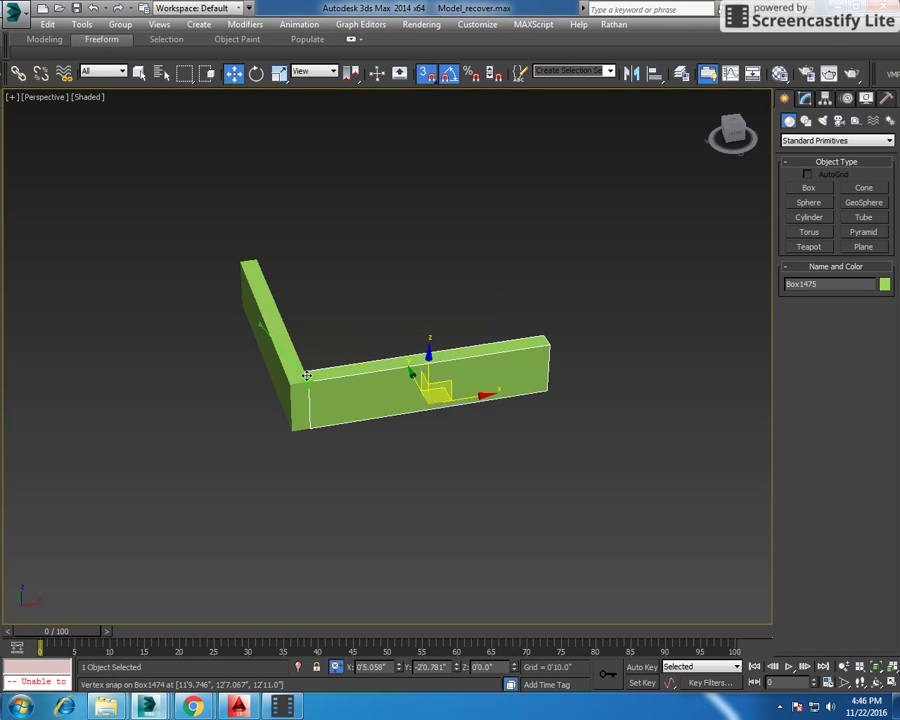
# Unhide all objects and convert the front box to Editable Poly
pyautogui.click(377, 308)
pyautogui.rightClick(402, 305)
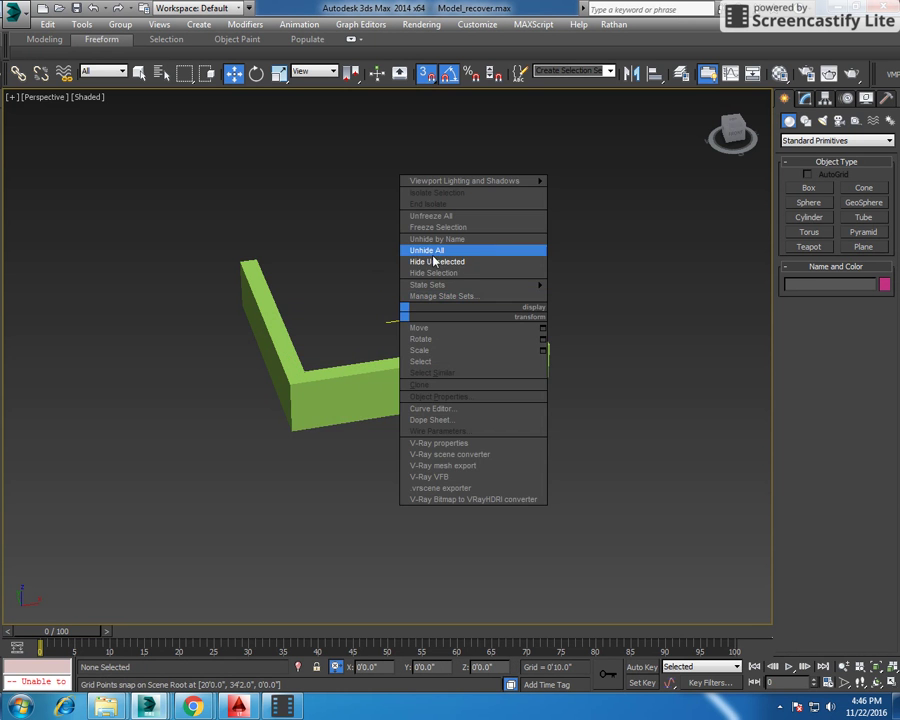
pyautogui.click(432, 249)
pyautogui.click(470, 366)
pyautogui.rightClick(471, 363)
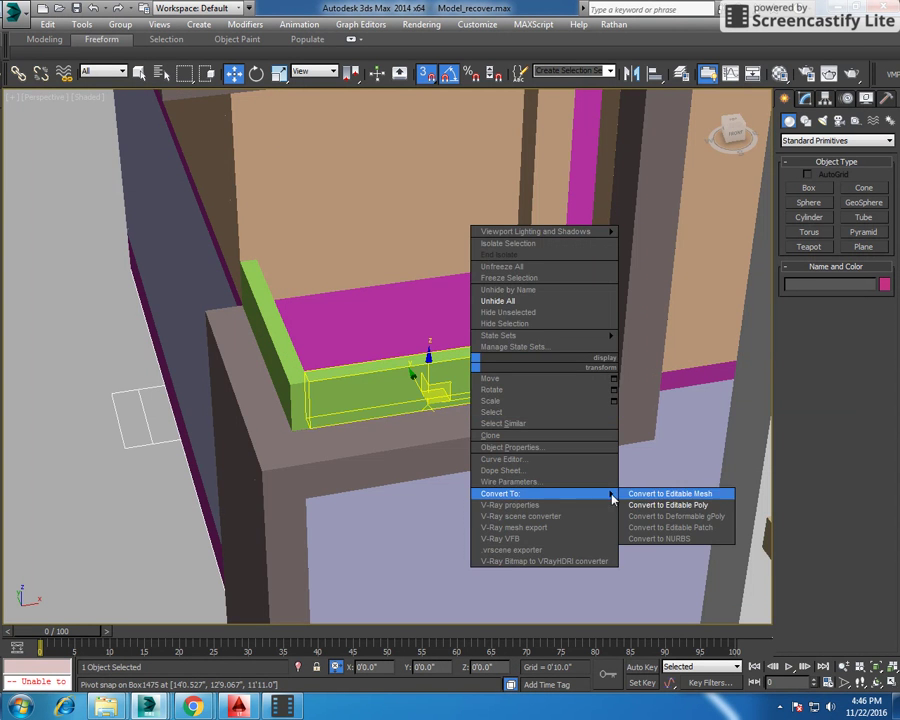
pyautogui.click(660, 505)
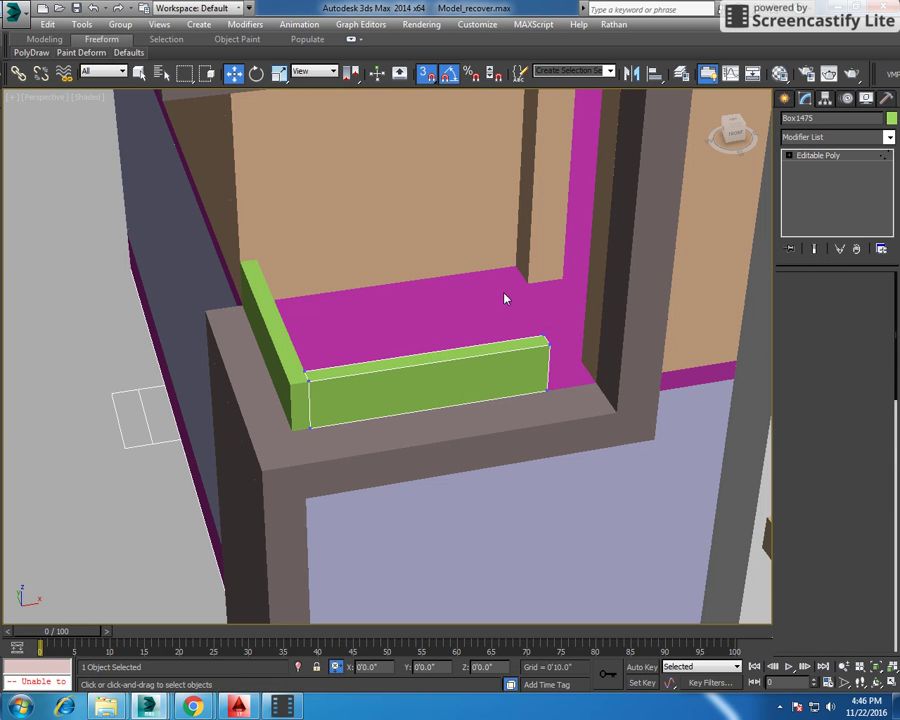
# Stretch the front piece's end vertices to the far wall, then select both pieces
pyautogui.press('1')
pyautogui.moveTo(503, 293); pyautogui.dragTo(657, 519)
pyautogui.moveTo(401, 674); pyautogui.dragTo(396, 588)
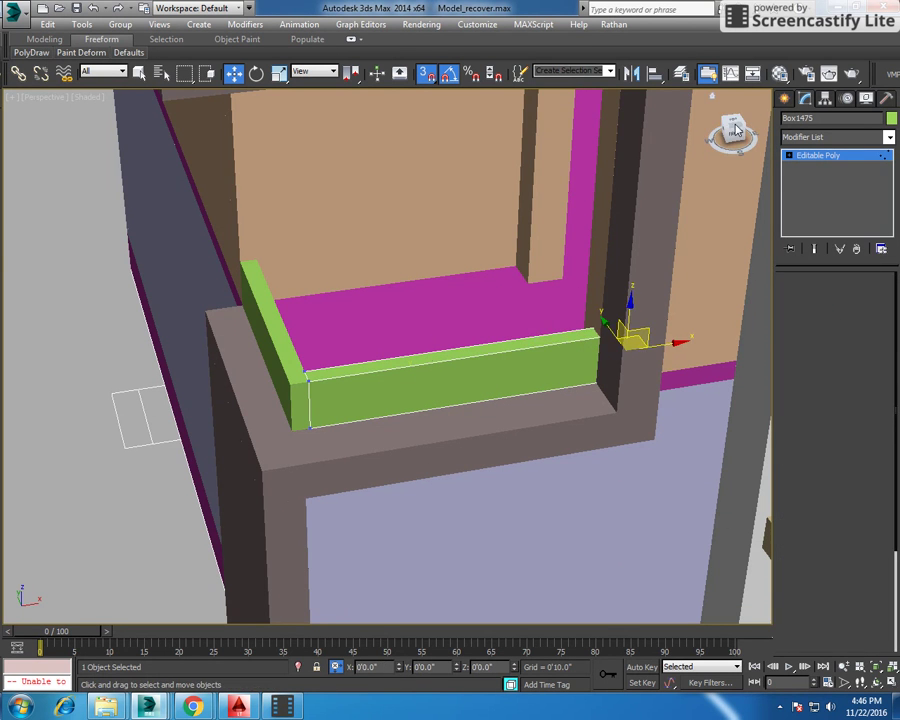
pyautogui.click(26, 176)
pyautogui.click(248, 337)
pyautogui.keyDown('ctrl'); pyautogui.click(366, 396); pyautogui.keyUp('ctrl')
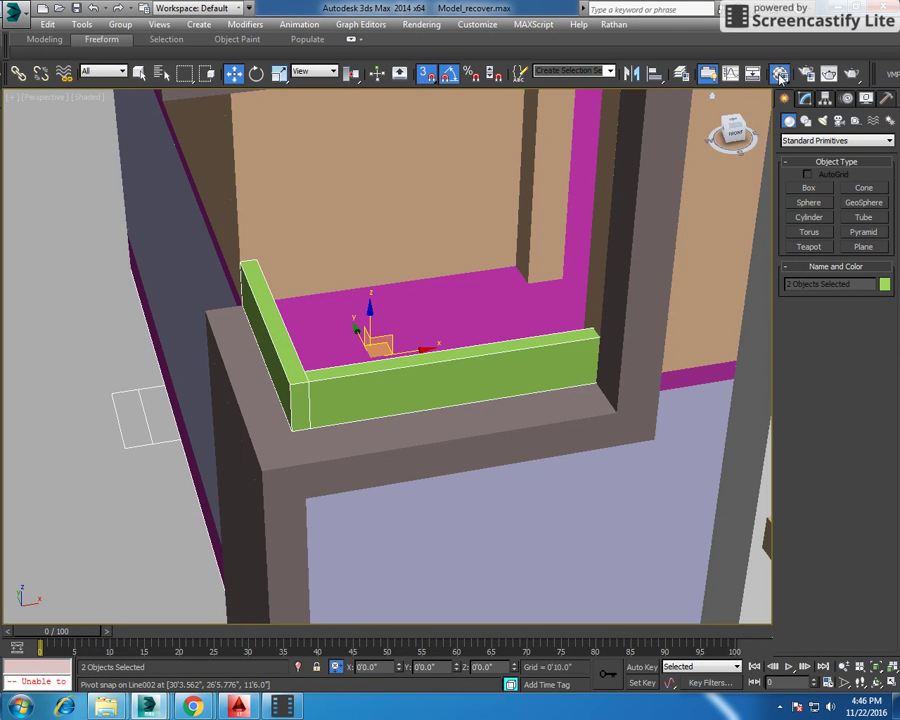
# Apply the white material to both parapet pieces and switch to the Camera007 view
pyautogui.click(781, 76)
pyautogui.click(50, 166)
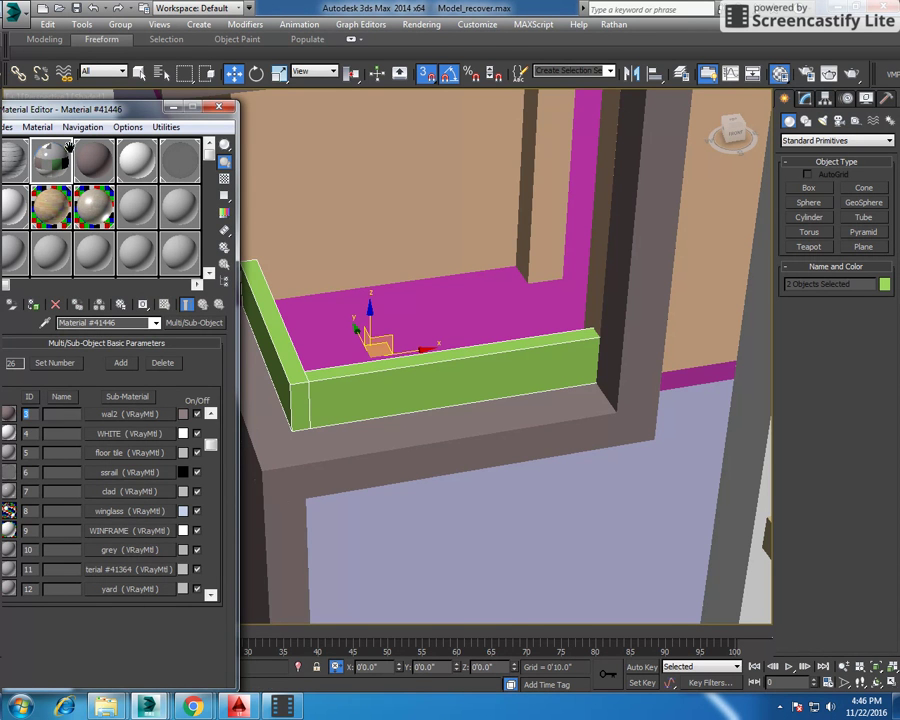
pyautogui.moveTo(50, 106); pyautogui.dragTo(291, 46)
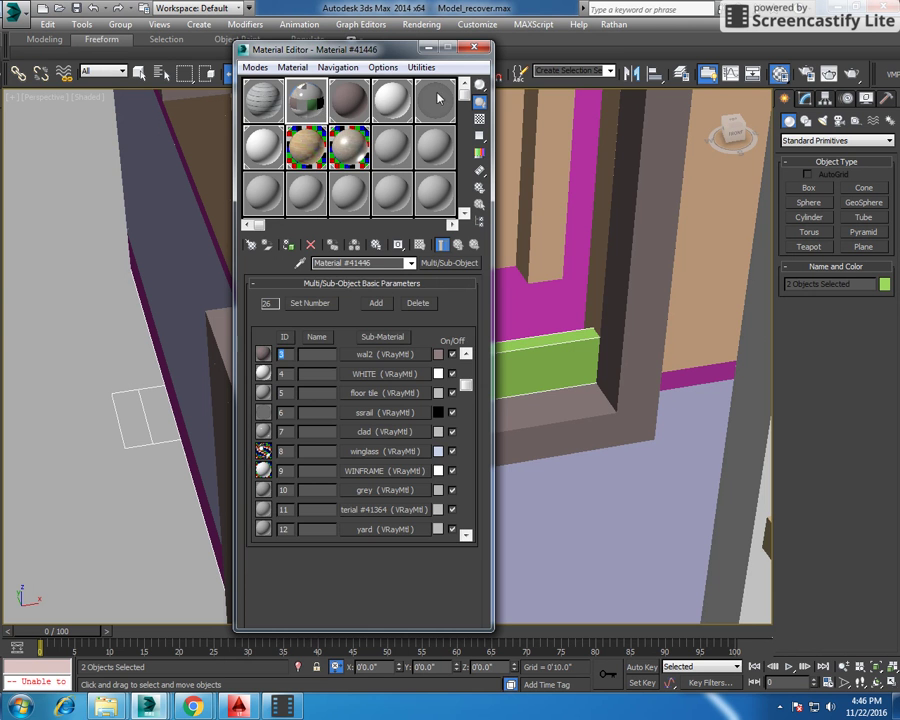
pyautogui.click(392, 98)
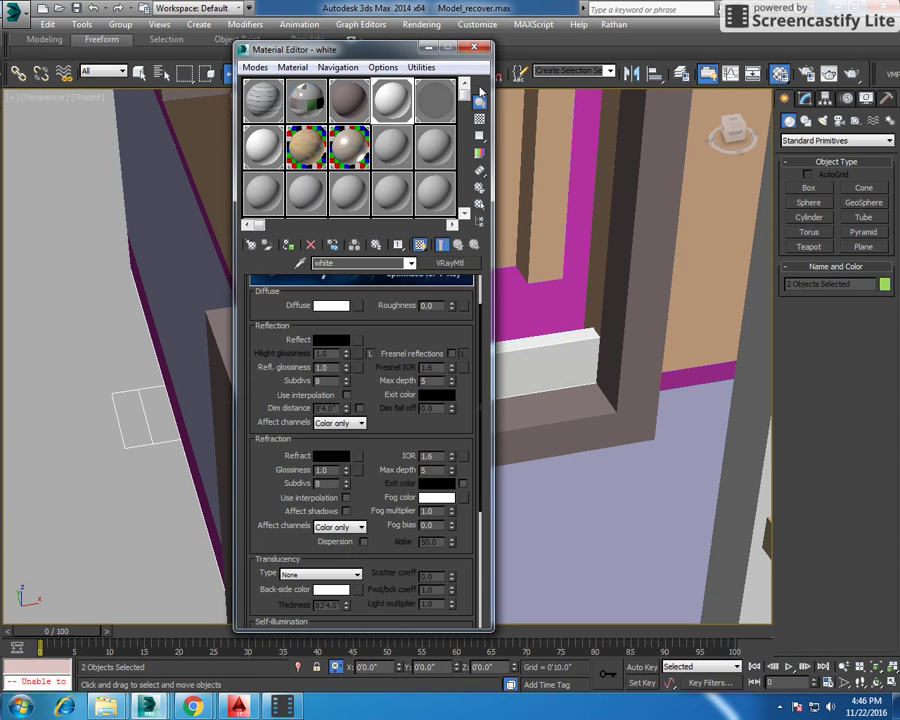
pyautogui.press('m')
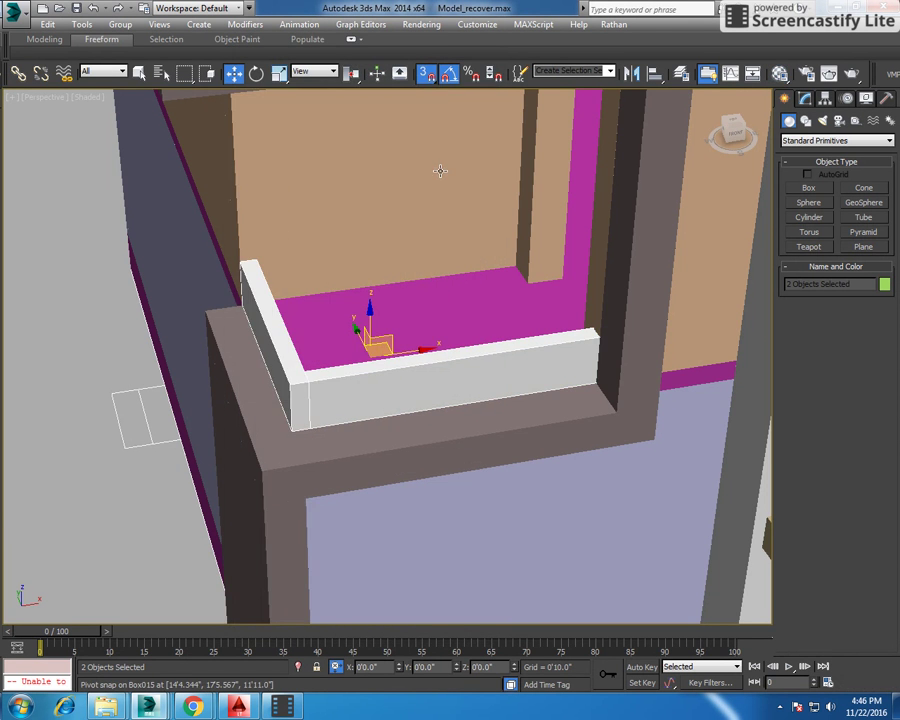
pyautogui.press('c')
pyautogui.click(100, 187)
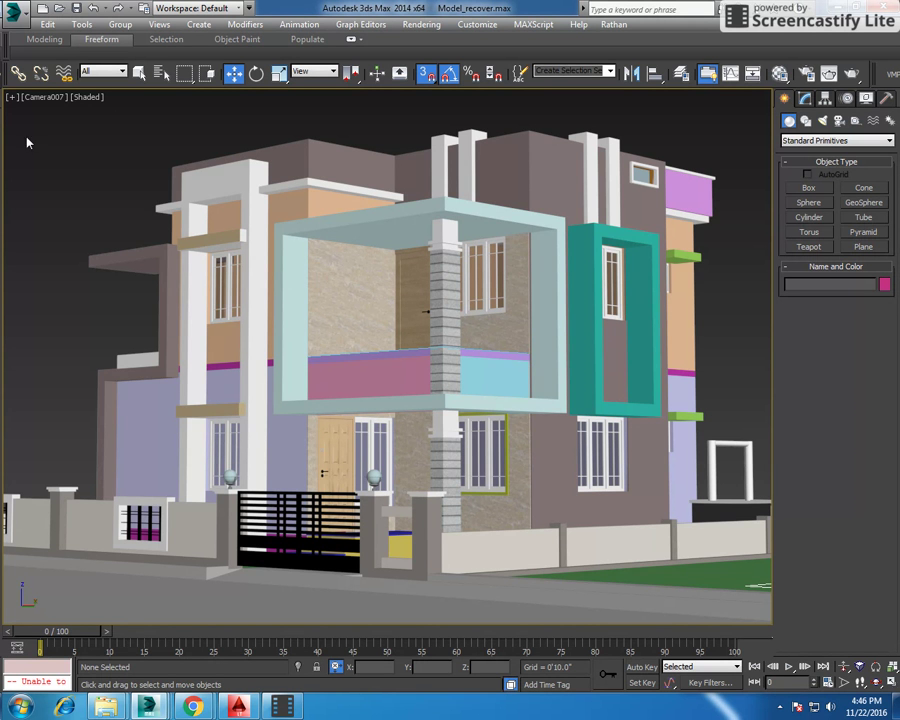
# Isolate the teal window frame and its wall with Hide Unselected
pyautogui.click(40, 96)
pyautogui.click(90, 149)
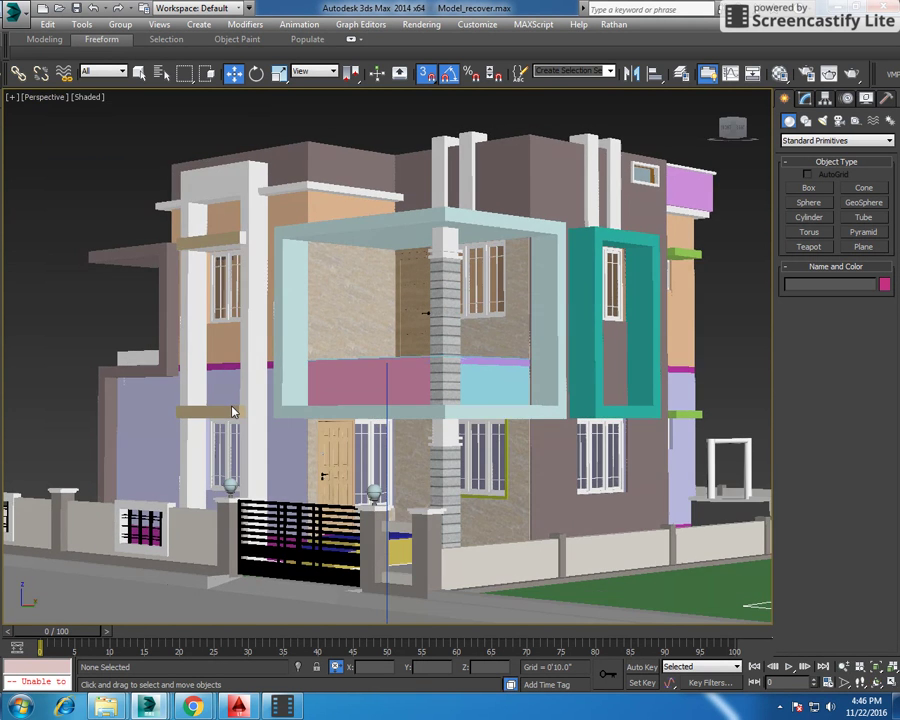
pyautogui.moveTo(232, 411)
pyautogui.keyDown('alt'); pyautogui.mouseDown(button='middle')
pyautogui.moveTo(299, 440)
pyautogui.moveTo(269, 407)
pyautogui.moveTo(220, 428)
pyautogui.moveTo(265, 401)
pyautogui.moveTo(324, 412)
pyautogui.moveTo(183, 276)
pyautogui.moveTo(606, 385)
pyautogui.mouseUp(button='middle'); pyautogui.keyUp('alt')
pyautogui.scroll(3, 606, 385)
pyautogui.click(607, 454)
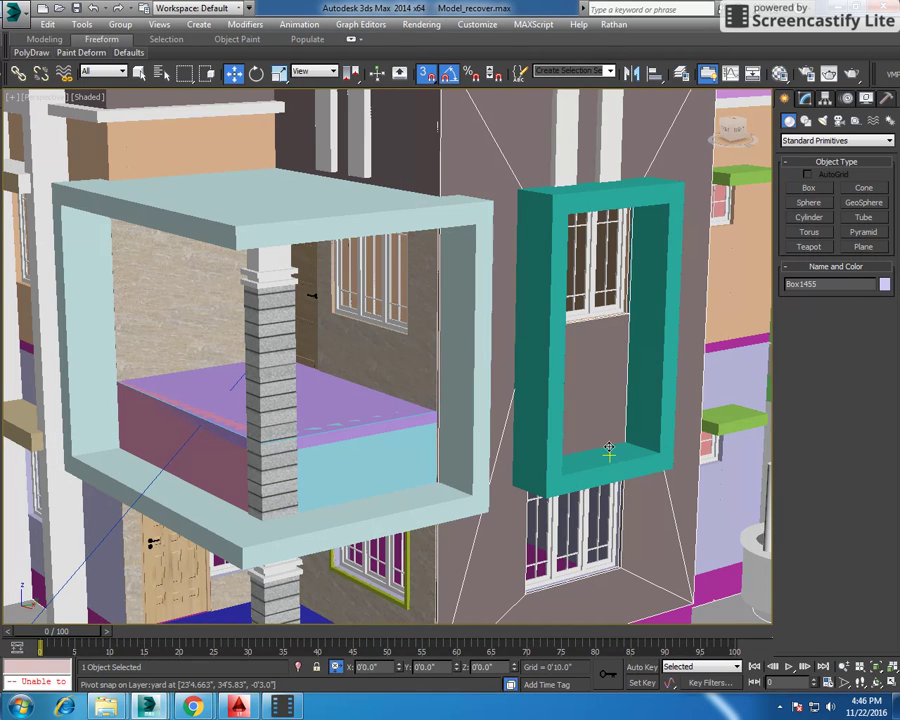
pyautogui.keyDown('ctrl'); pyautogui.click(607, 454); pyautogui.keyUp('ctrl')
pyautogui.rightClick(607, 452)
pyautogui.click(643, 403)
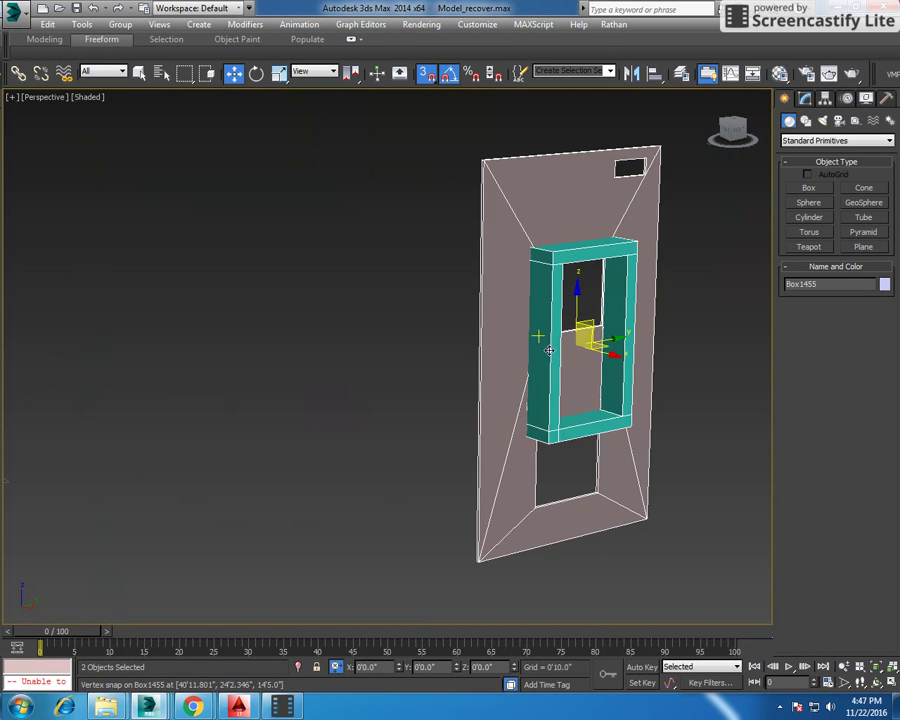
# Create a box filling the lower window opening with a 0'4" width
pyautogui.scroll(-3, 560, 330)
pyautogui.keyDown('alt'); pyautogui.moveTo(560, 330); pyautogui.dragTo(343, 402, button='middle'); pyautogui.keyUp('alt')
pyautogui.click(343, 402)
pyautogui.scroll(4, 616, 342)
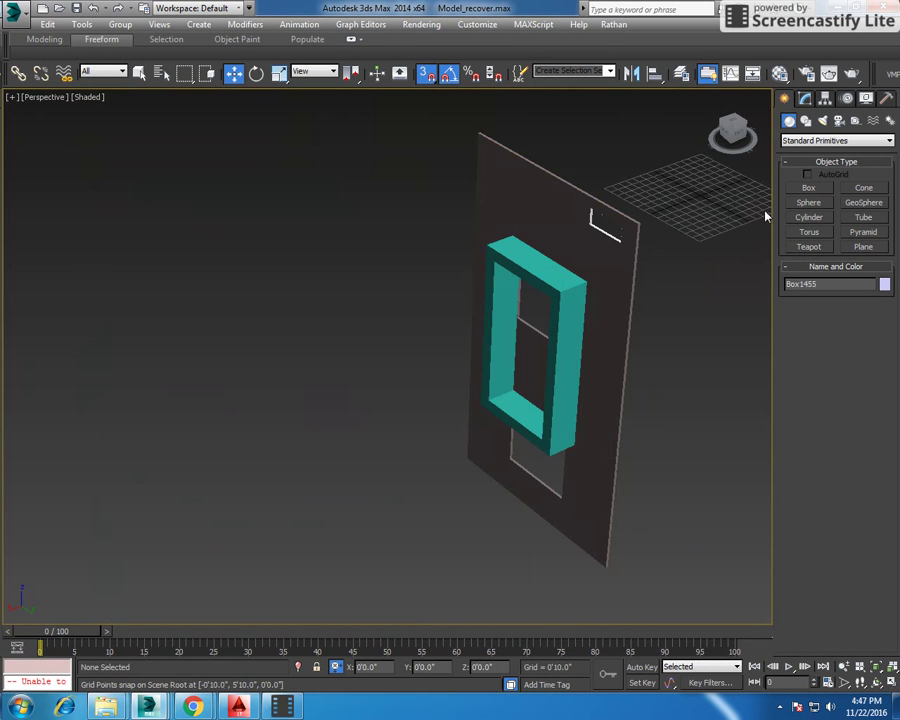
pyautogui.click(808, 187)
pyautogui.scroll(2, 665, 318)
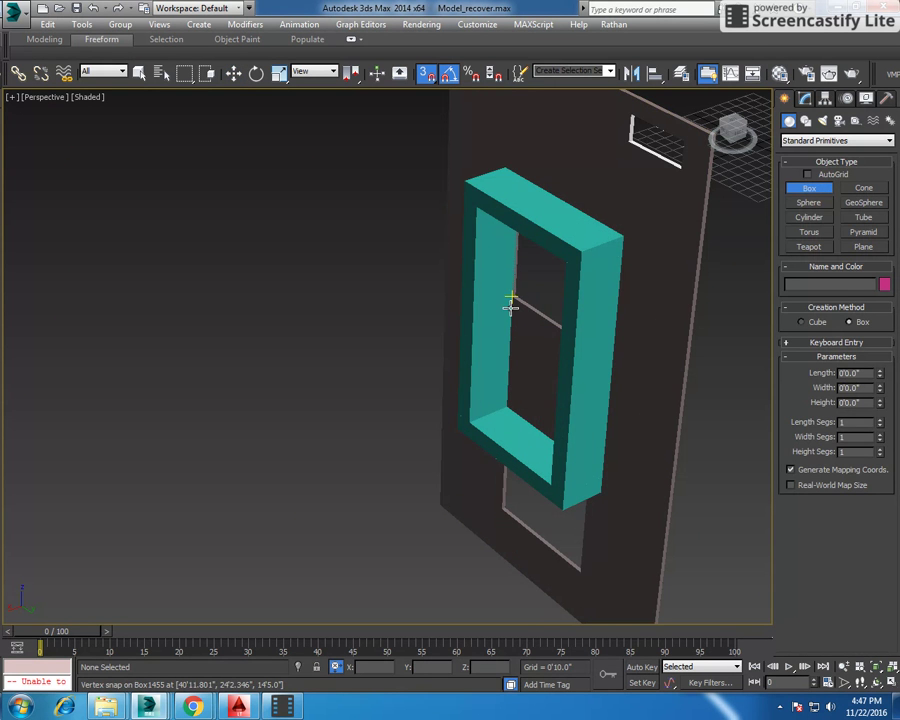
pyautogui.moveTo(508, 304); pyautogui.dragTo(584, 342)
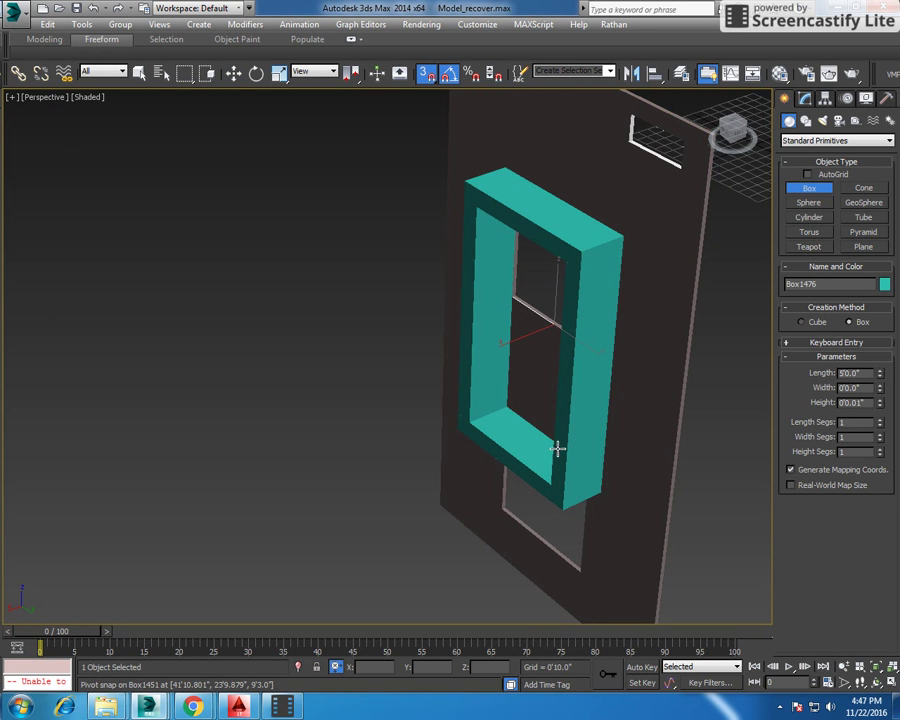
pyautogui.keyDown('alt'); pyautogui.moveTo(544, 428); pyautogui.dragTo(616, 430, button='middle'); pyautogui.keyUp('alt')
pyautogui.click(616, 430)
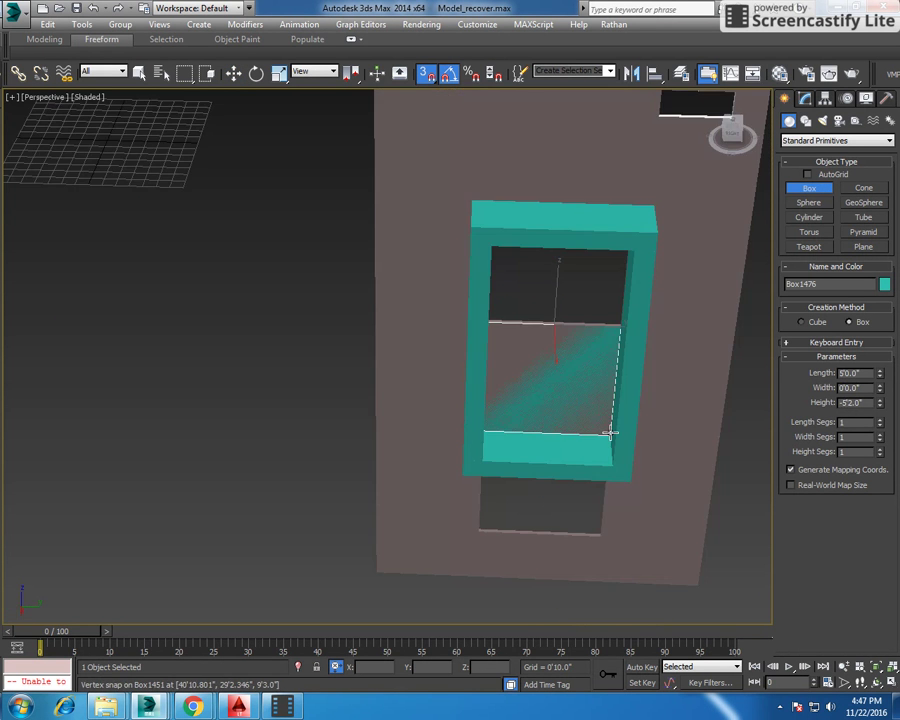
pyautogui.write('4')
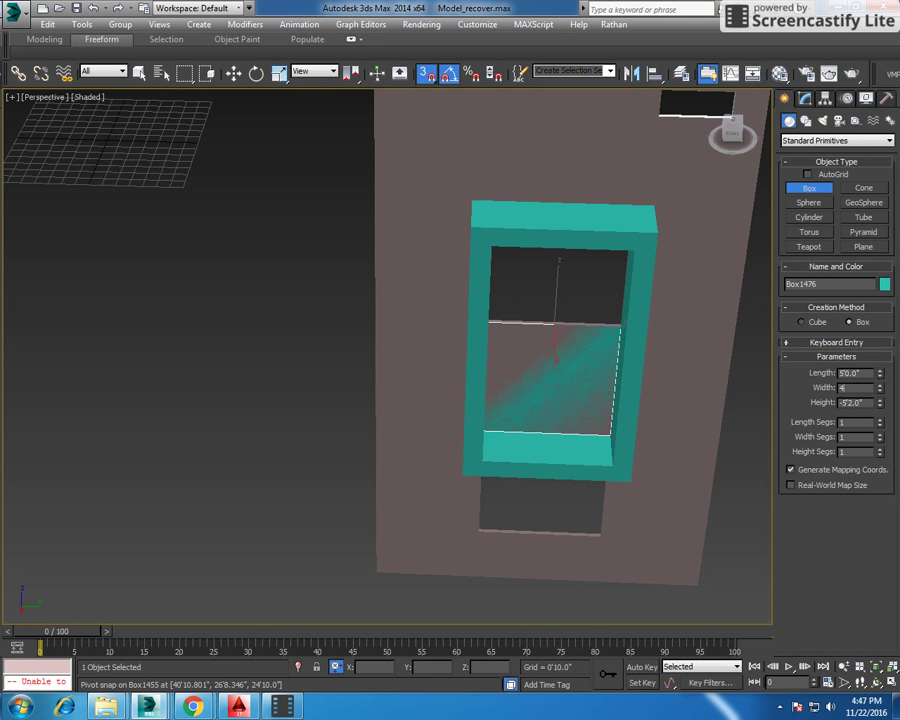
pyautogui.press('Return')
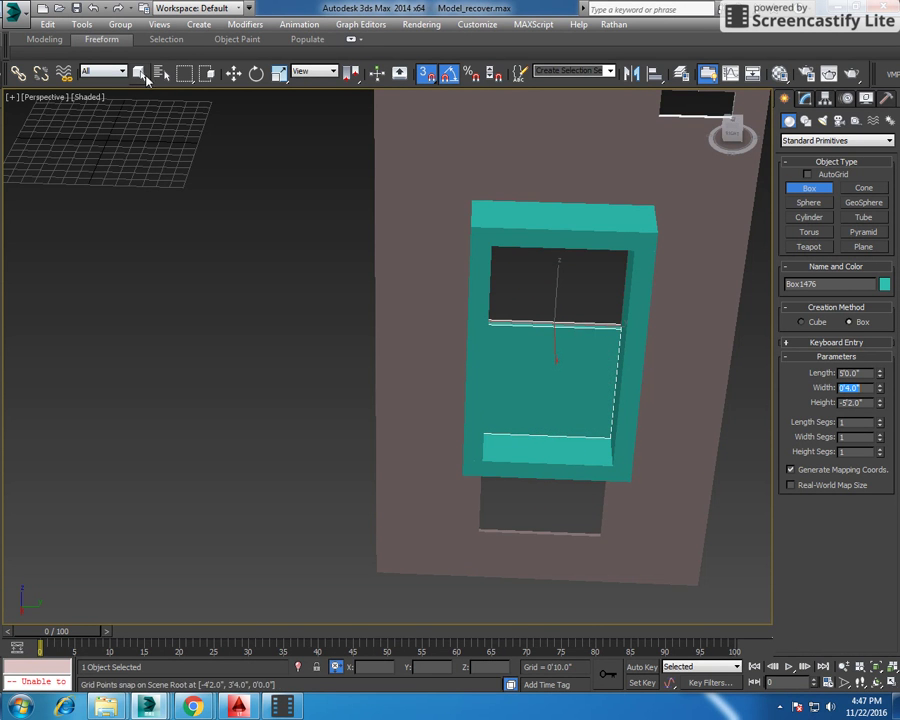
# Unhide all objects, return to Camera007, and select the new slab
pyautogui.moveTo(281, 266)
pyautogui.keyDown('alt'); pyautogui.mouseDown(button='middle')
pyautogui.moveTo(330, 222)
pyautogui.moveTo(253, 133)
pyautogui.mouseUp(button='middle'); pyautogui.keyUp('alt')
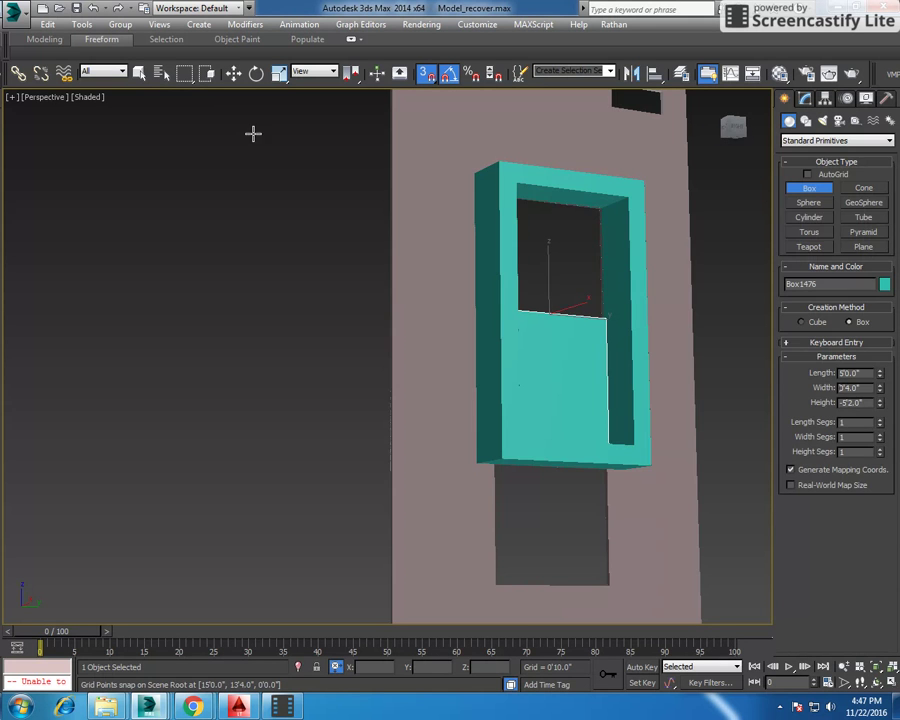
pyautogui.click(233, 73)
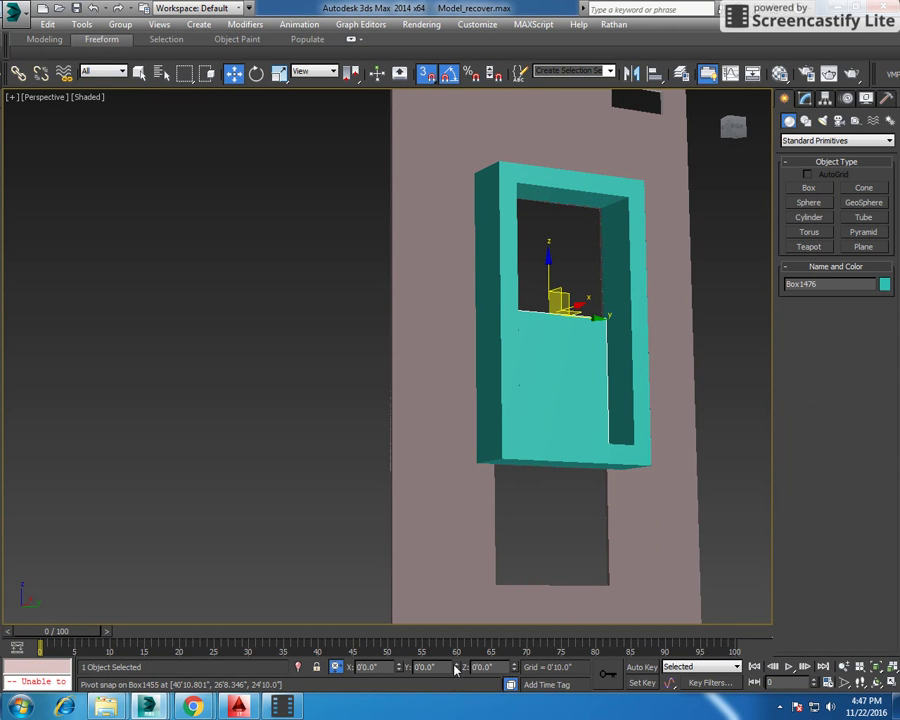
pyautogui.click(279, 392)
pyautogui.rightClick(281, 290)
pyautogui.click(355, 233)
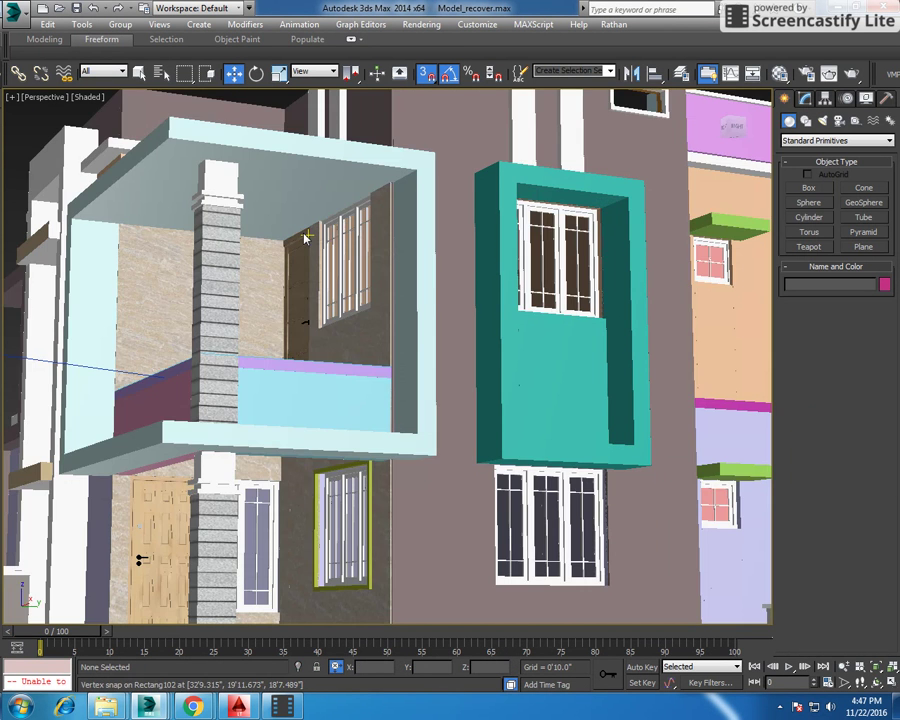
pyautogui.press('c')
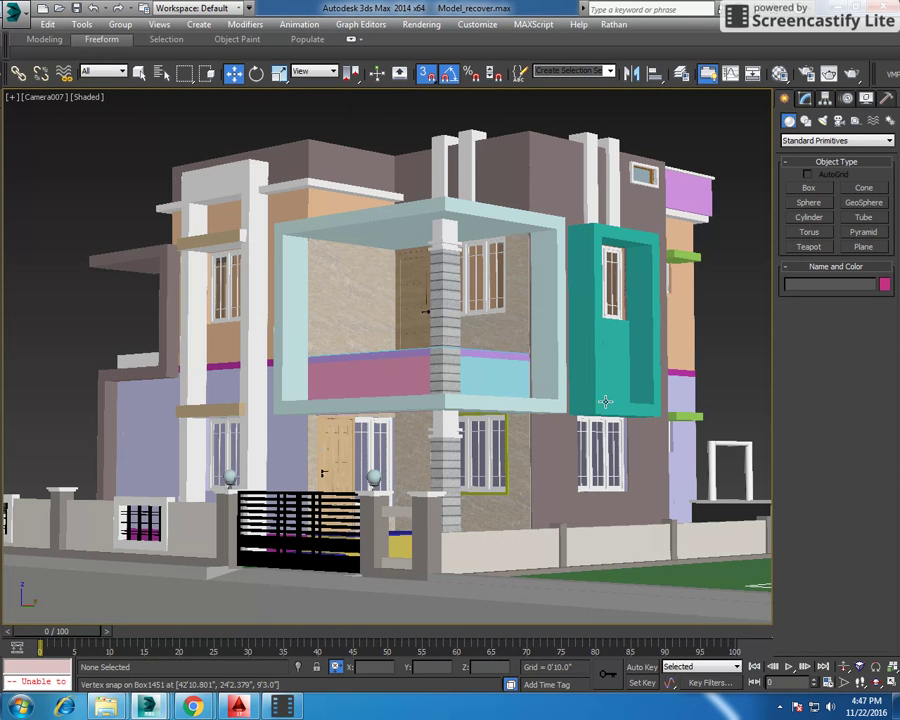
pyautogui.click(610, 330)
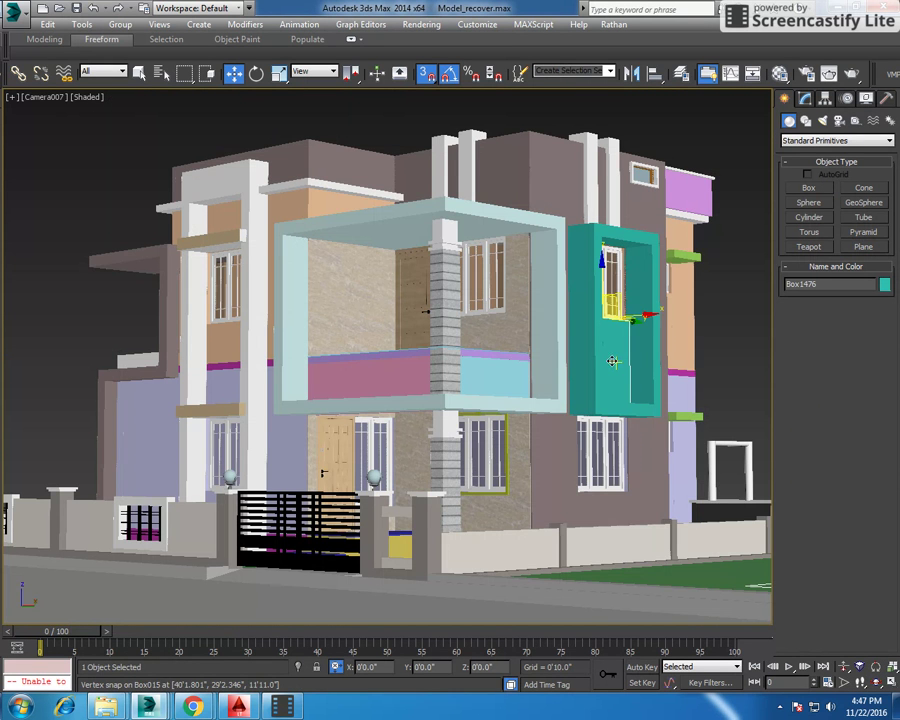
pyautogui.click(779, 75)
# Turn an unused material slot into a VRayMtl
pyautogui.click(262, 192)
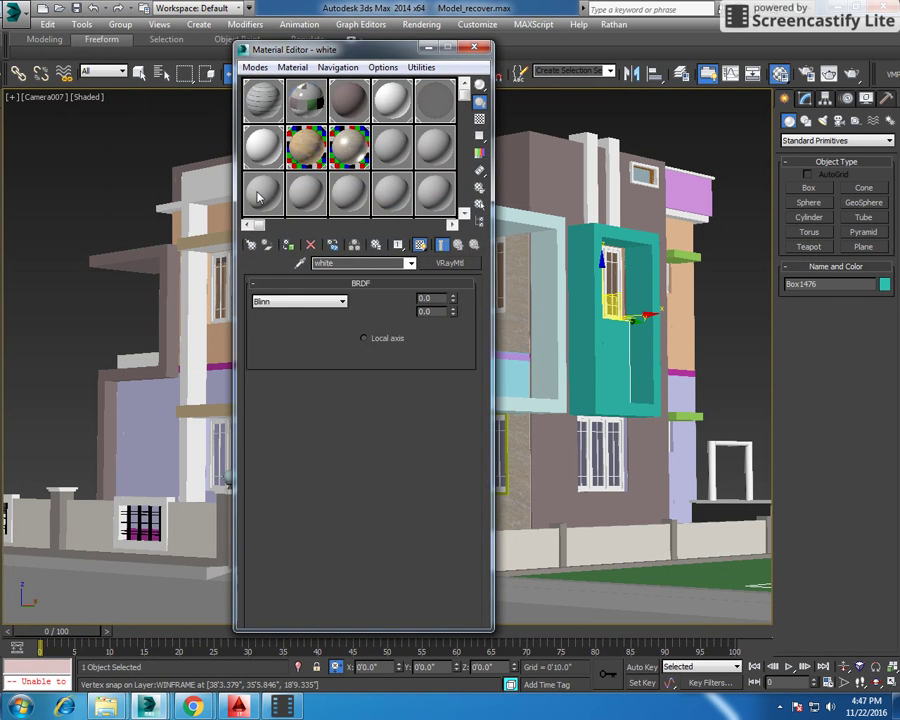
pyautogui.click(250, 248)
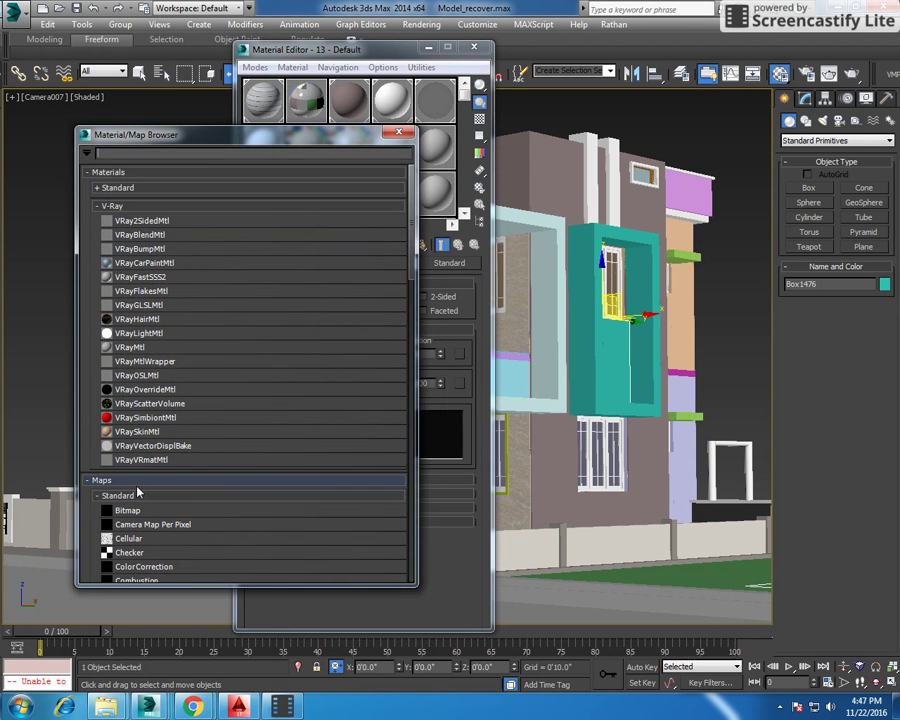
pyautogui.doubleClick(128, 347)
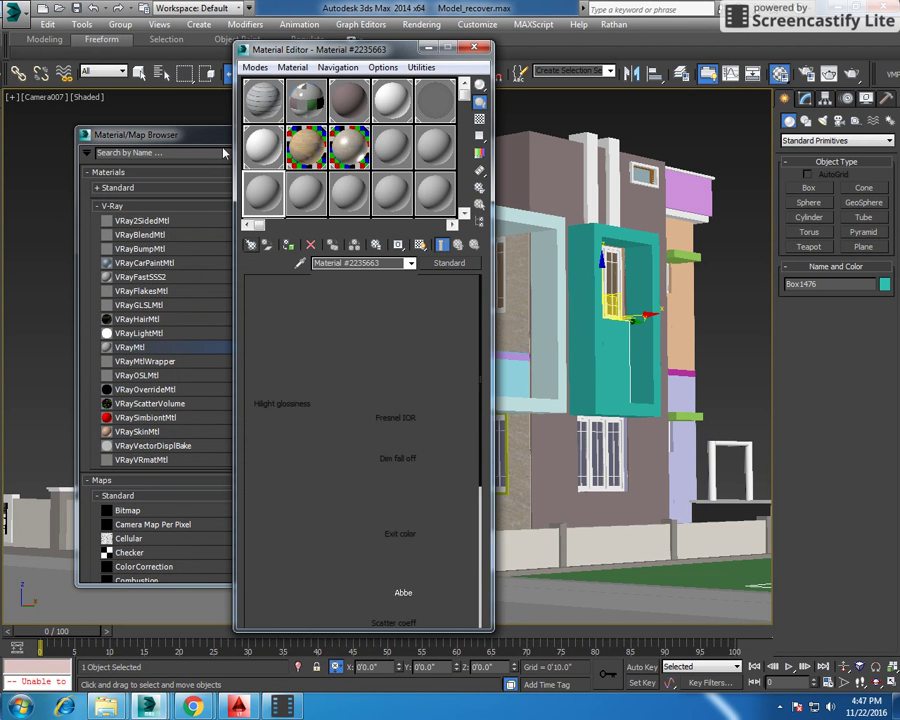
pyautogui.click(160, 134)
pyautogui.click(402, 134)
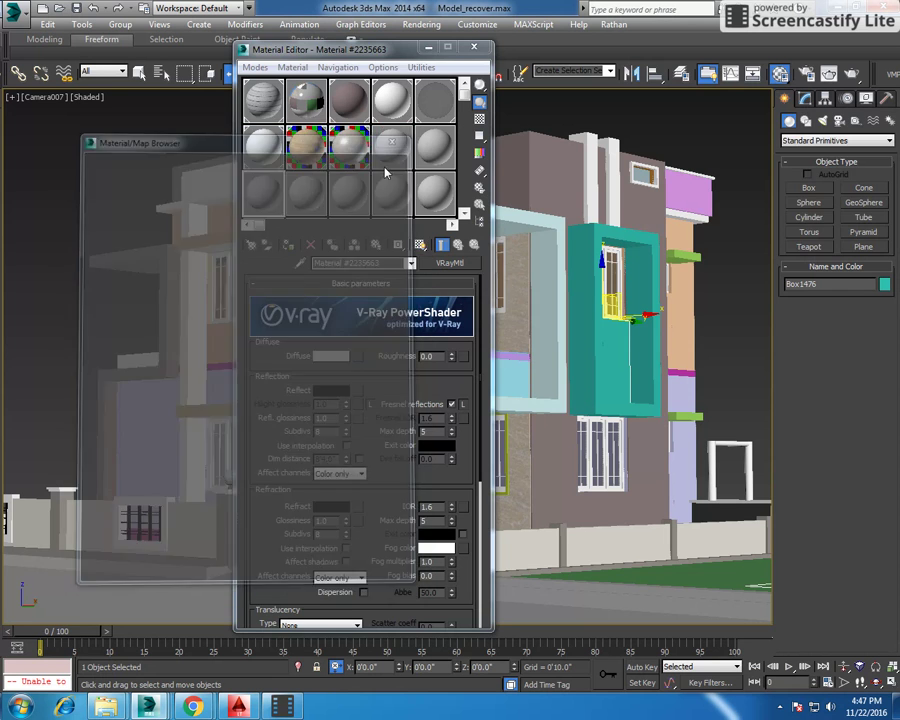
# Load Work\Textures\Brickz\1 (4).jpg as the diffuse bitmap
pyautogui.click(355, 357)
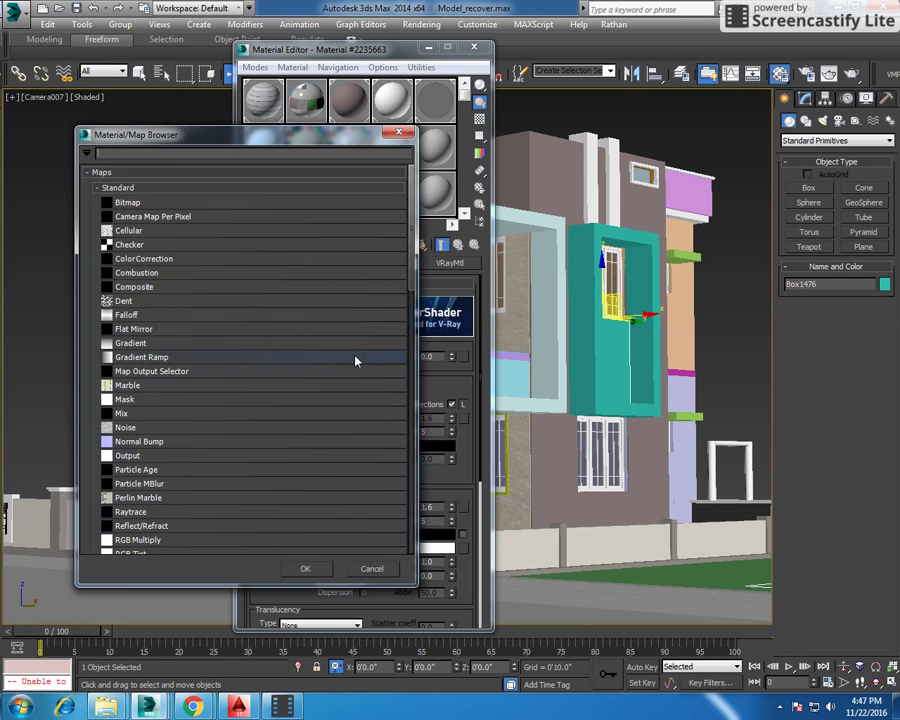
pyautogui.doubleClick(128, 203)
pyautogui.click(213, 58)
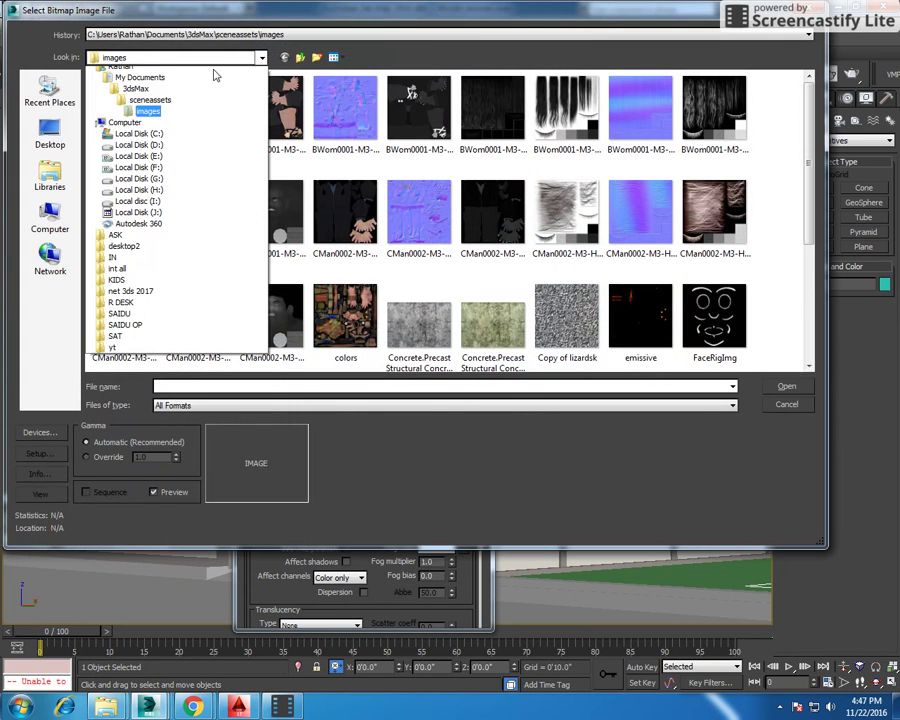
pyautogui.click(150, 200)
pyautogui.doubleClick(112, 135)
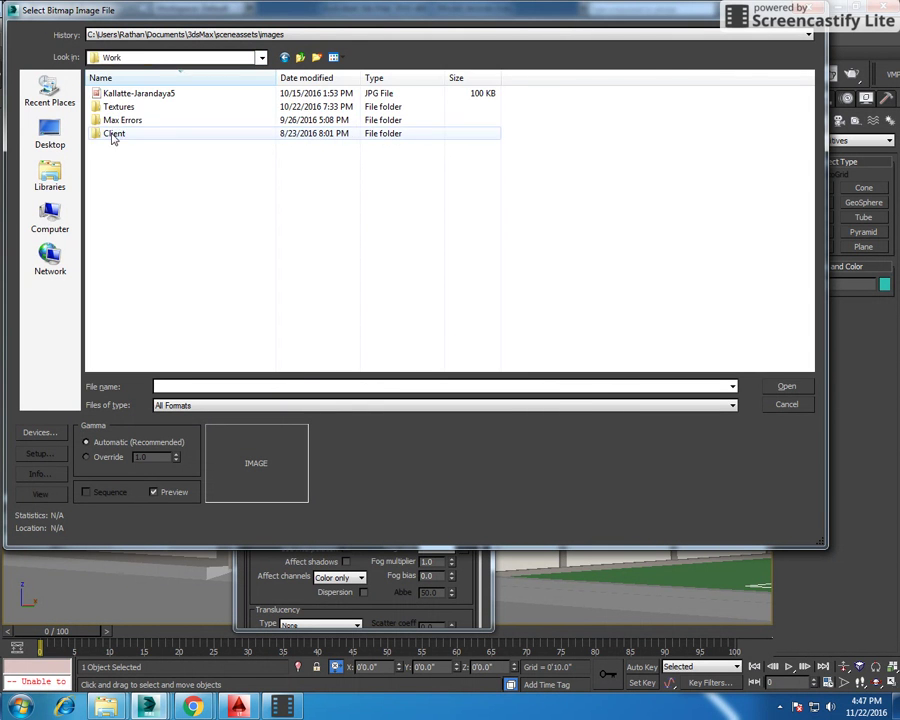
pyautogui.doubleClick(120, 106)
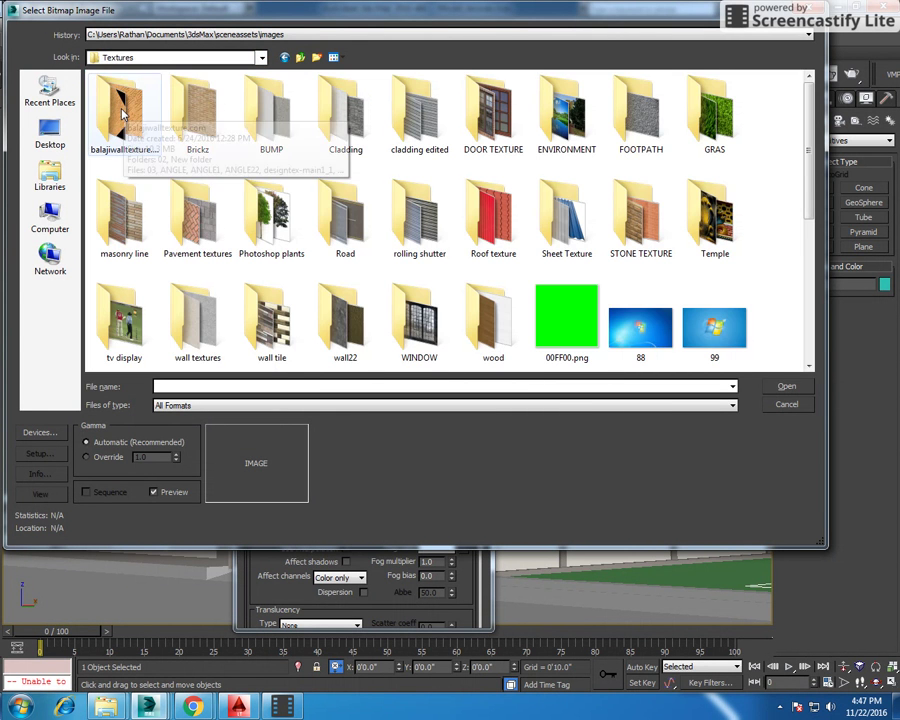
pyautogui.doubleClick(200, 114)
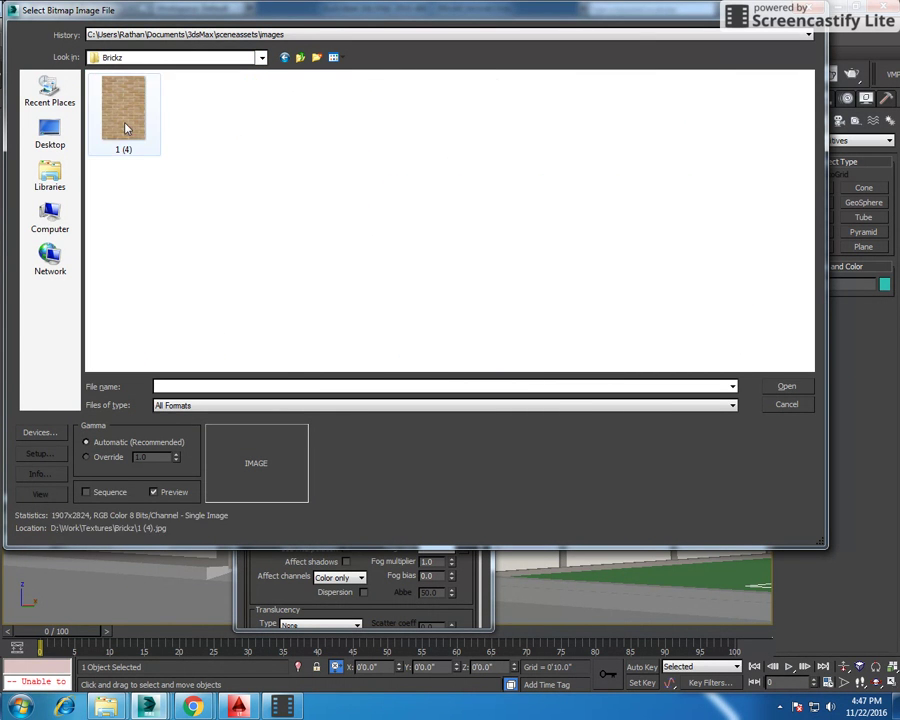
pyautogui.doubleClick(126, 128)
# Return to the material's top level and show the brick texture in the viewport
pyautogui.moveTo(277, 56); pyautogui.dragTo(75, 81)
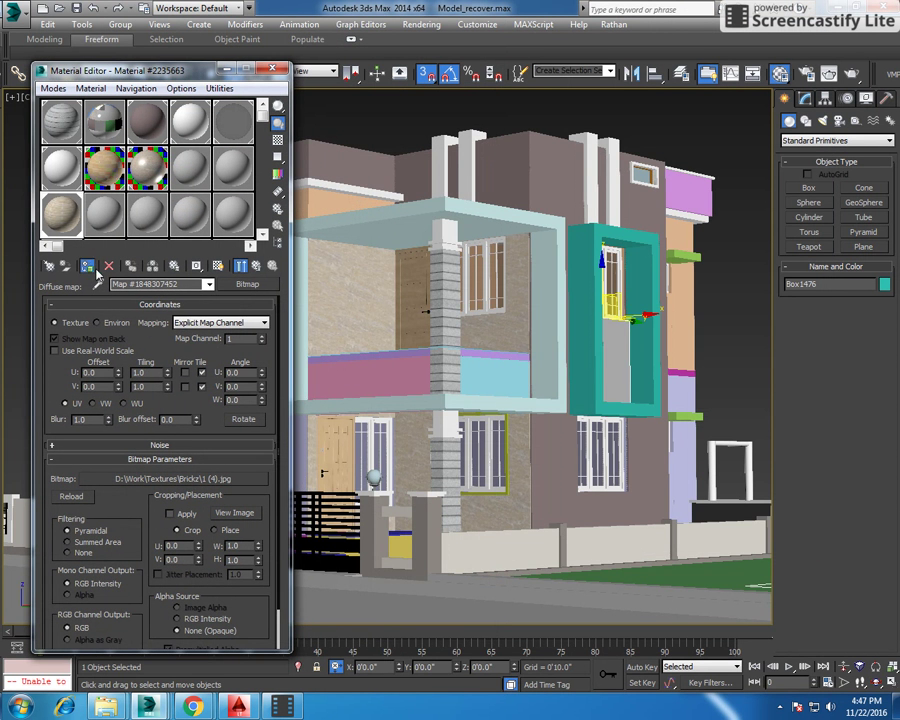
pyautogui.click(219, 267)
pyautogui.click(219, 267)
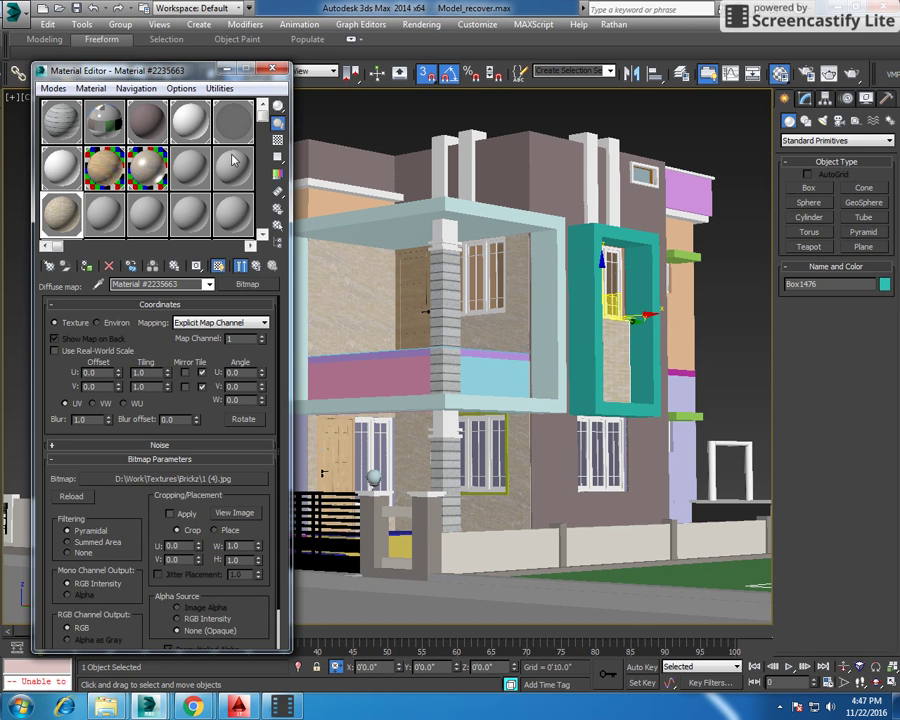
pyautogui.moveTo(134, 76); pyautogui.dragTo(140, 97)
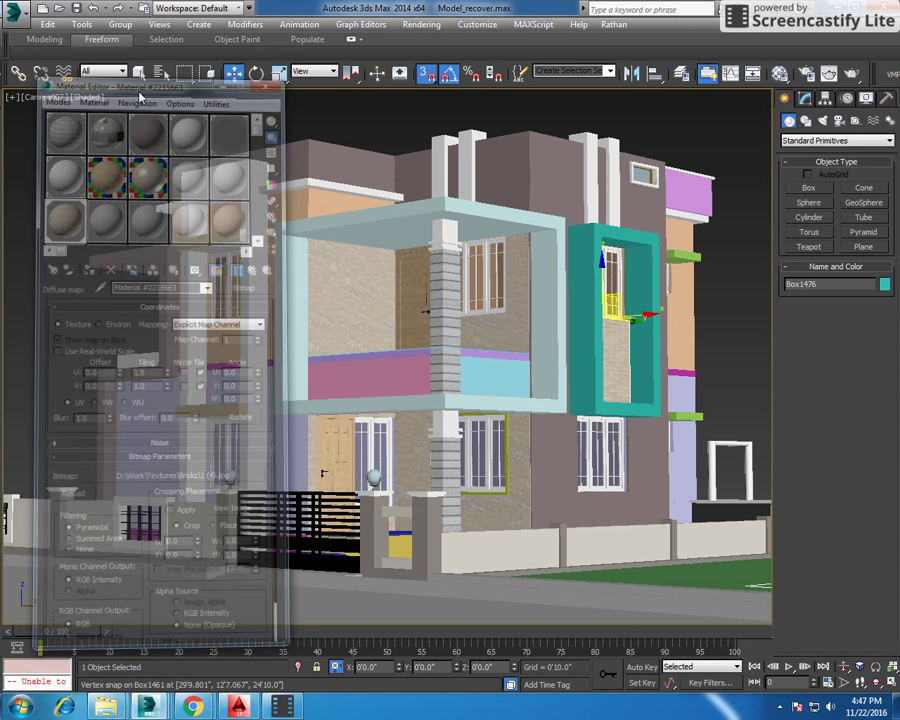
# Switch to a free perspective view and reopen the diffuse bitmap file chooser
pyautogui.click(45, 97)
pyautogui.click(76, 148)
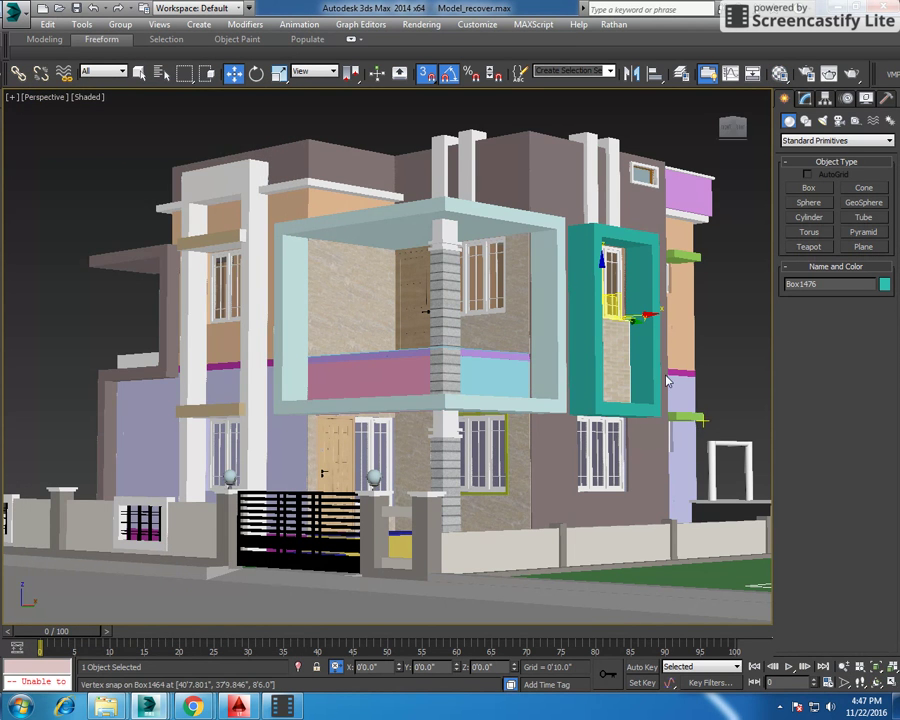
pyautogui.scroll(5, 597, 344)
pyautogui.scroll(5, 597, 343)
pyautogui.scroll(-5, 559, 340)
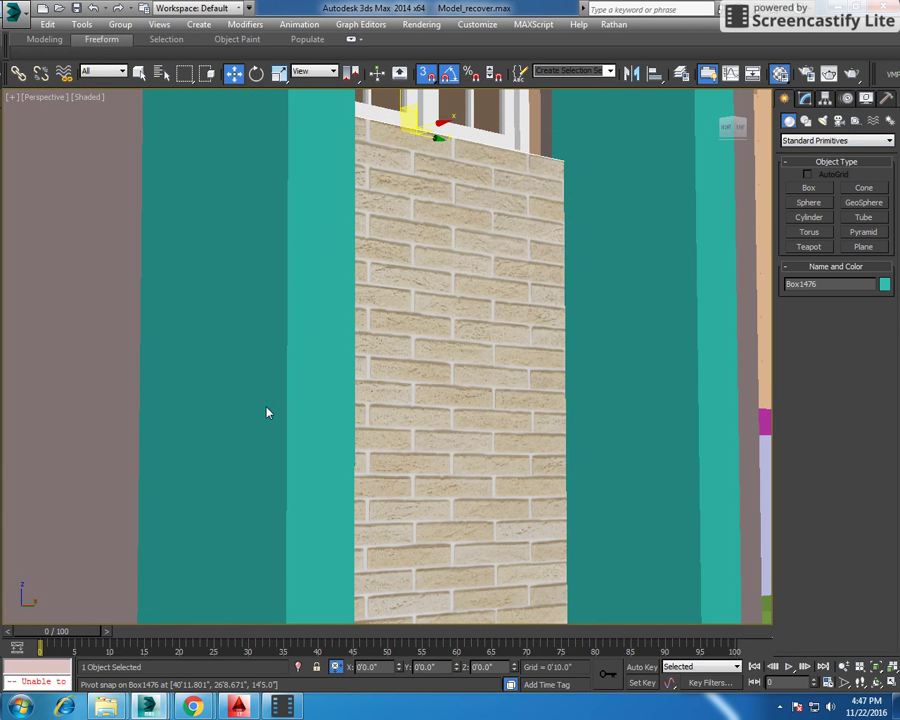
pyautogui.press('m')
pyautogui.click(136, 336)
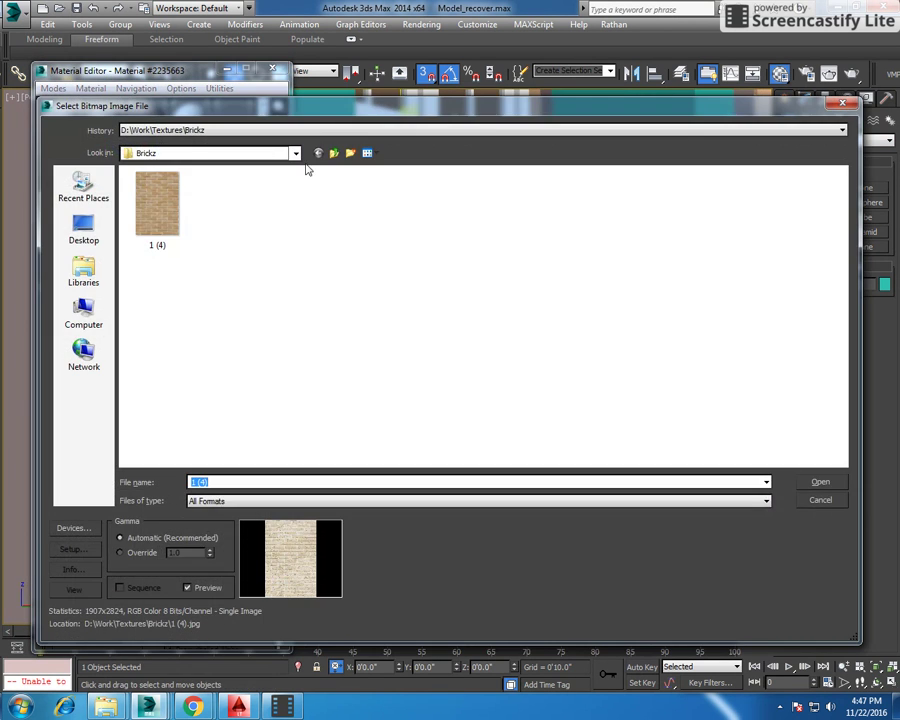
# Browse the STONE TEXTURE folder and preview the cladding bump image
pyautogui.click(318, 153)
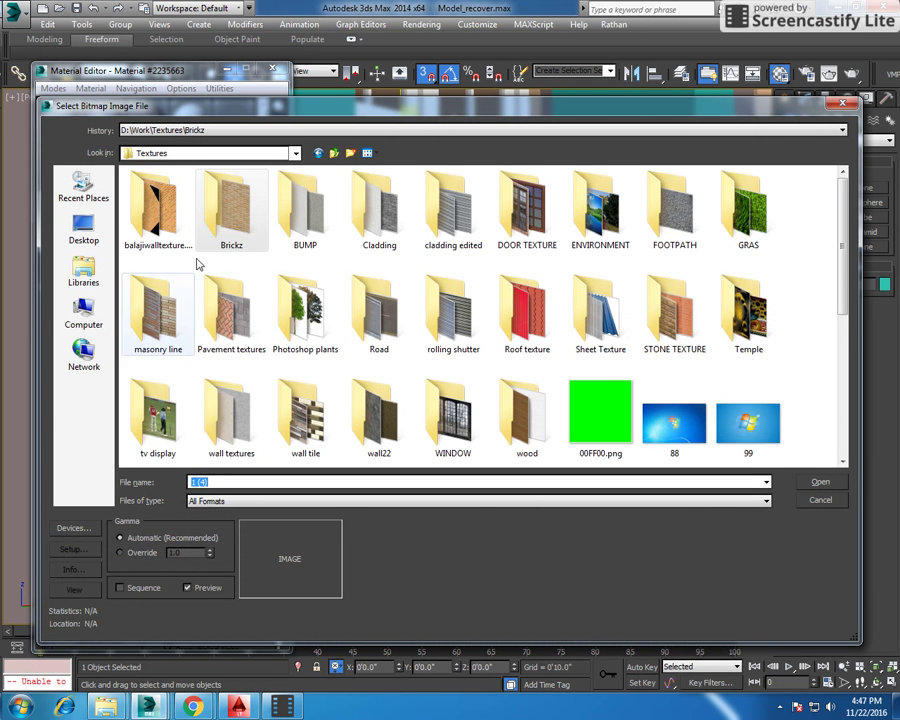
pyautogui.doubleClick(680, 313)
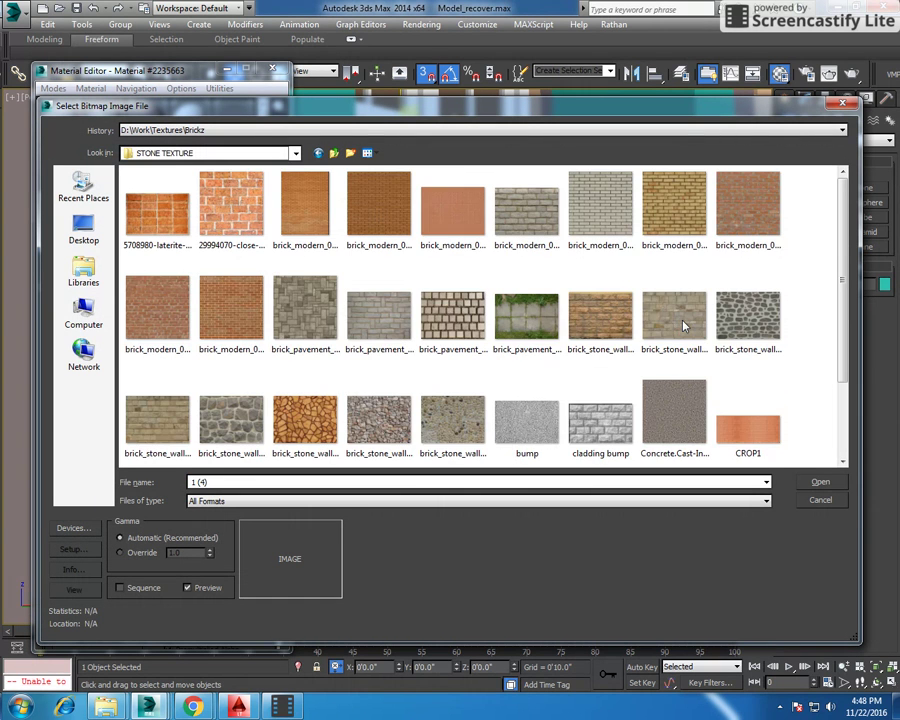
pyautogui.scroll(-1, 270, 340)
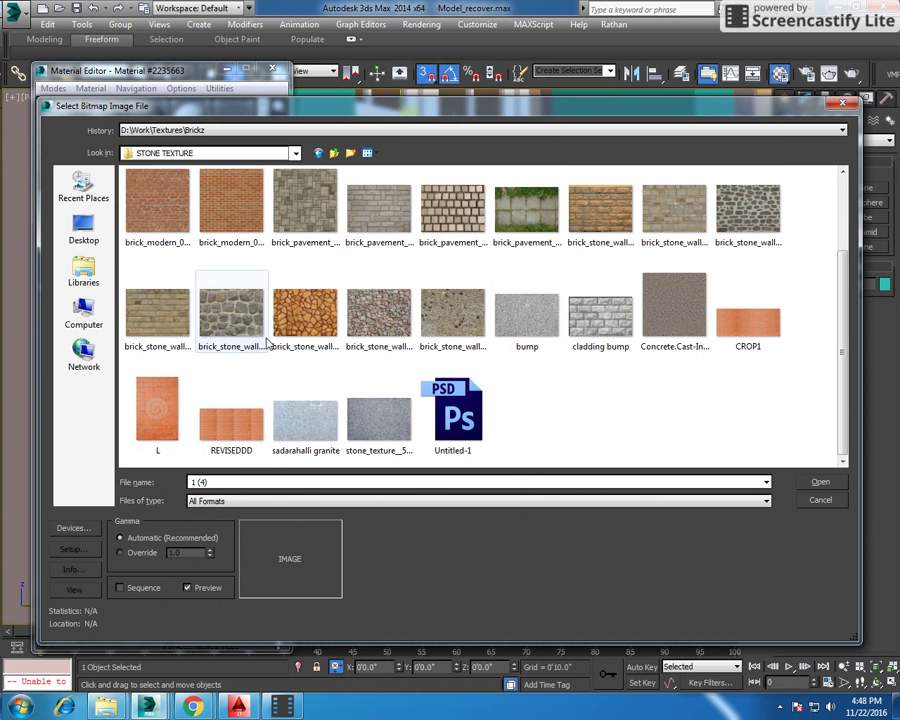
pyautogui.click(601, 318)
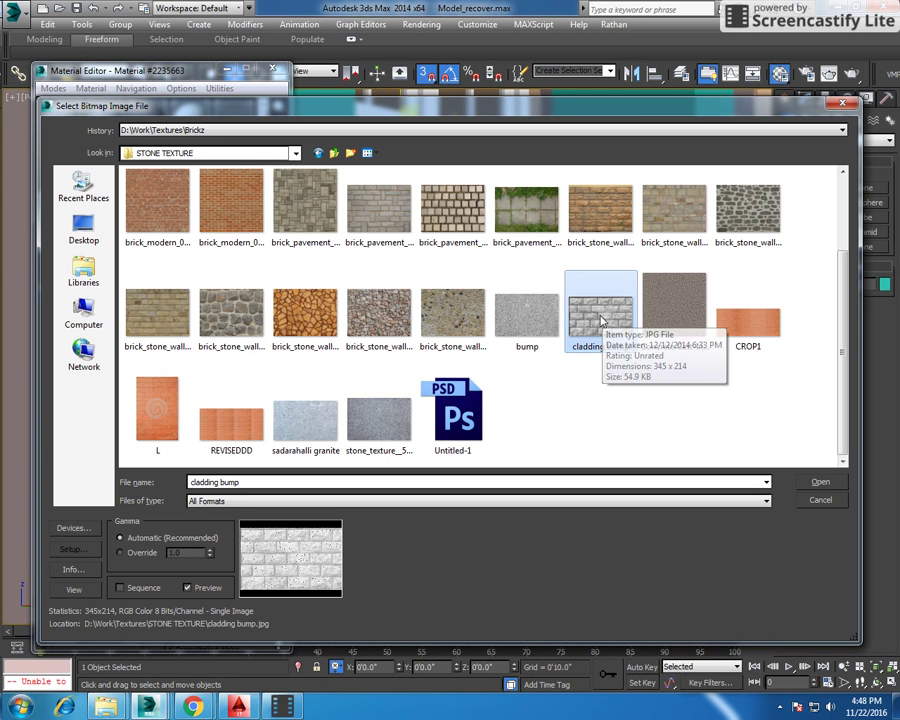
pyautogui.rightClick(602, 317)
pyautogui.click(640, 377)
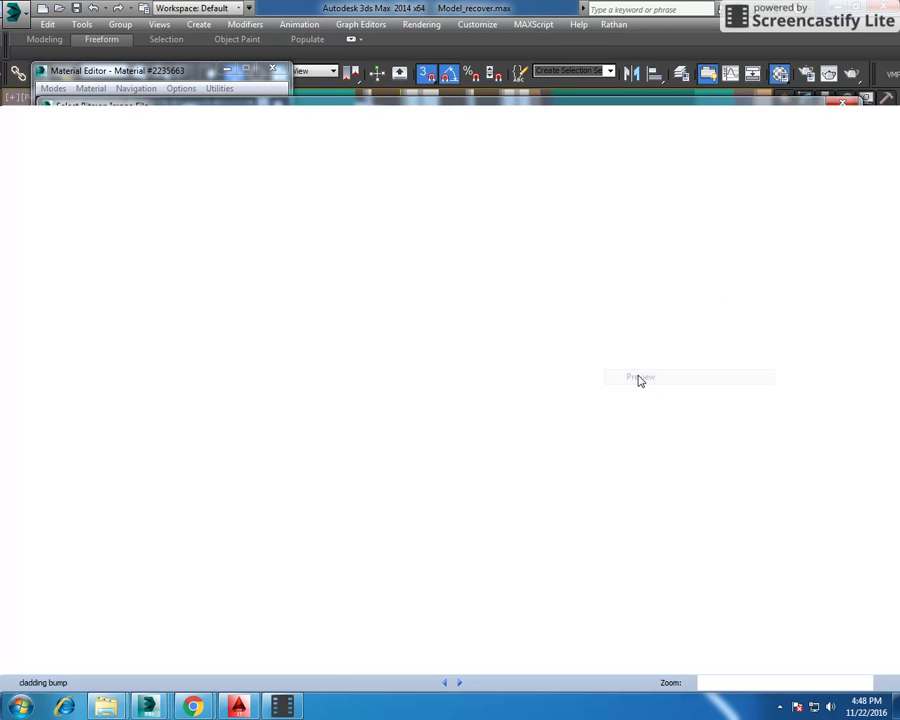
pyautogui.click(884, 7)
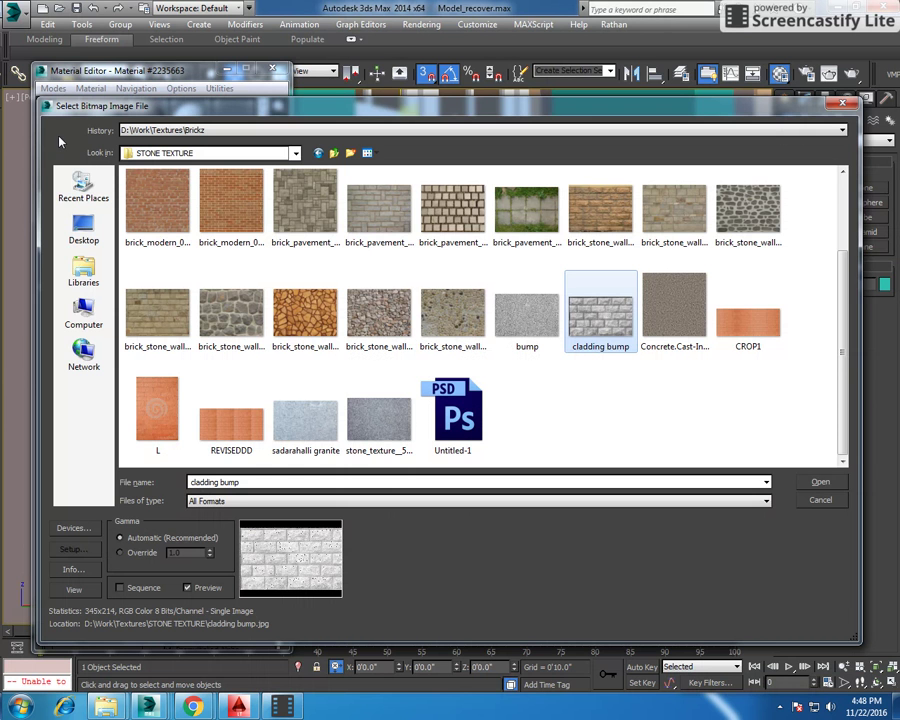
pyautogui.scroll(1, 320, 153)
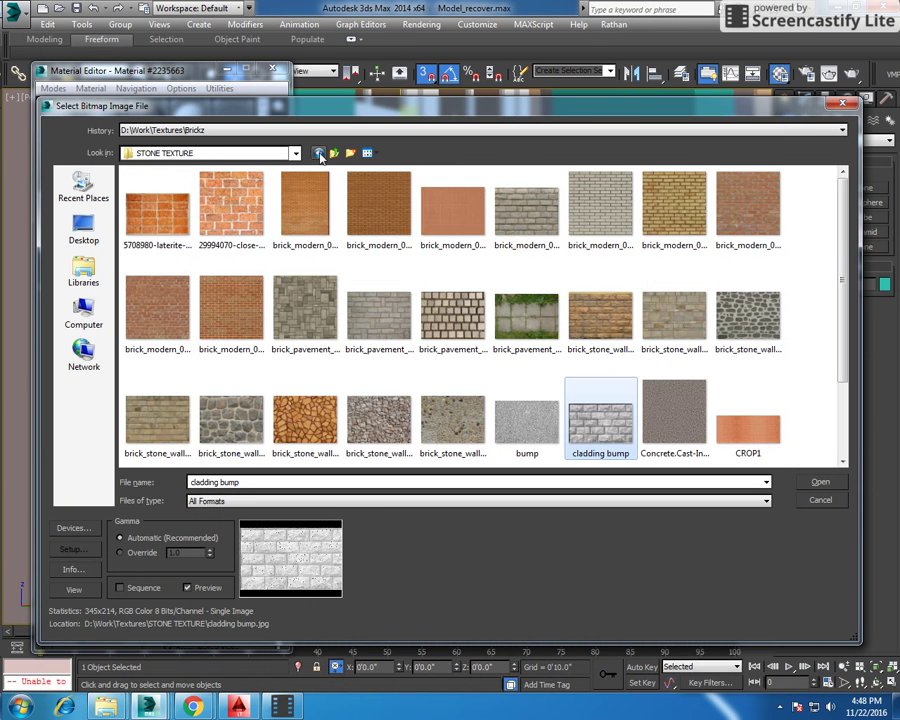
pyautogui.scroll(-1, 385, 310)
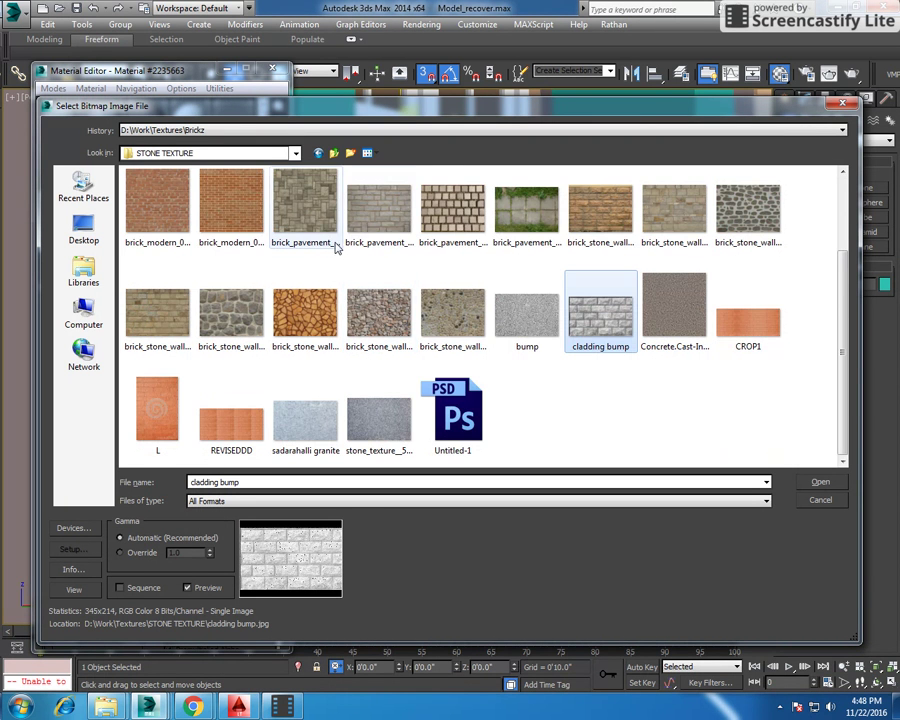
# Load the Elevation-Wall-tiles JPG from the wall tile folder as the diffuse map
pyautogui.click(318, 153)
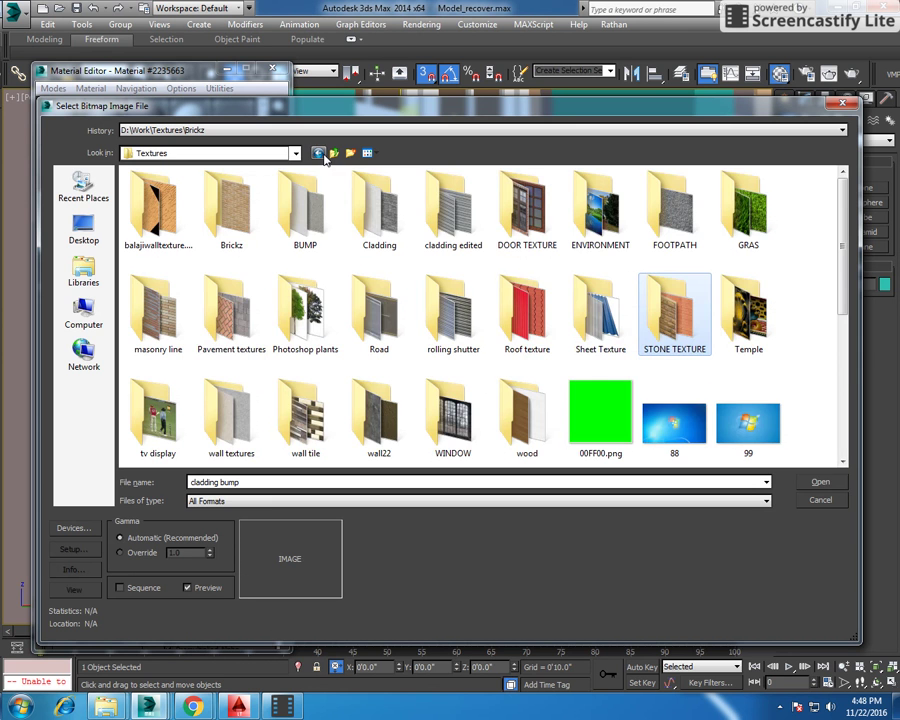
pyautogui.doubleClick(298, 418)
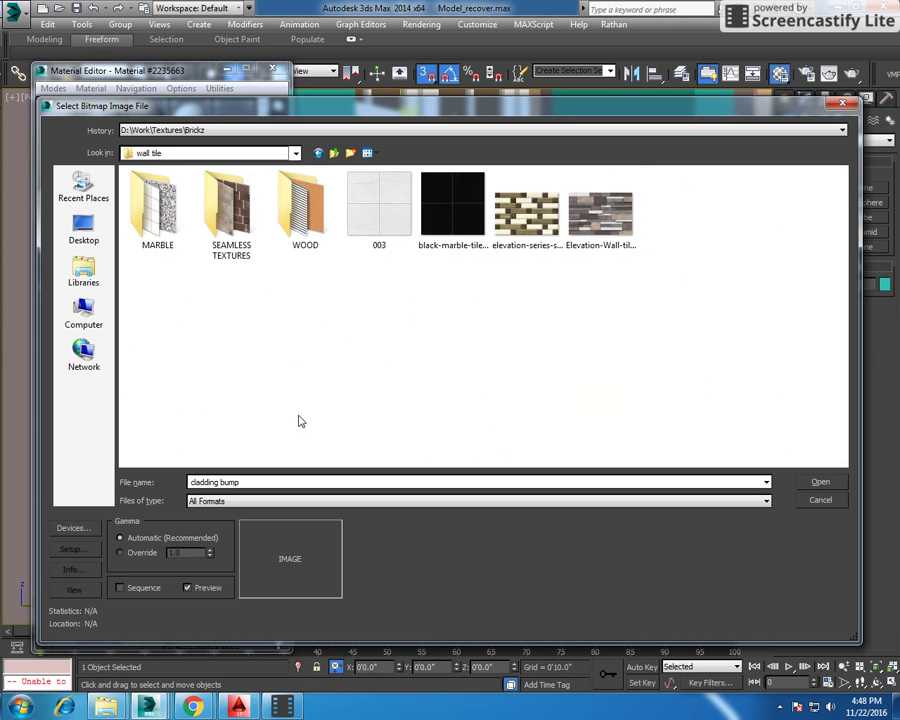
pyautogui.click(242, 252)
pyautogui.click(587, 228)
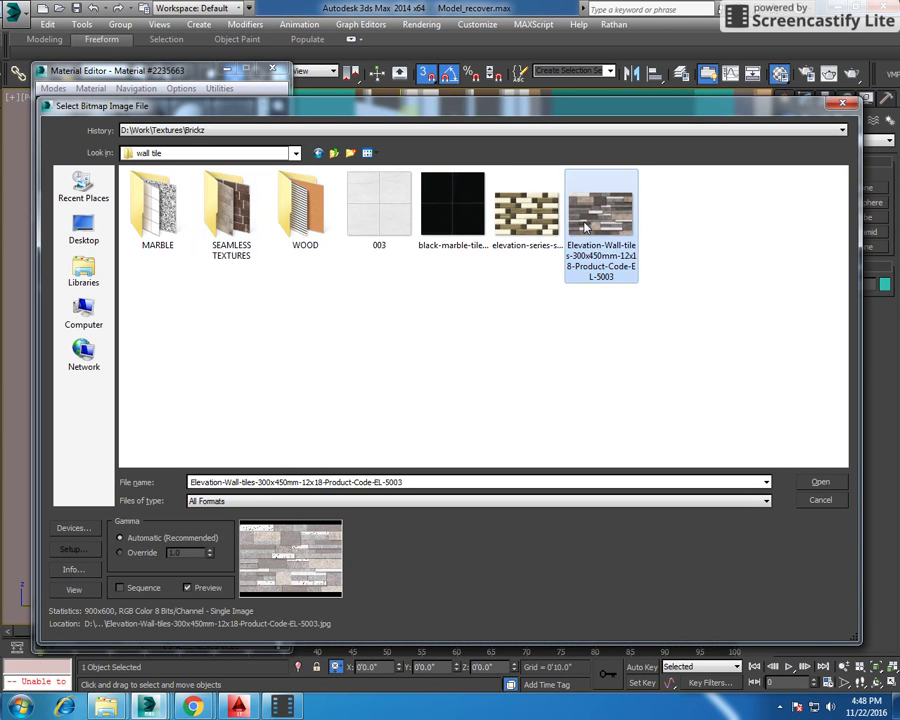
pyautogui.doubleClick(586, 226)
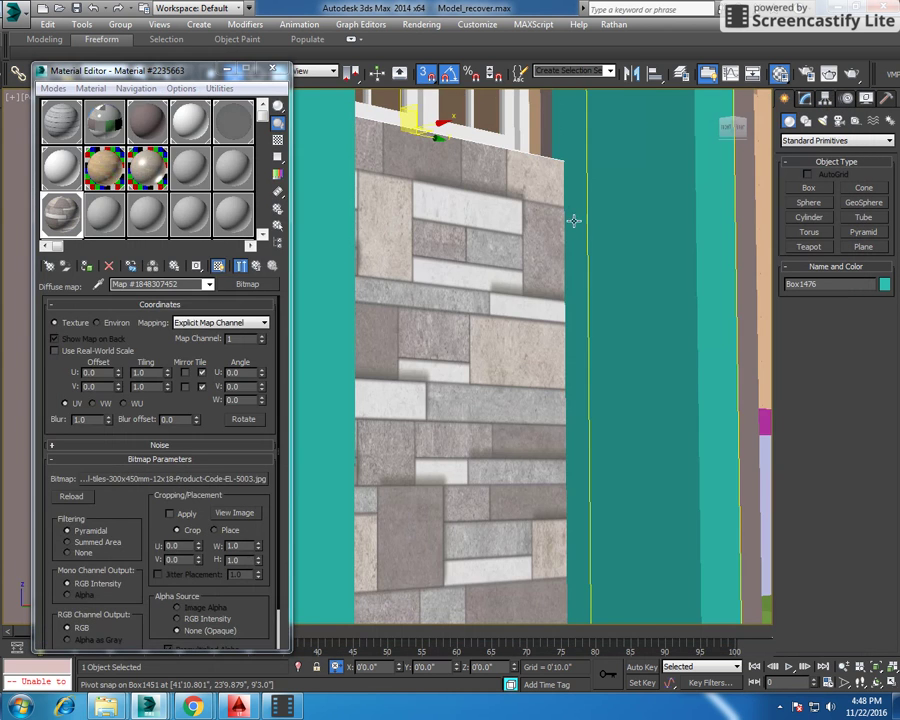
# Close the Material Editor and add a UVW Map modifier with Box projection to Box1476
pyautogui.press('m')
pyautogui.scroll(-2, 460, 350)
pyautogui.scroll(-3, 461, 352)
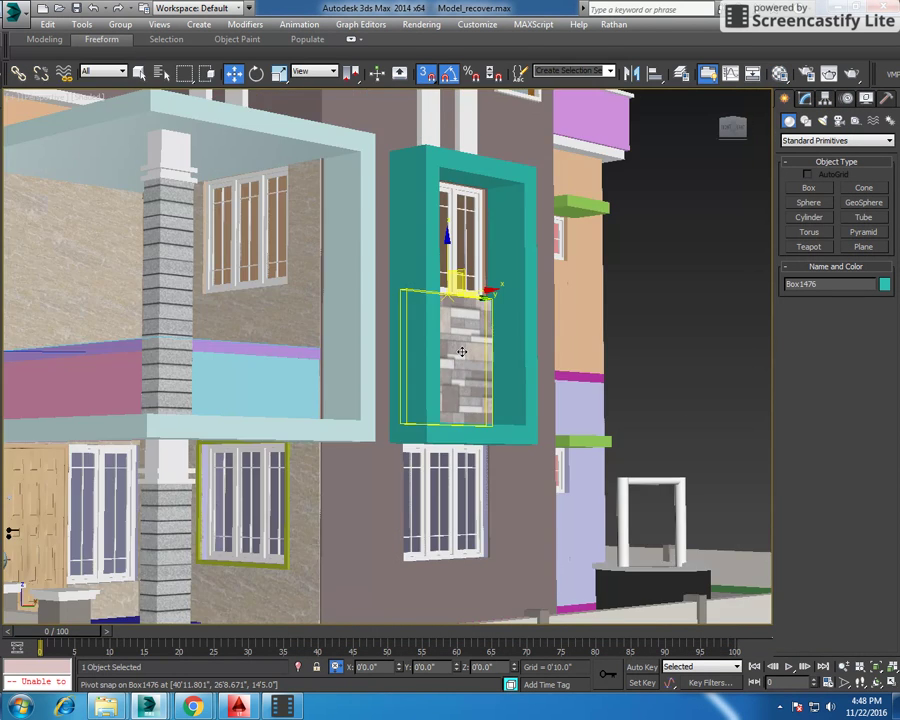
pyautogui.scroll(-5, 461, 352)
pyautogui.scroll(3, 470, 345)
pyautogui.scroll(2, 492, 330)
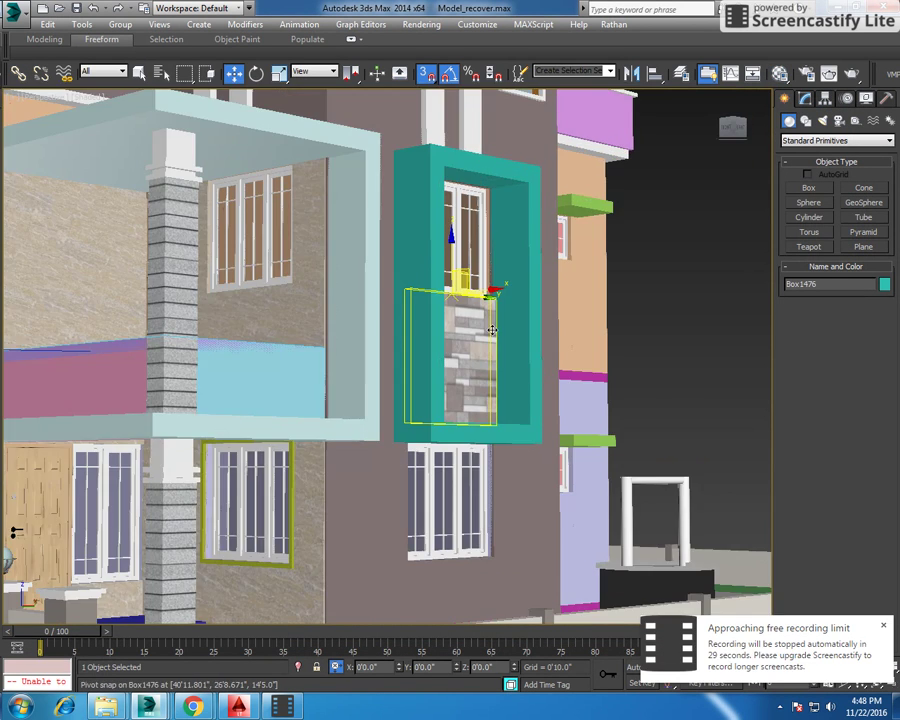
pyautogui.scroll(2, 492, 330)
pyautogui.click(805, 98)
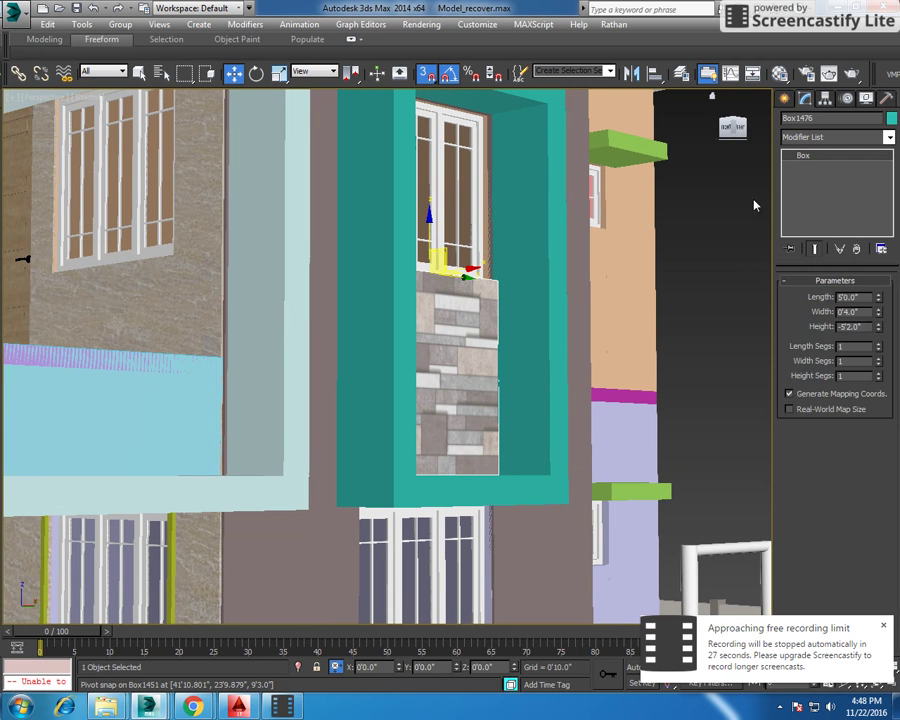
pyautogui.click(817, 138)
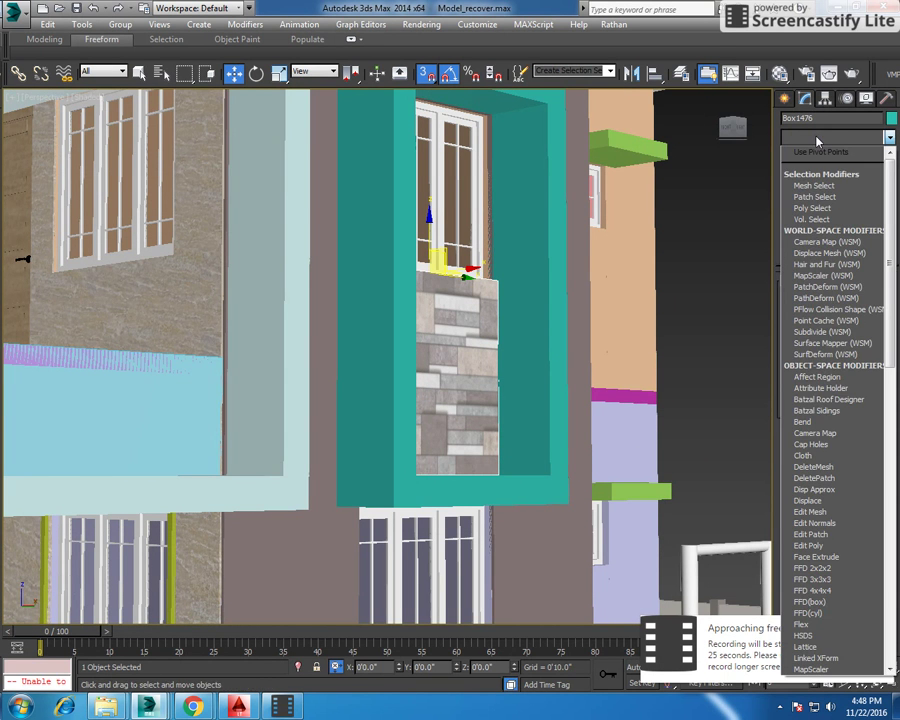
pyautogui.press('u')
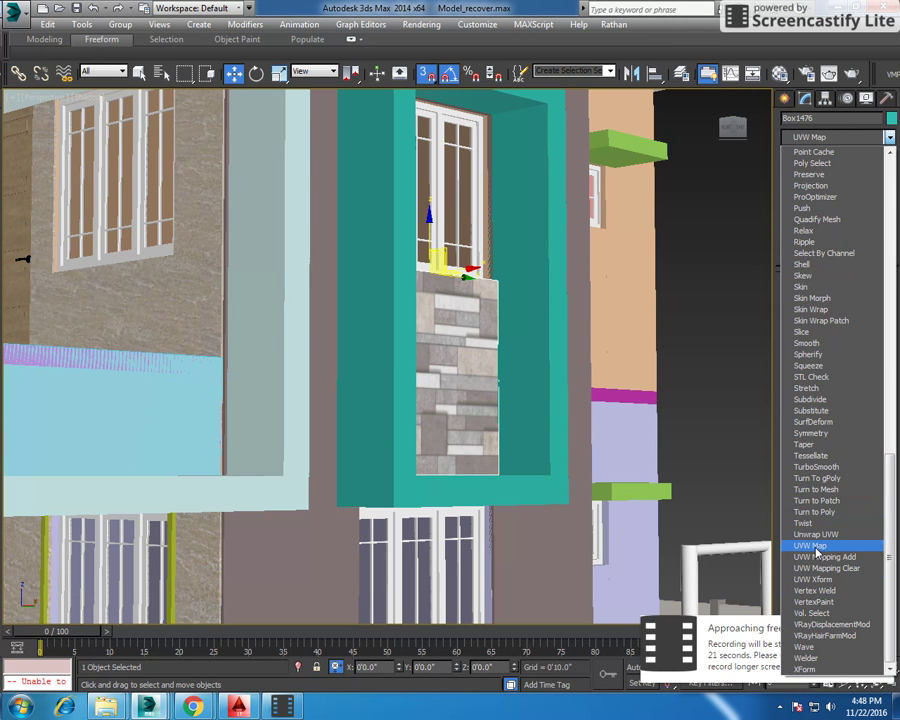
pyautogui.click(810, 545)
pyautogui.keyDown('alt'); pyautogui.moveTo(645, 341); pyautogui.dragTo(480, 320, button='middle'); pyautogui.keyUp('alt')
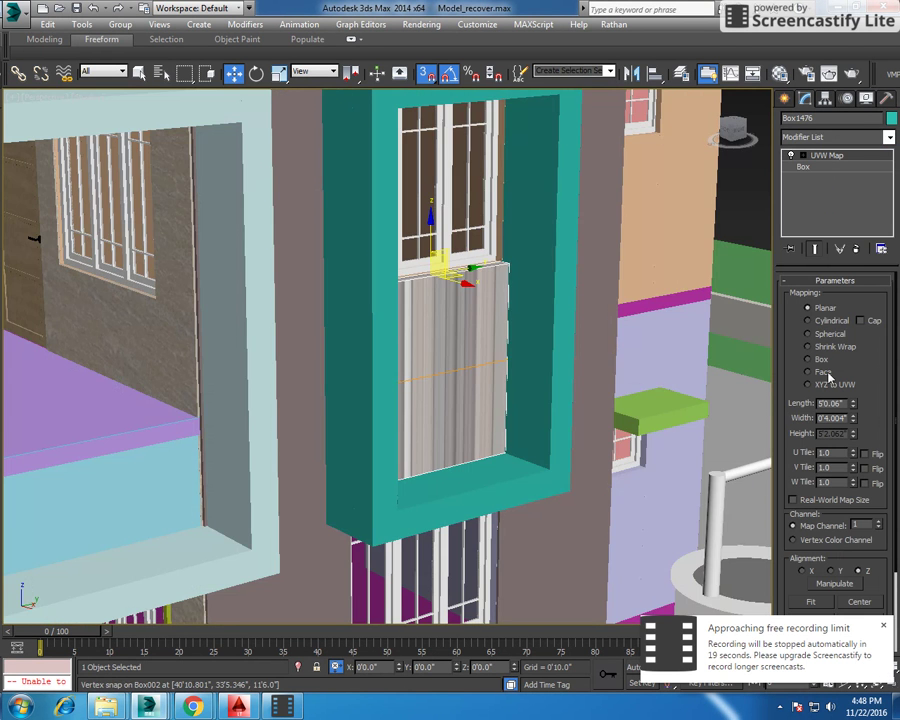
pyautogui.click(809, 359)
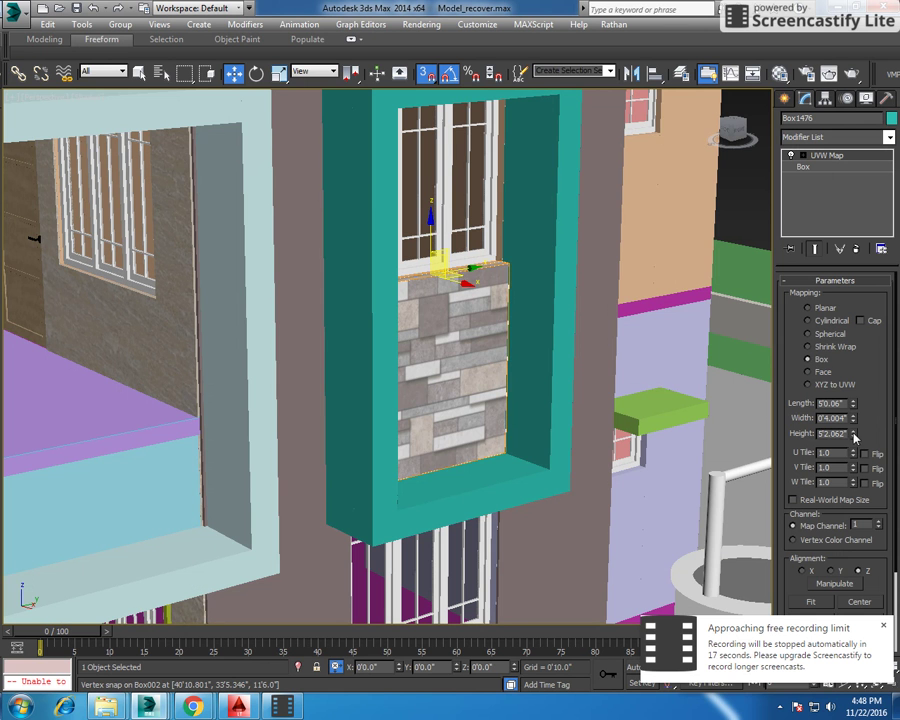
# Size the box mapping to Length 4', Width 4", Height 3', then deselect to review the tiles
pyautogui.moveTo(852, 434); pyautogui.dragTo(851, 455)
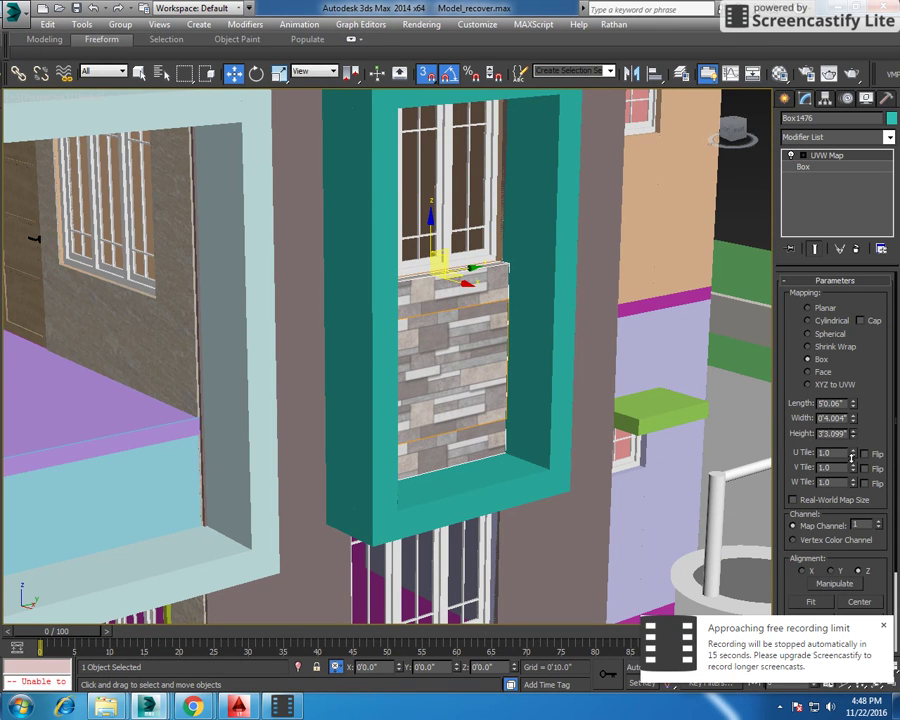
pyautogui.click(849, 436)
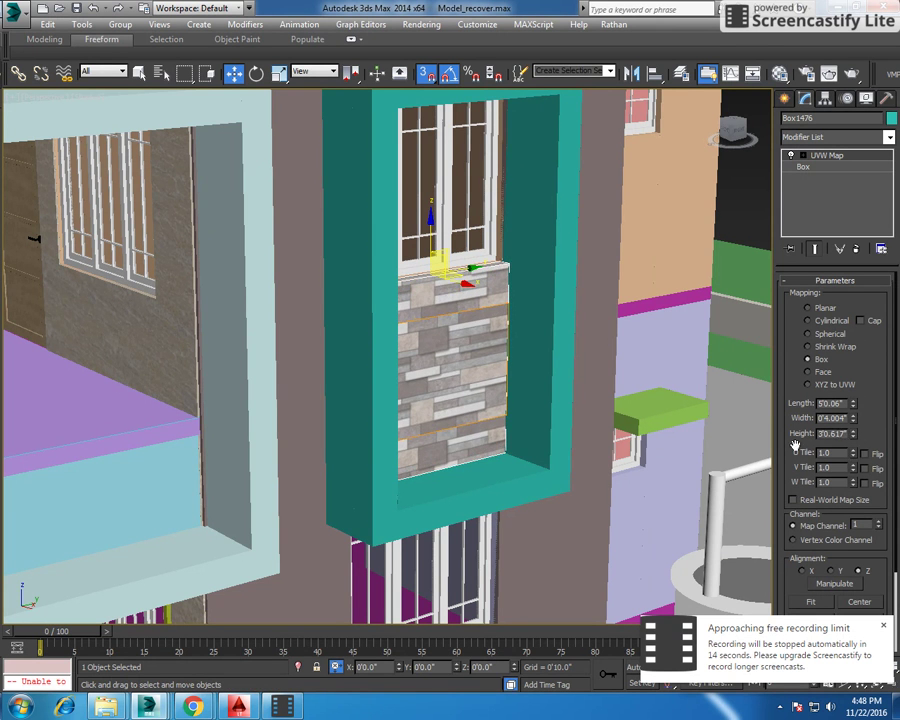
pyautogui.doubleClick(819, 436)
pyautogui.write("3'")
pyautogui.hotkey('shift', 'Tab')
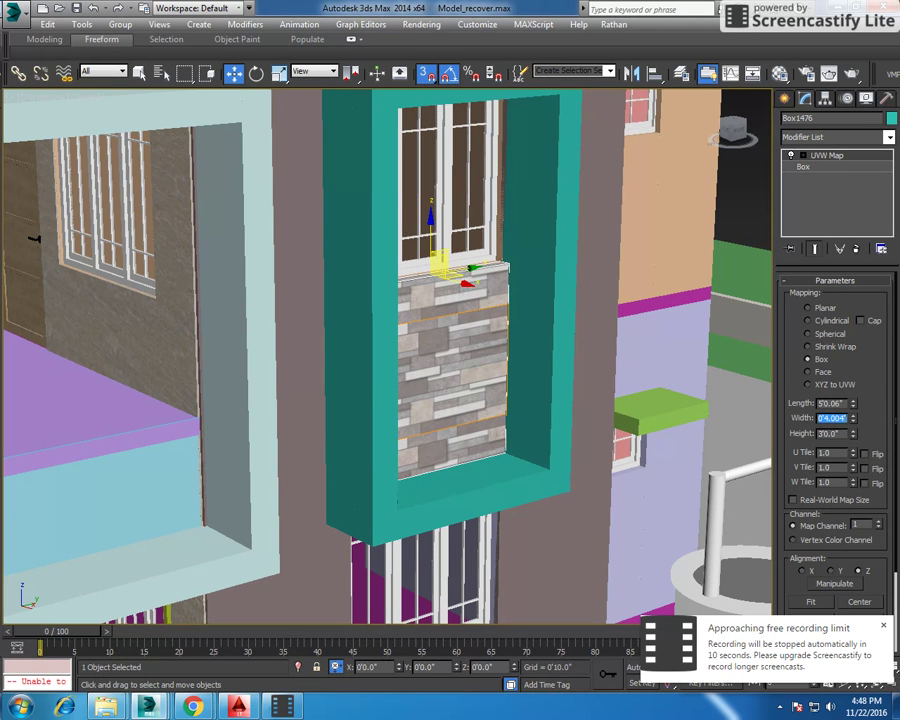
pyautogui.write('4')
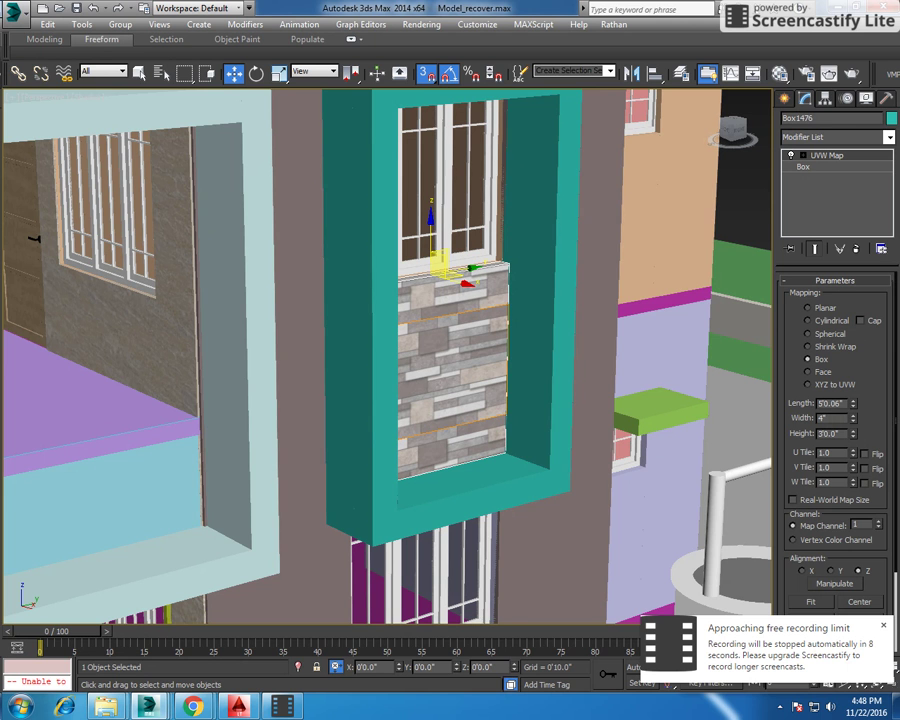
pyautogui.hotkey('shift', 'Tab')
pyautogui.write("4'")
pyautogui.press('Tab')
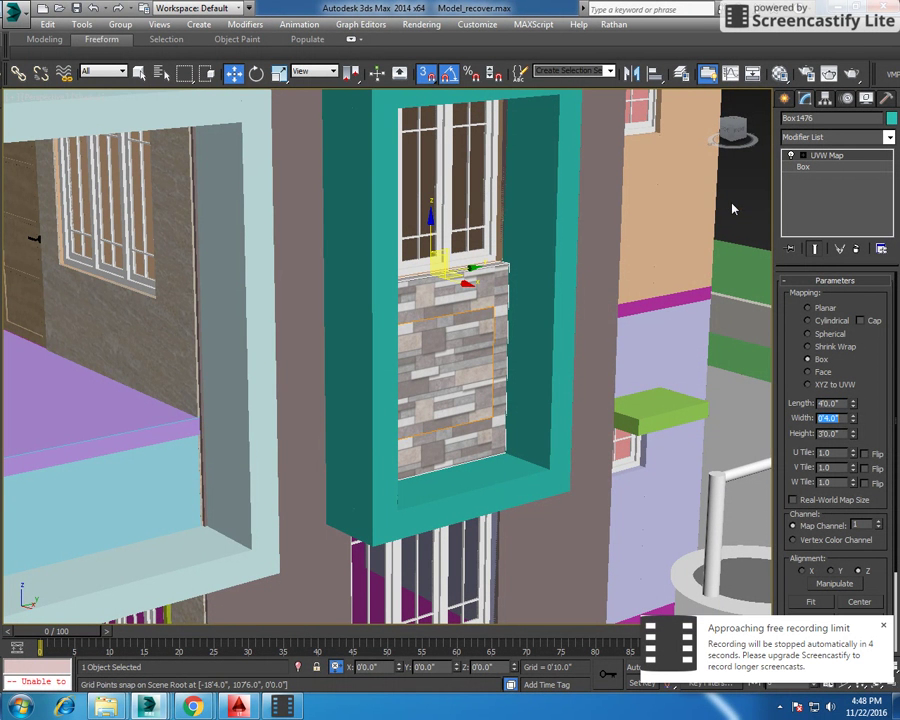
pyautogui.click(514, 142)
pyautogui.click(277, 709)
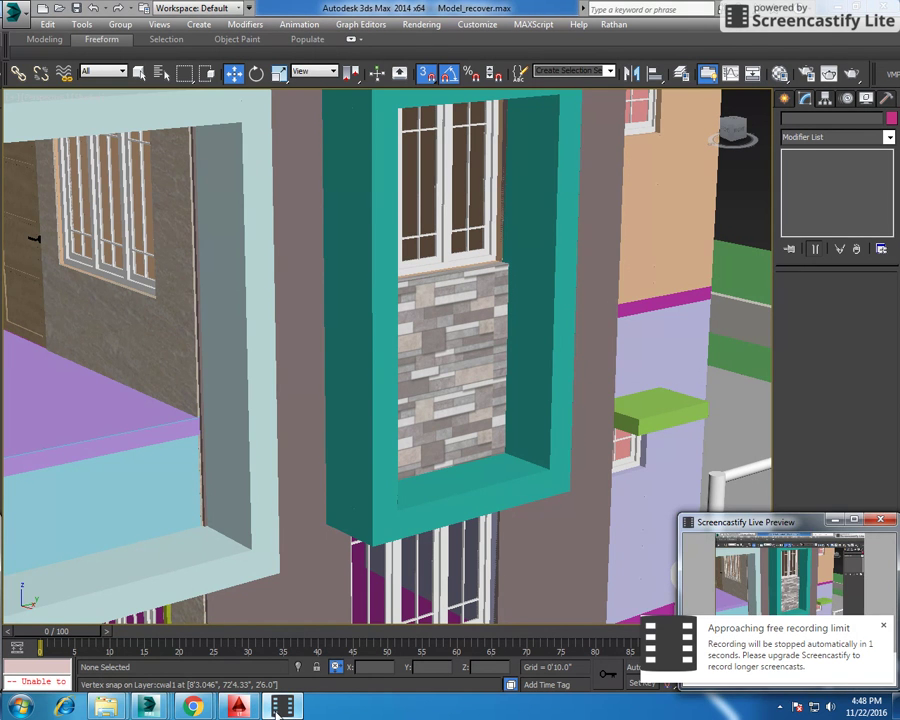